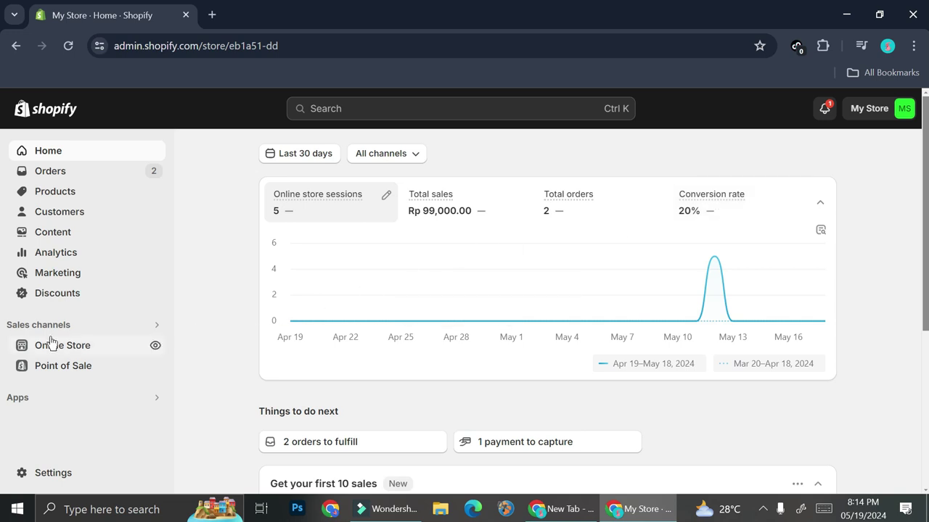
Open the live storefront from the online store's themes and review its home page from header to footer.
click(73, 346)
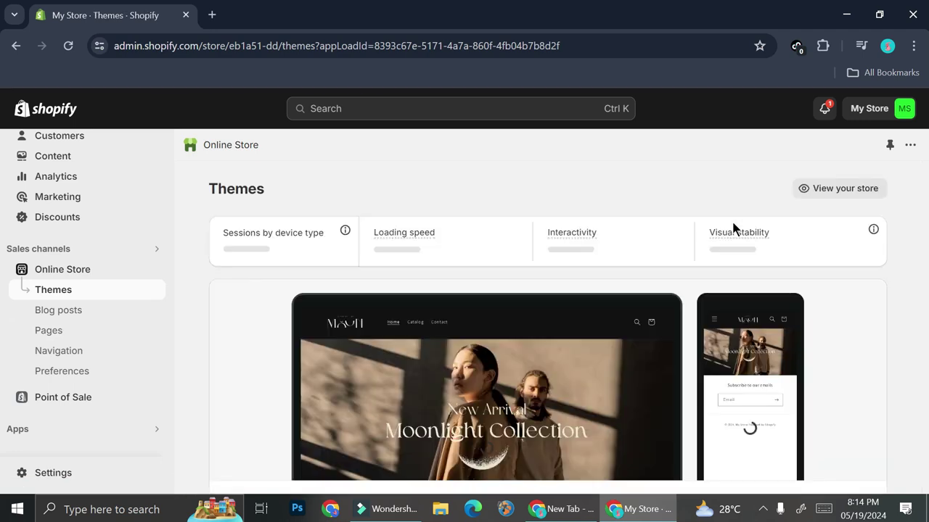
click(813, 189)
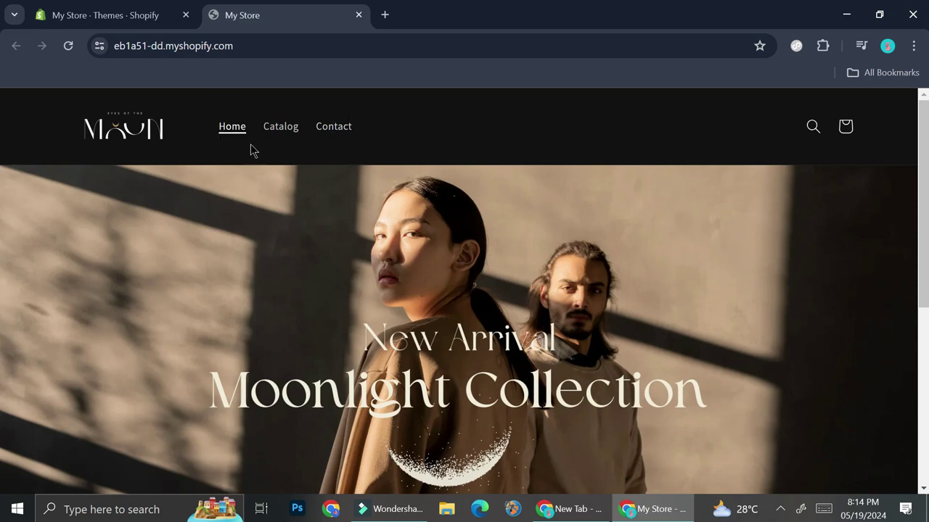
scroll(479, 247, down, 2)
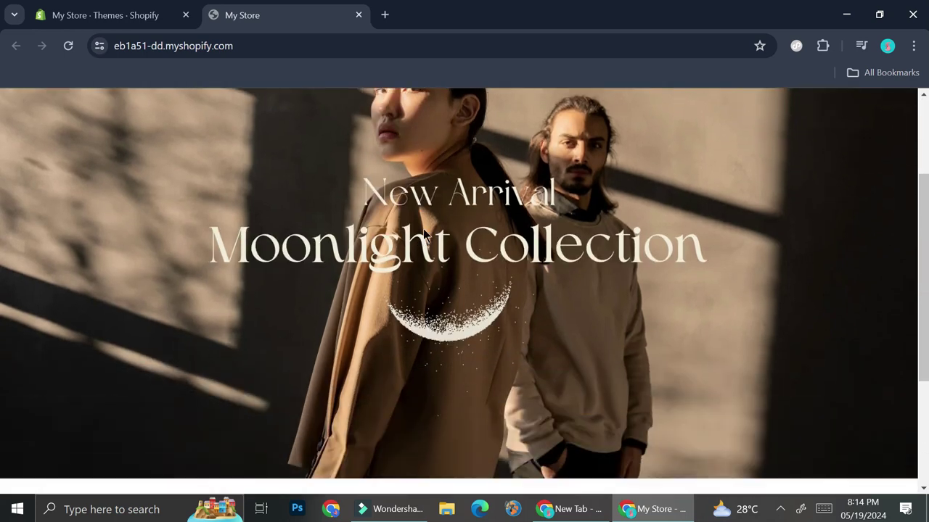
scroll(629, 275, up, 1)
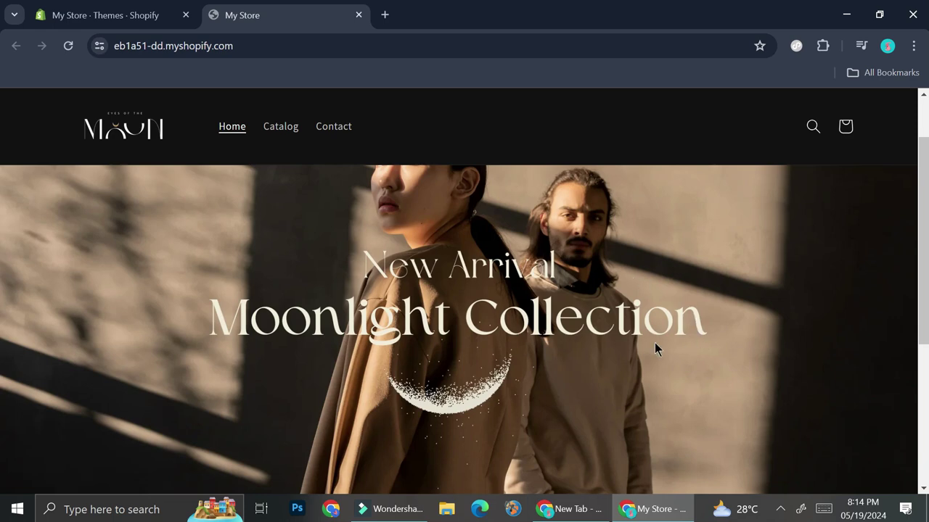
scroll(653, 341, down, 5)
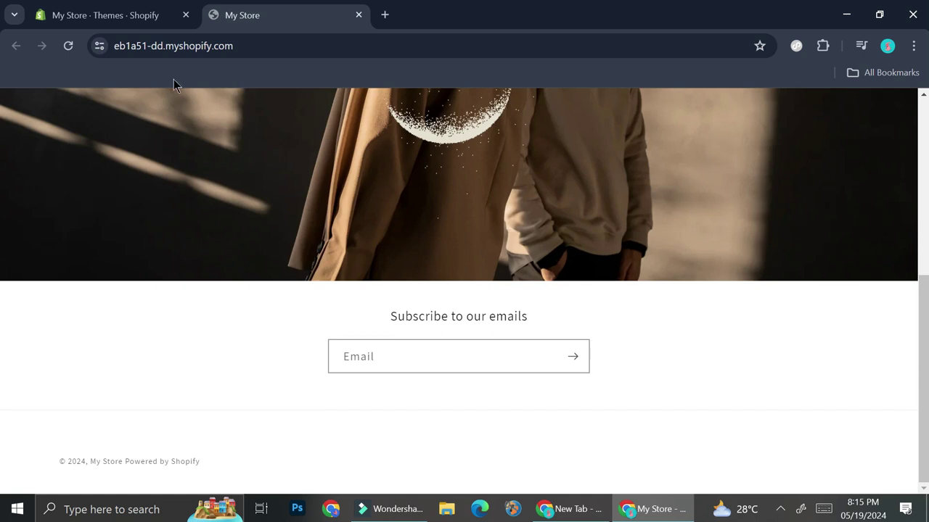
Return to the store admin and check the online store's navigation menus.
mouse_move(120, 29)
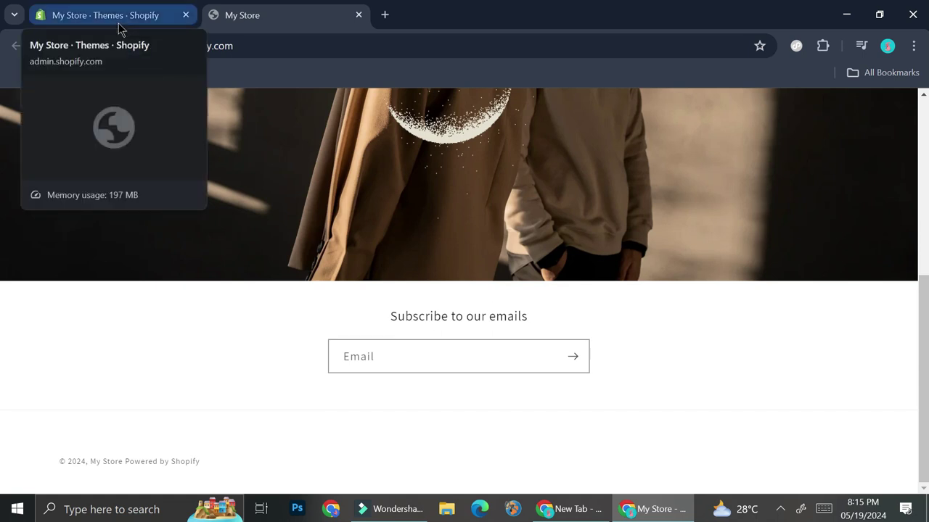
click(121, 29)
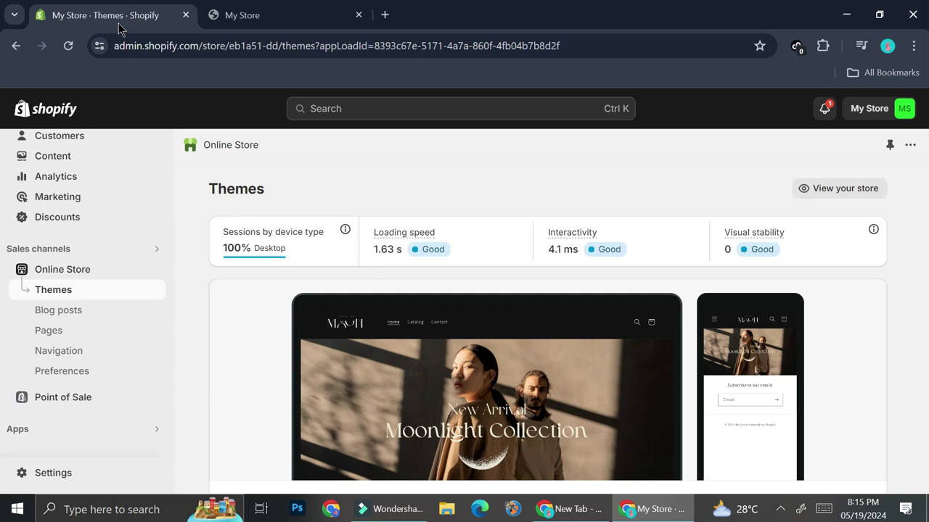
click(66, 351)
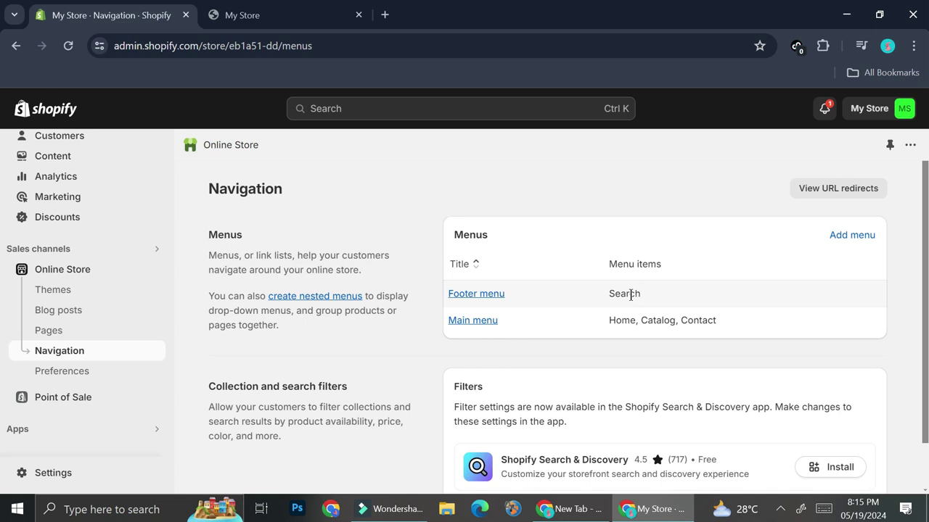
Open the online store's list of pages and load the store settings in a separate browser tab.
click(68, 330)
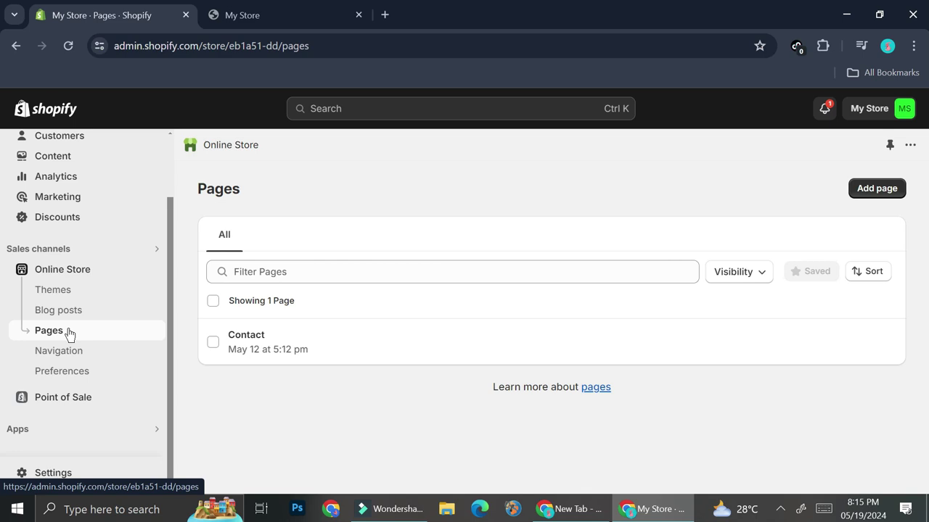
right_click(41, 481)
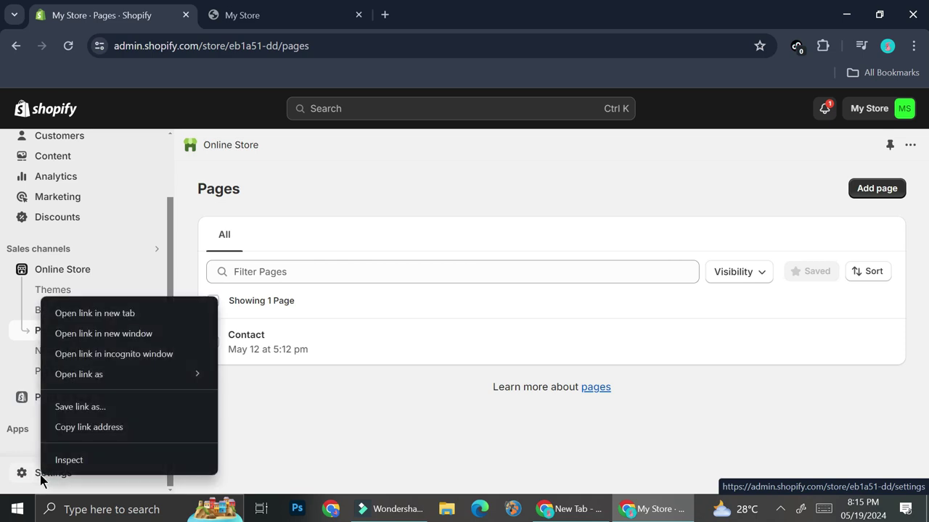
click(81, 313)
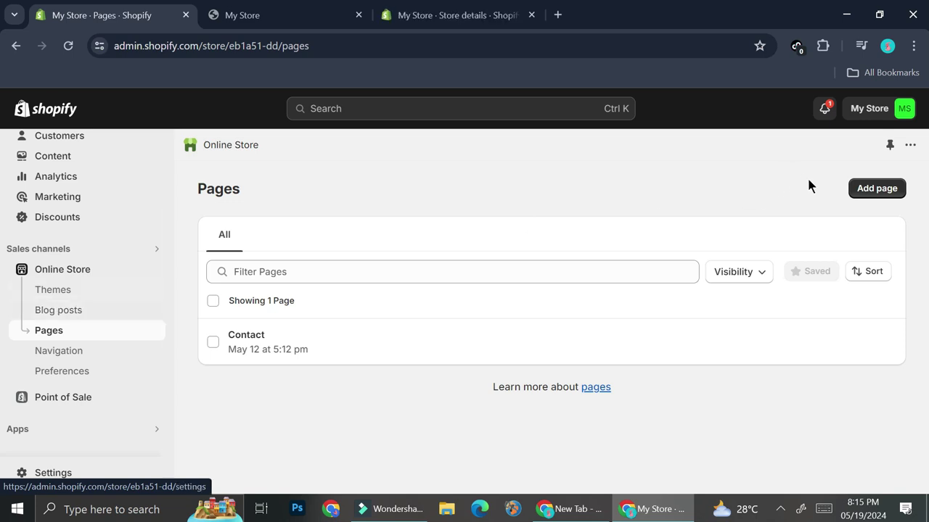
Add a new page with the title "About Us".
click(863, 193)
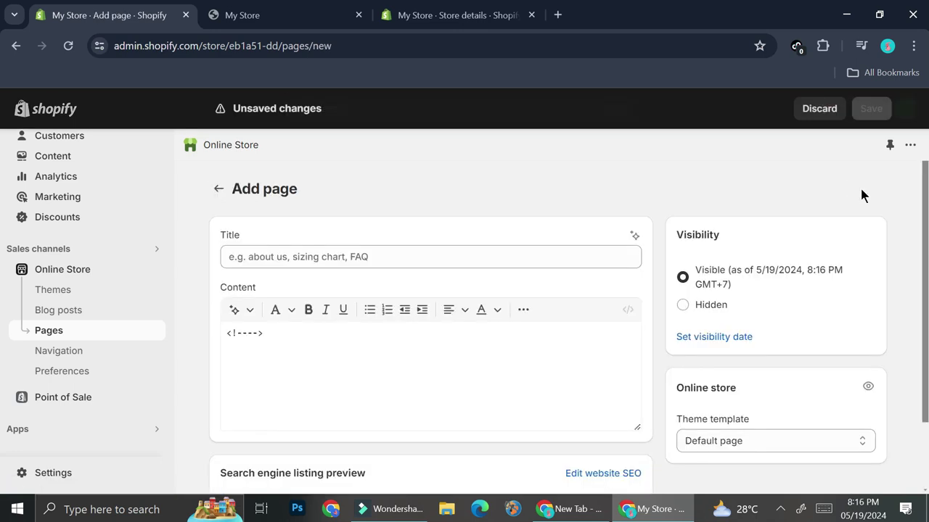
click(494, 257)
text(A)
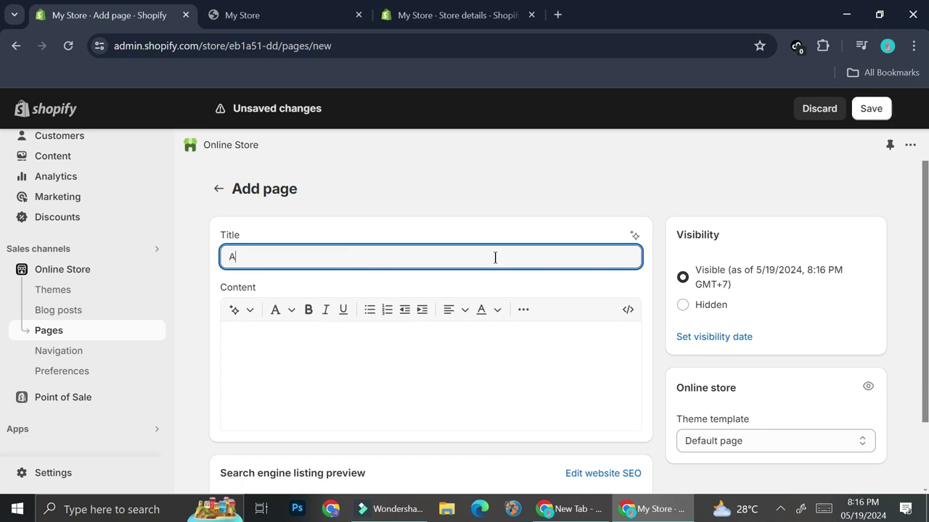
text(bout)
text(Us)
Generate the page content from the prompt "Simple about us introduction" in a Sophisticated tone and keep the result.
click(234, 312)
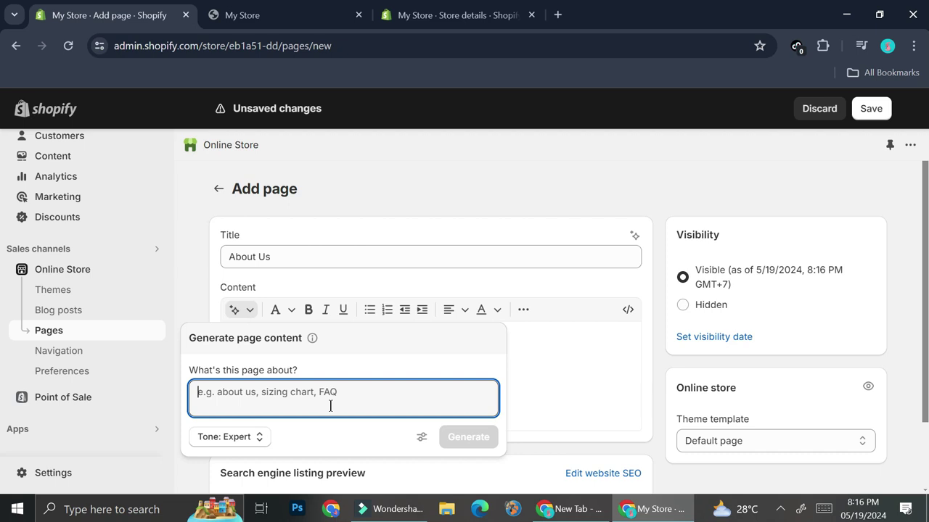
text(Sim)
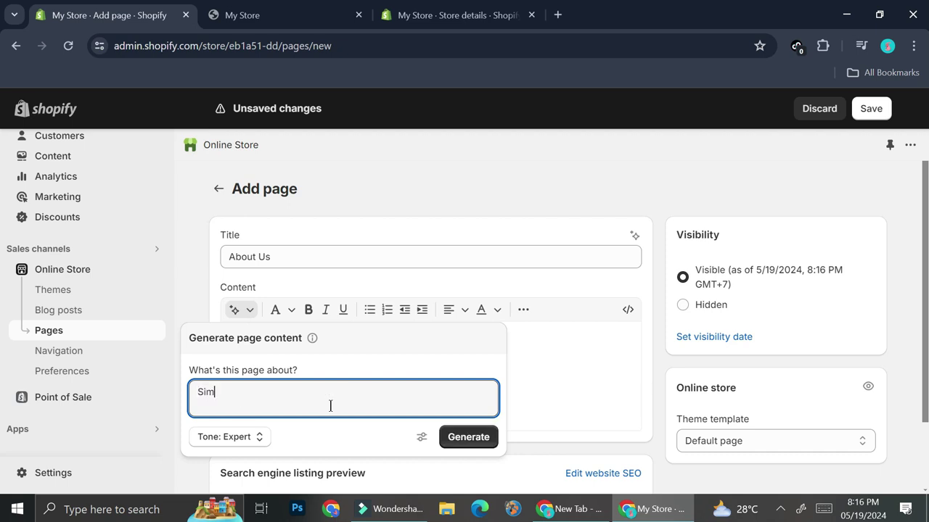
text(ple about us introd)
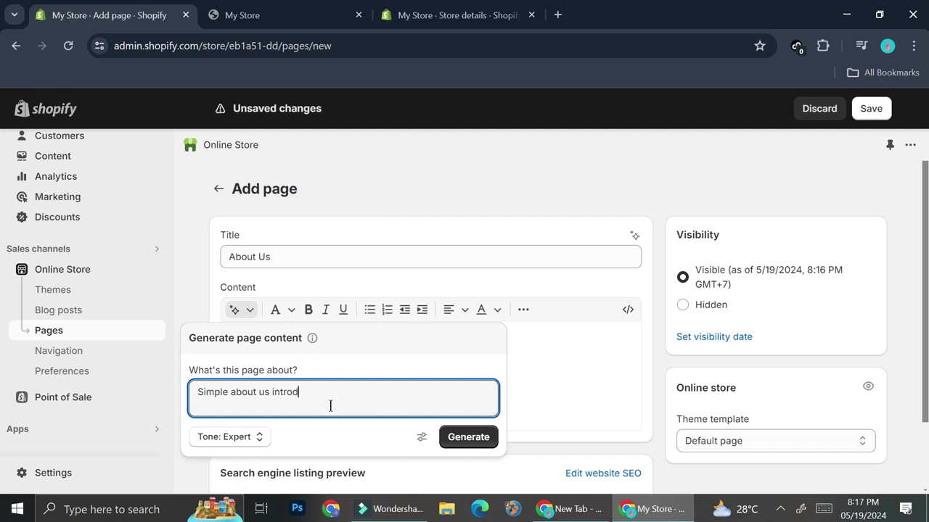
text(uction)
click(232, 437)
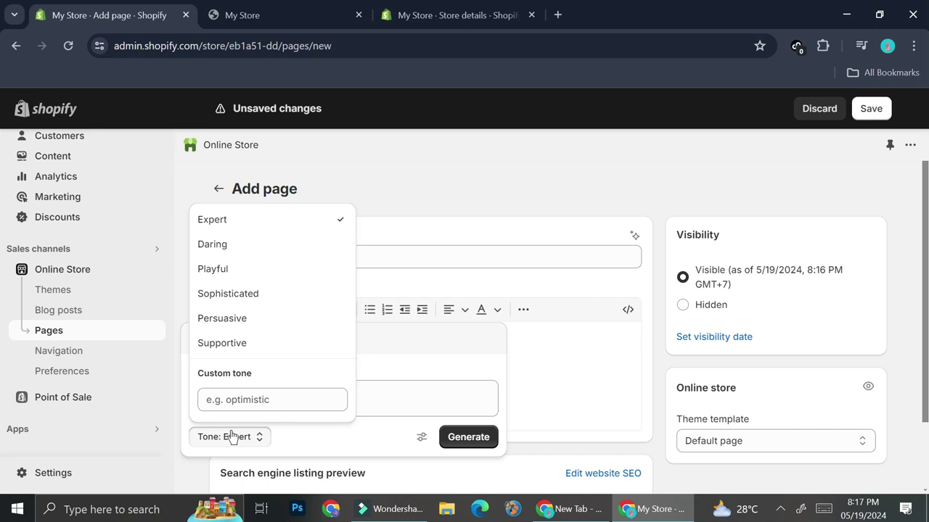
click(290, 296)
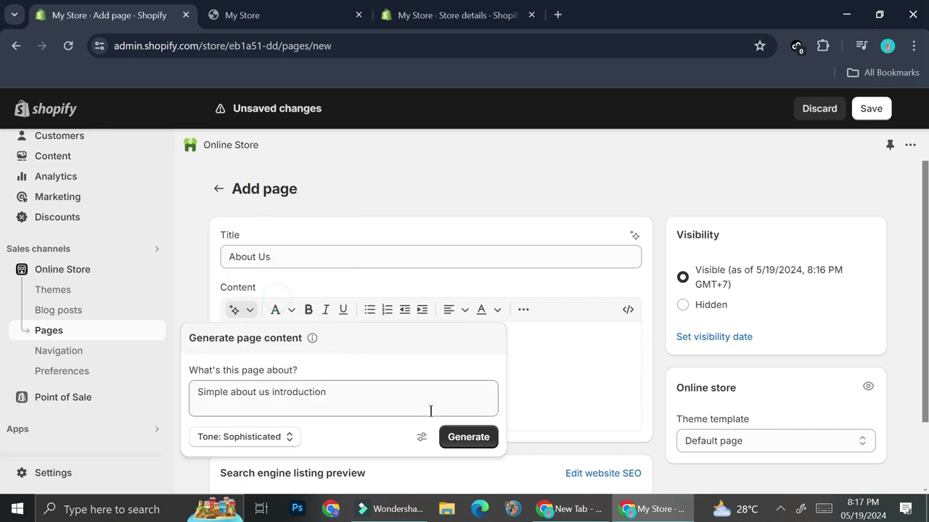
click(468, 436)
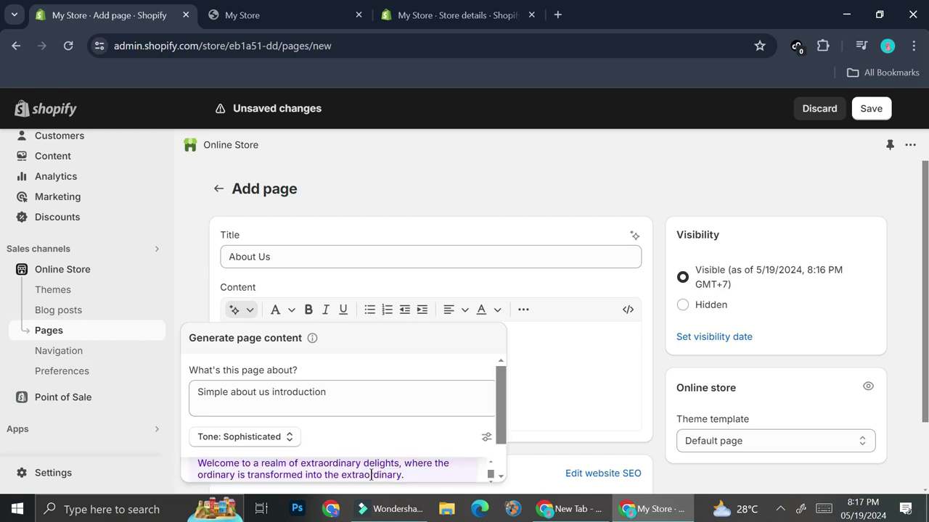
drag(199, 465, 478, 504)
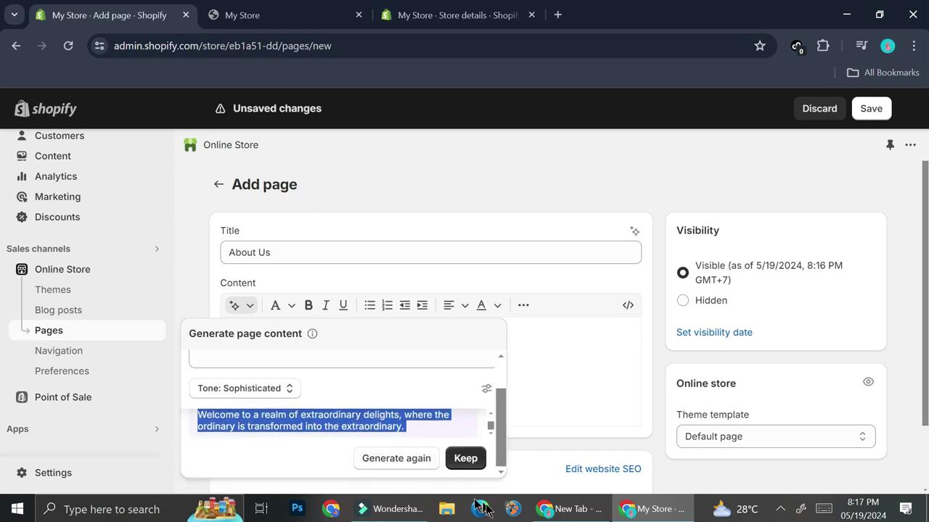
click(479, 463)
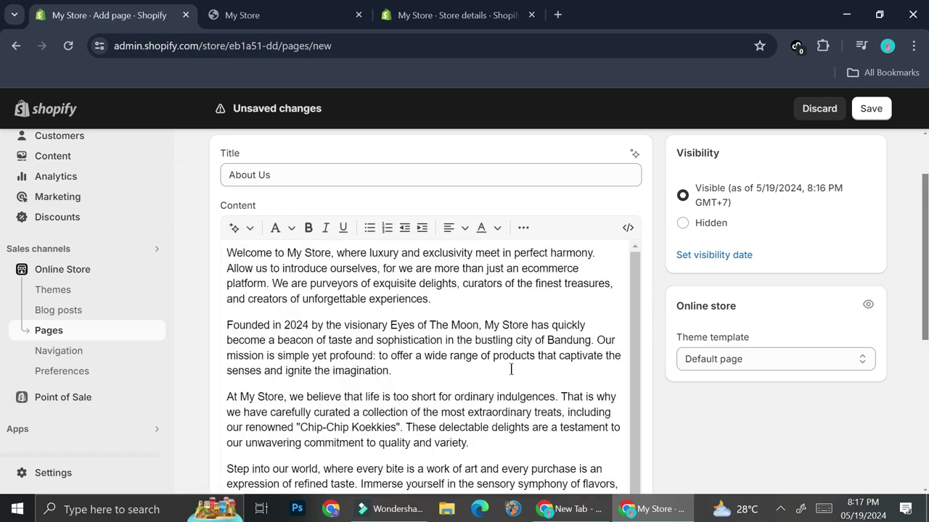
Review the generated About Us text and the page's theme template options.
scroll(510, 370, up, 2)
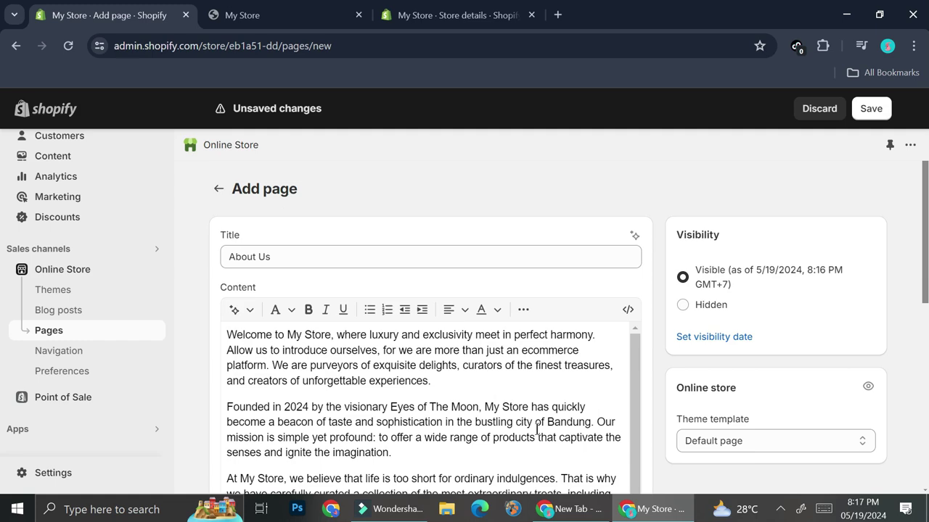
scroll(533, 421, down, 4)
scroll(530, 415, down, 1)
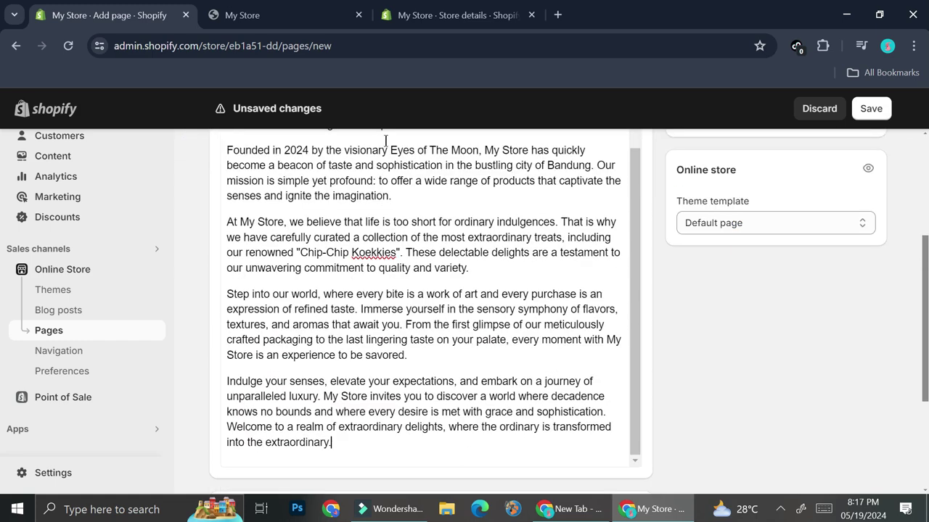
drag(391, 151, 501, 165)
click(445, 196)
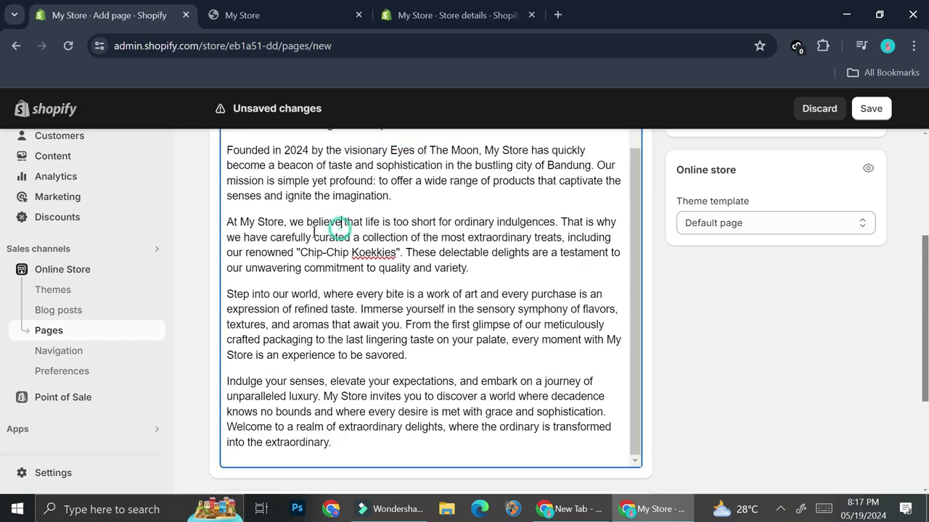
scroll(312, 269, up, 5)
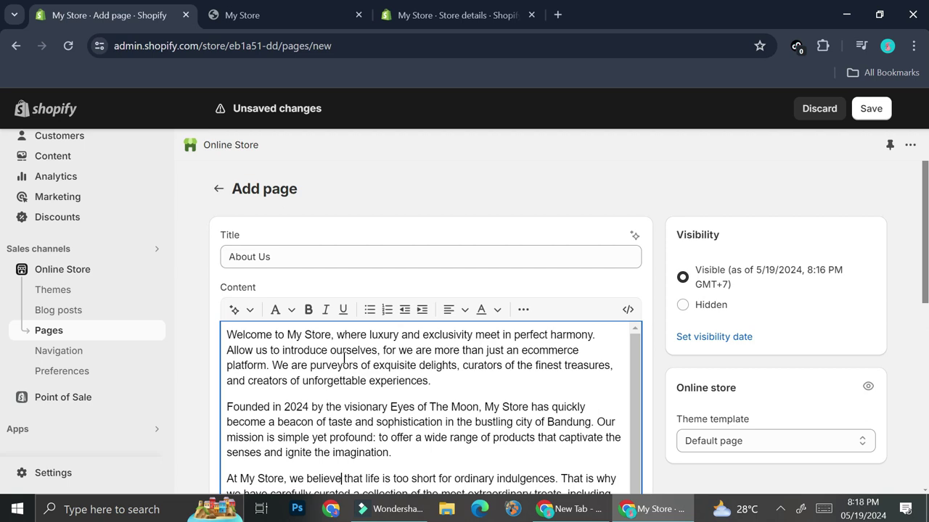
scroll(446, 332, down, 1)
click(809, 446)
click(806, 404)
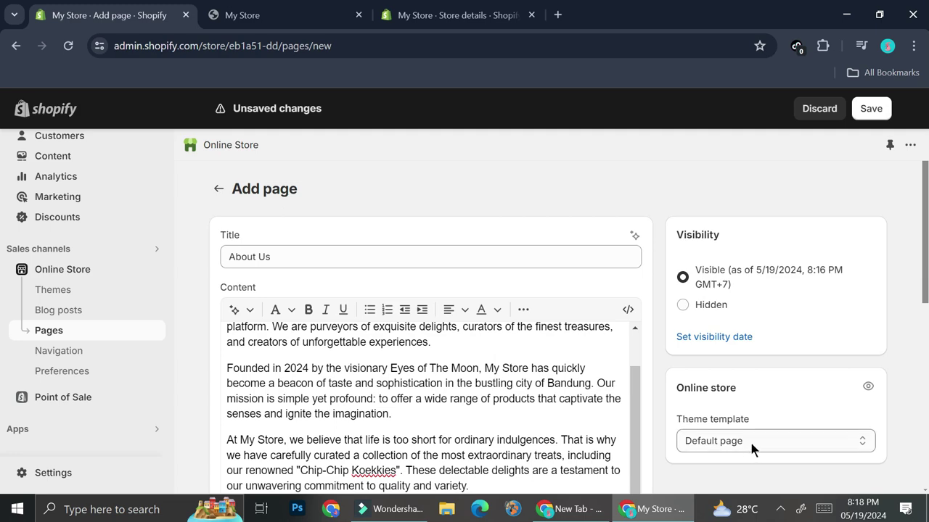
Save the About Us page, return to the list of pages and start another new page.
scroll(665, 405, down, 2)
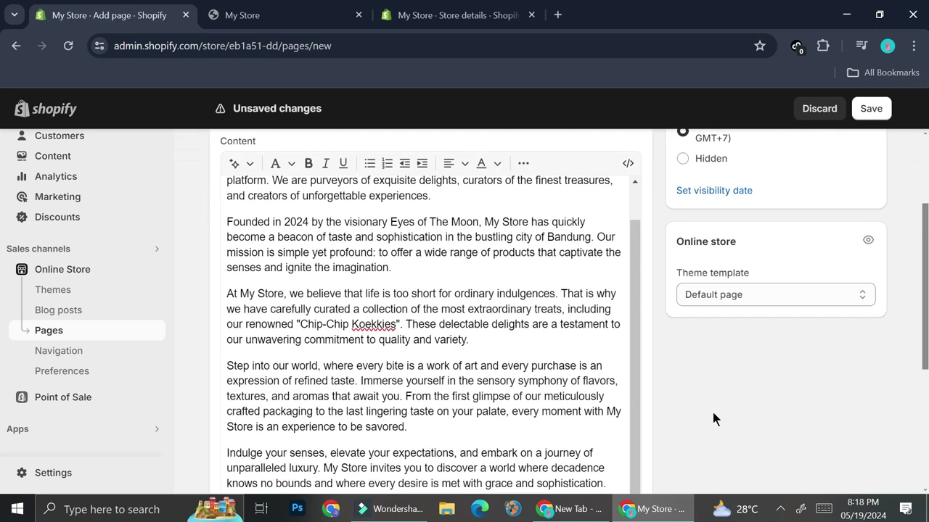
scroll(696, 406, down, 4)
scroll(683, 400, up, 6)
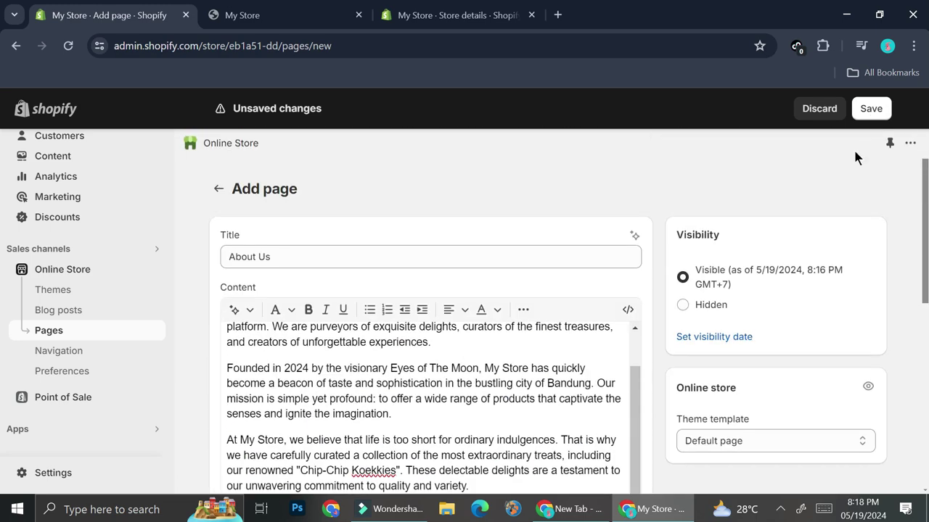
click(870, 108)
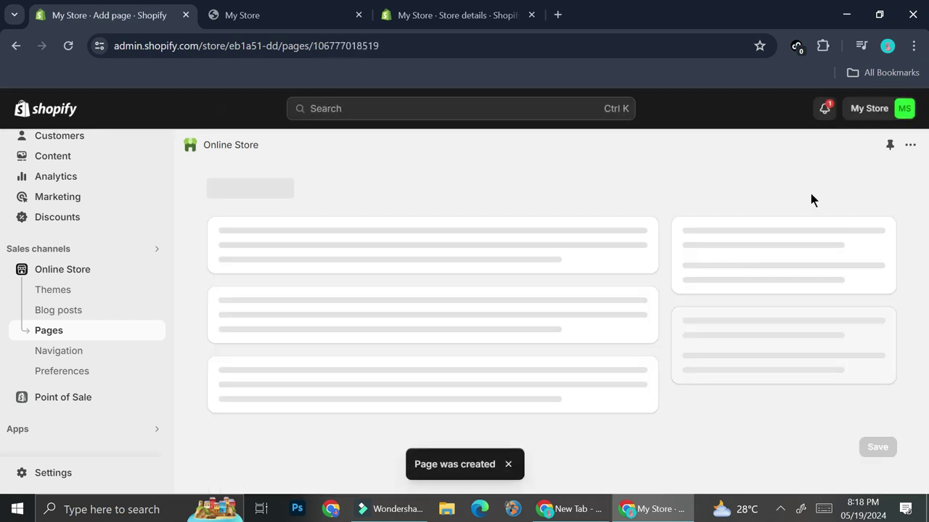
click(219, 189)
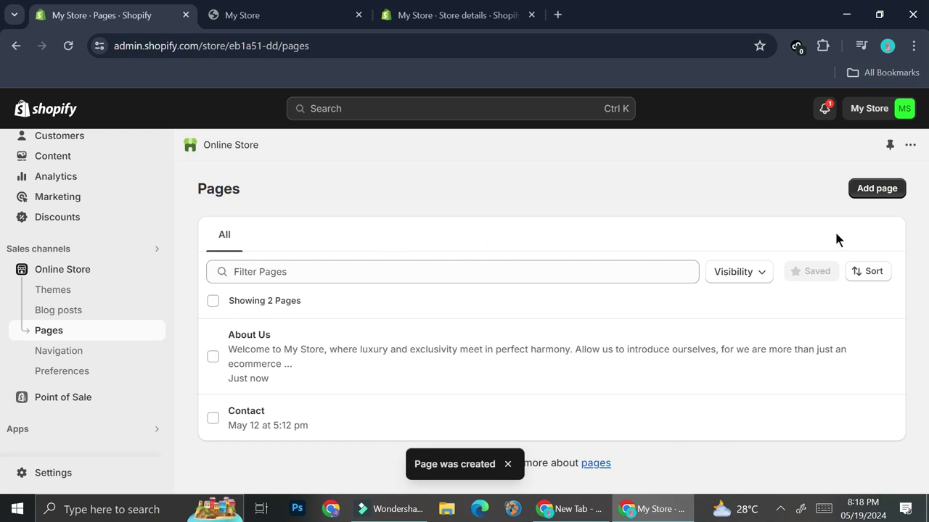
click(884, 189)
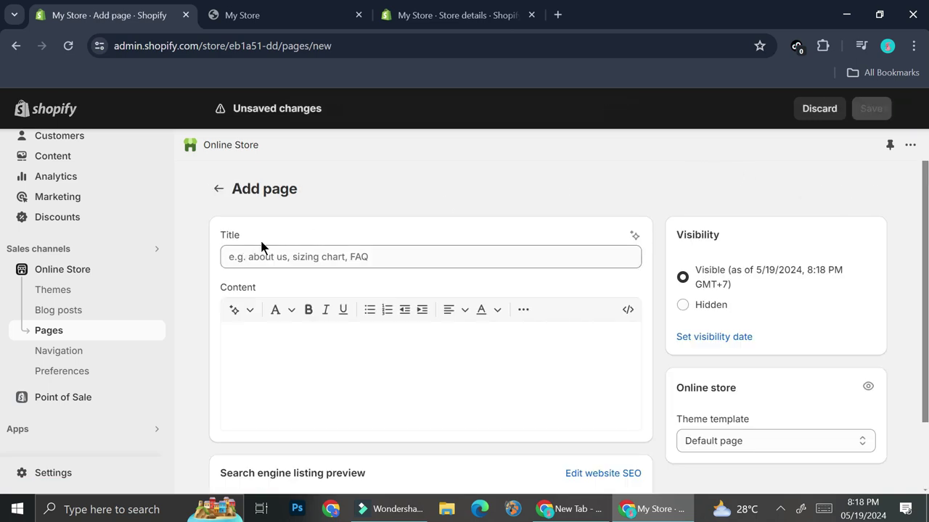
Switch to the store settings and open the store policies at the return policy section.
click(444, 10)
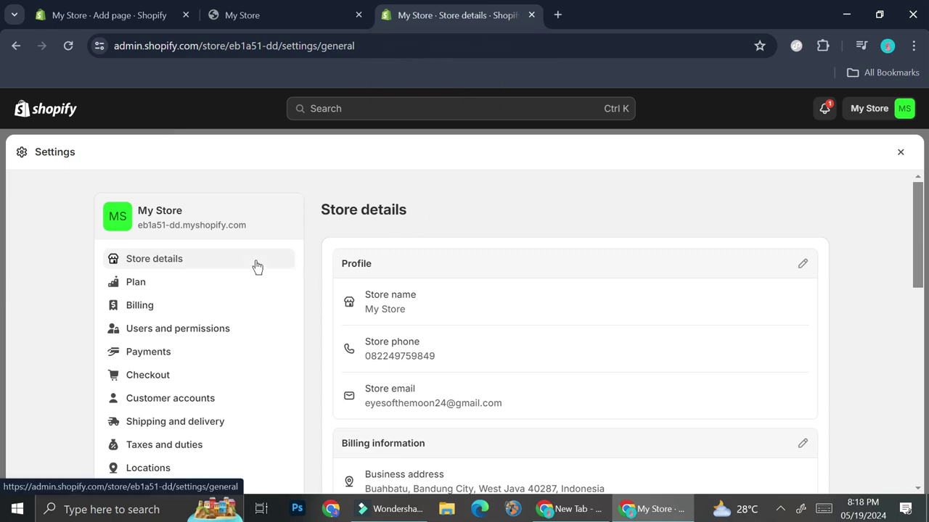
scroll(193, 326, down, 2)
scroll(193, 325, down, 3)
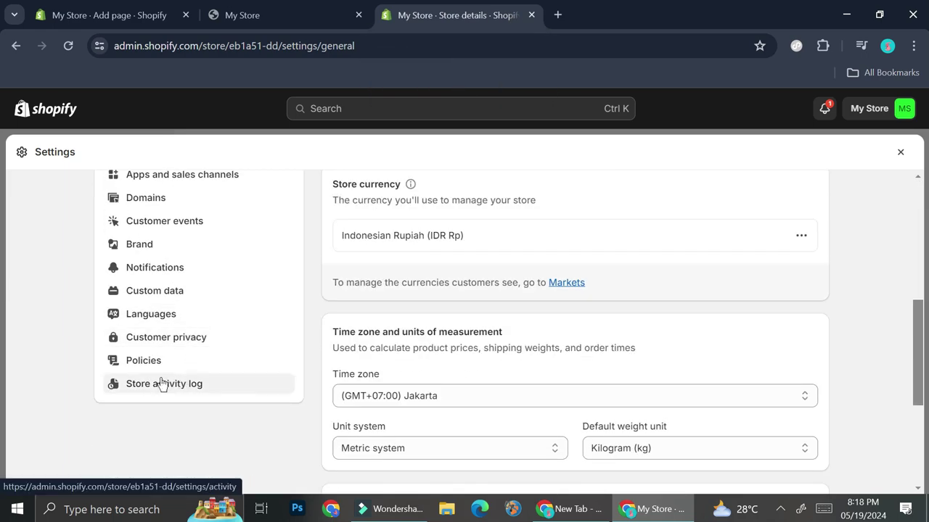
click(175, 363)
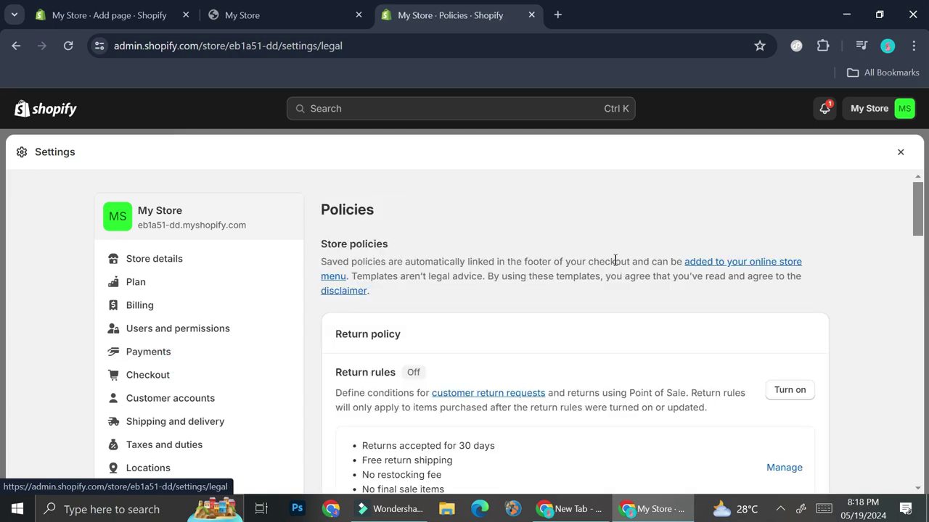
scroll(616, 261, down, 1)
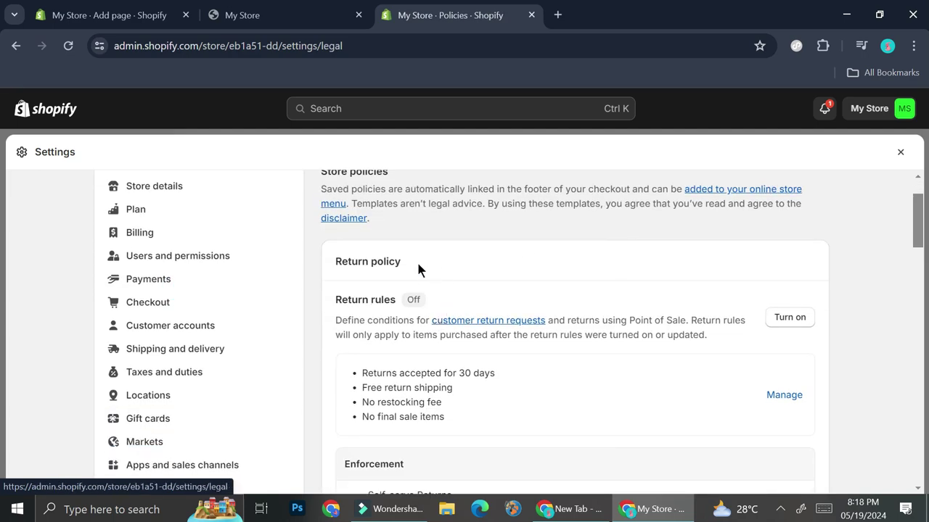
Look through the store policy sections, from the return and privacy policies to the terms of service, shipping policy and contact information.
scroll(417, 269, down, 7)
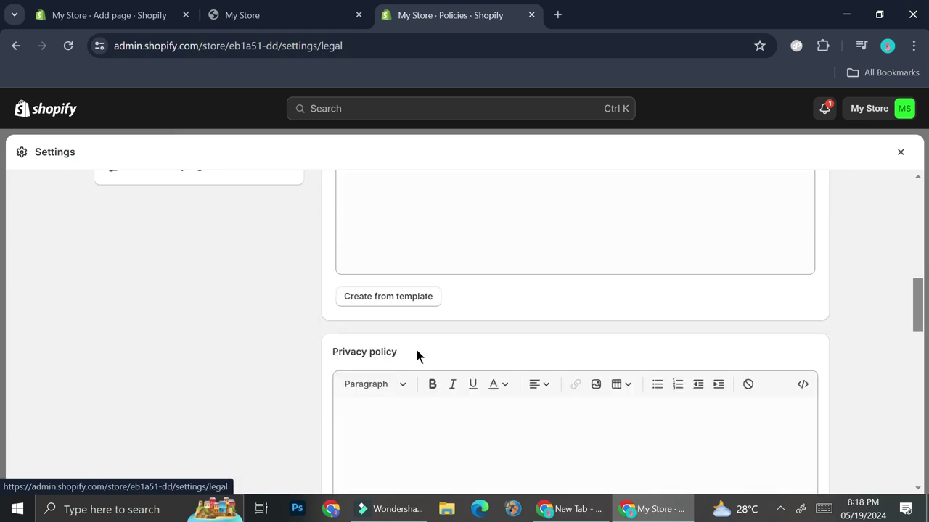
scroll(424, 319, down, 5)
scroll(495, 351, up, 1)
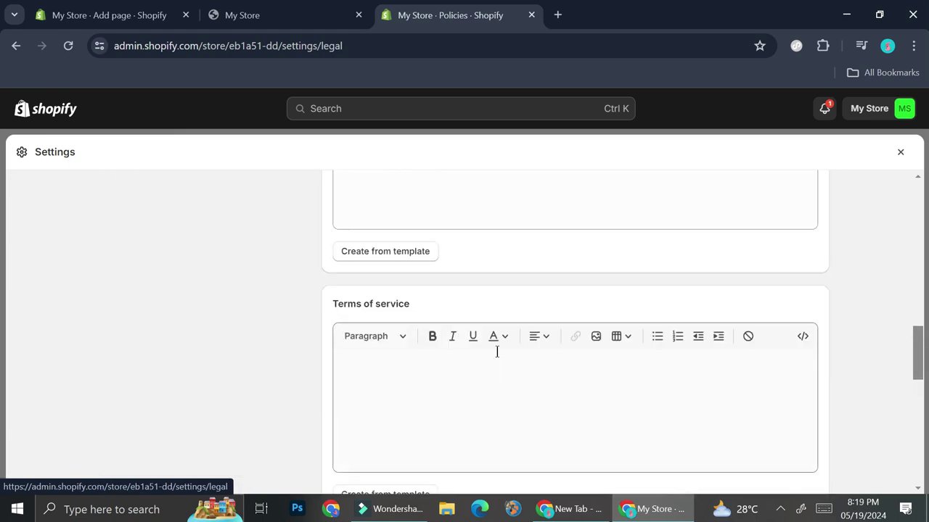
scroll(495, 346, down, 4)
scroll(392, 324, up, 1)
scroll(451, 342, down, 1)
scroll(451, 337, down, 4)
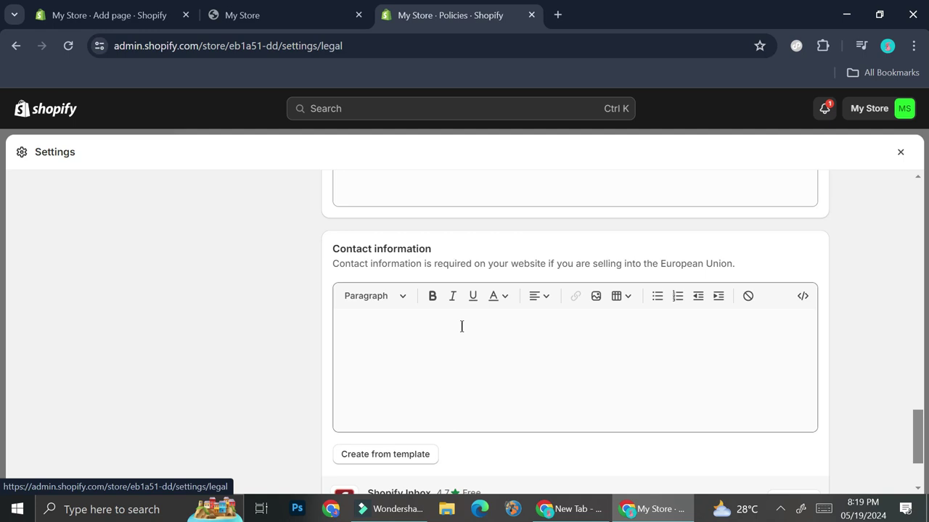
scroll(441, 276, down, 2)
scroll(440, 295, up, 3)
scroll(500, 310, up, 7)
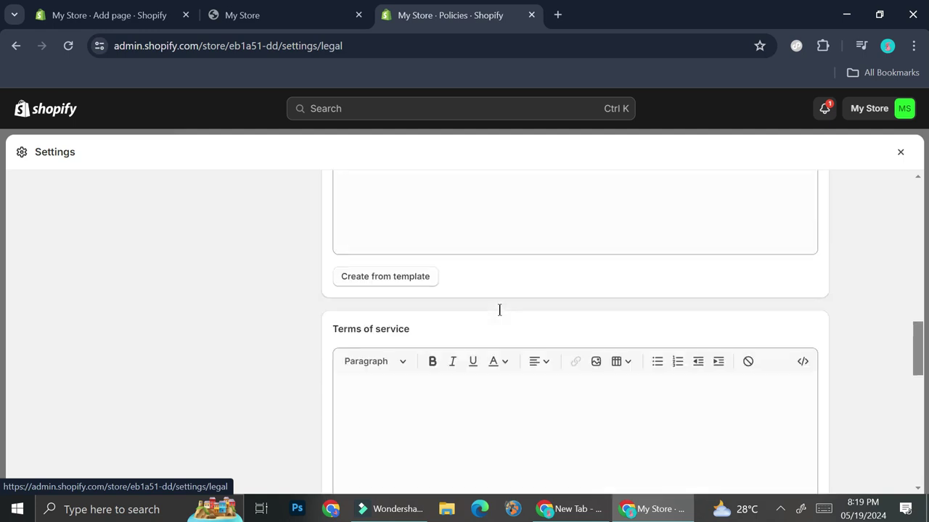
scroll(499, 312, up, 4)
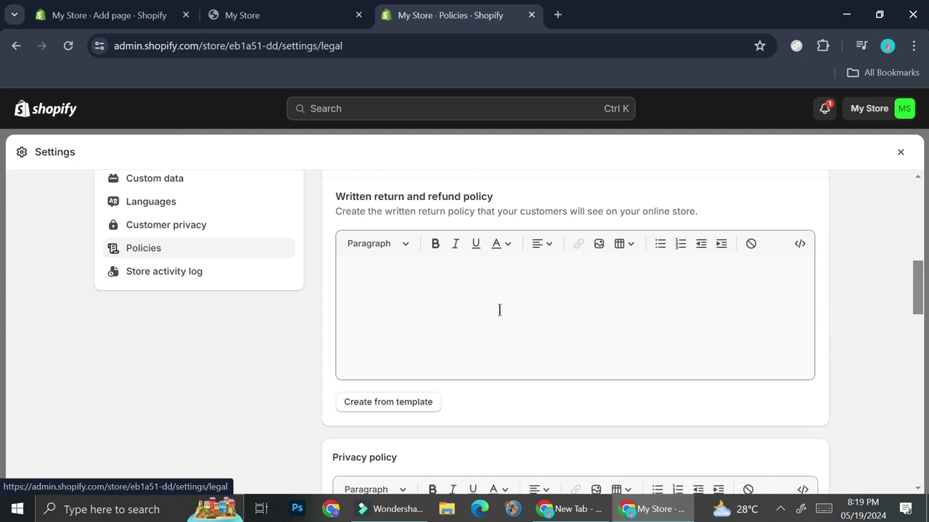
Create the store's privacy policy from the template and review the inserted text.
scroll(408, 352, down, 4)
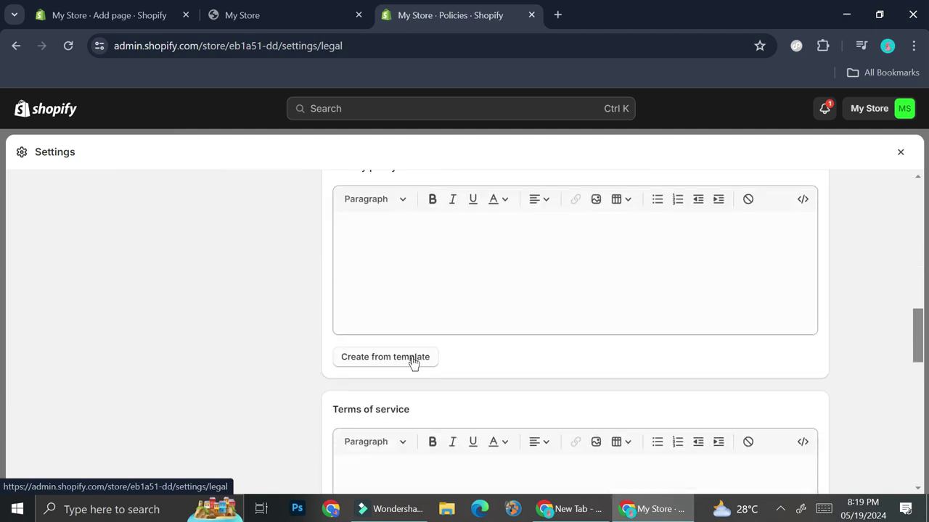
click(390, 360)
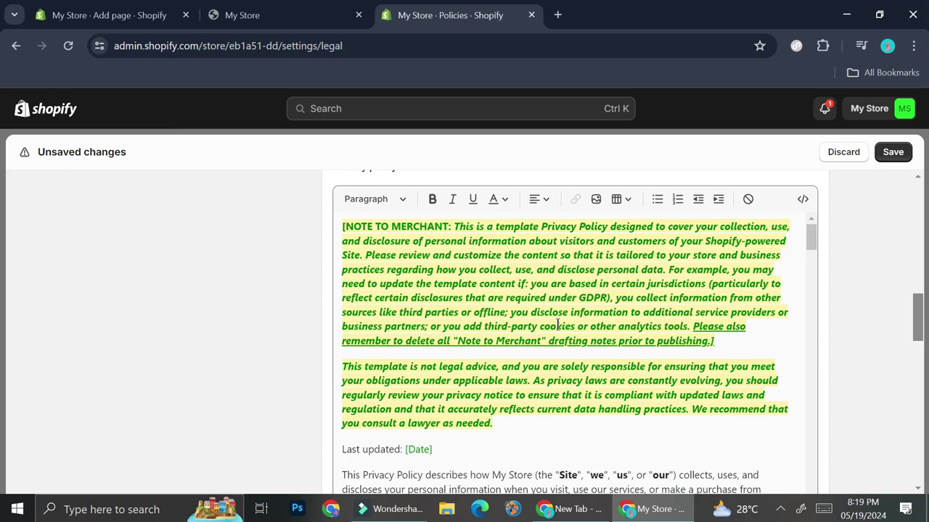
scroll(558, 320, up, 4)
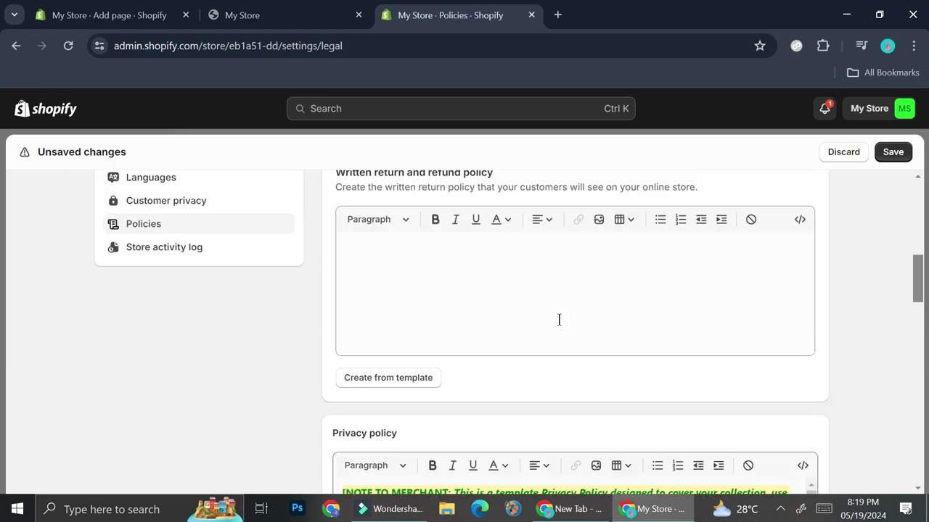
scroll(585, 396, down, 2)
click(480, 443)
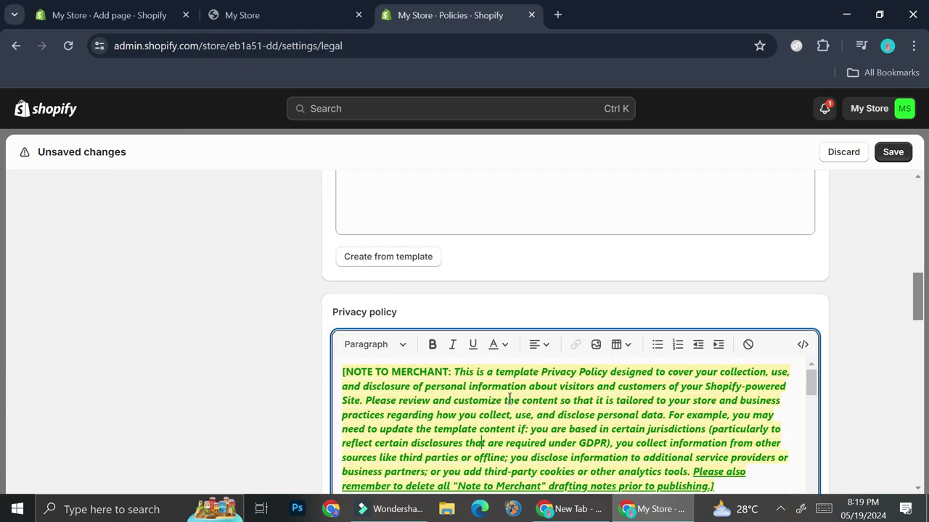
scroll(510, 399, down, 10)
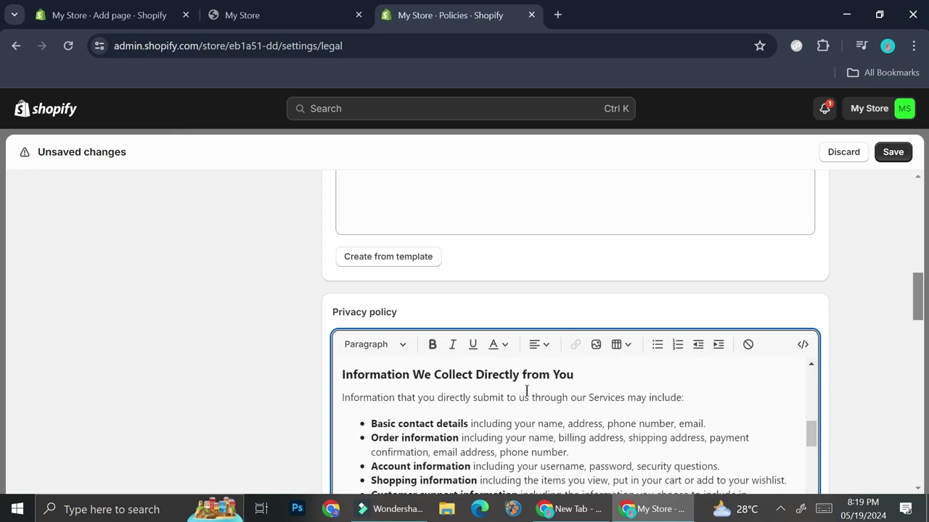
scroll(526, 391, down, 3)
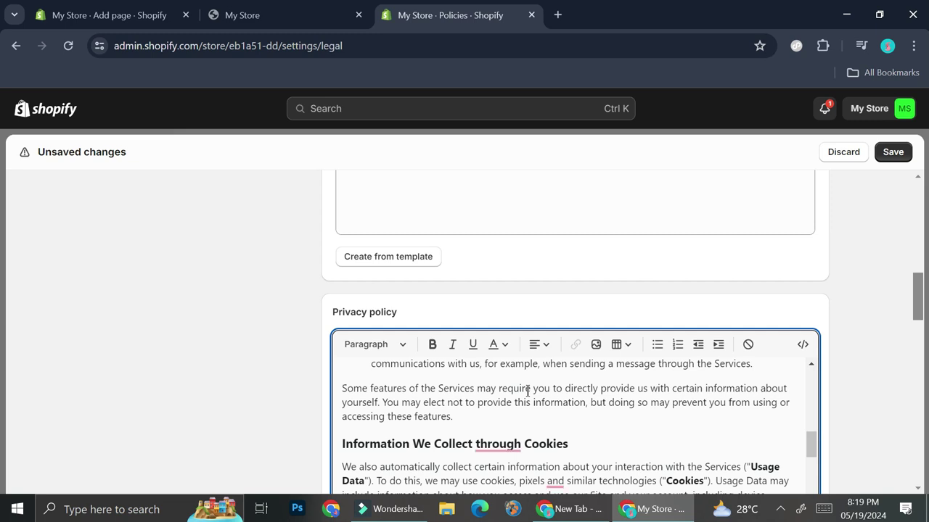
Copy the full privacy policy text into the content of the new page.
click(540, 386)
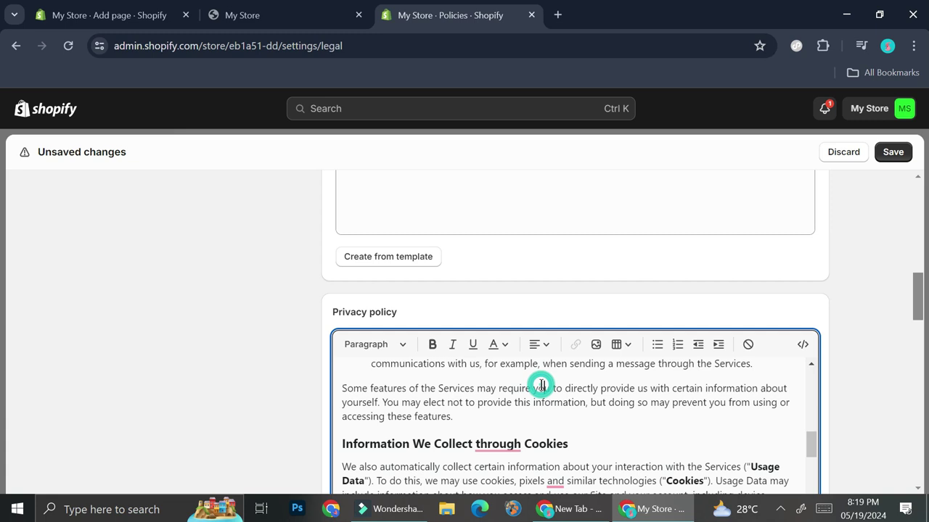
key(ctrl+a)
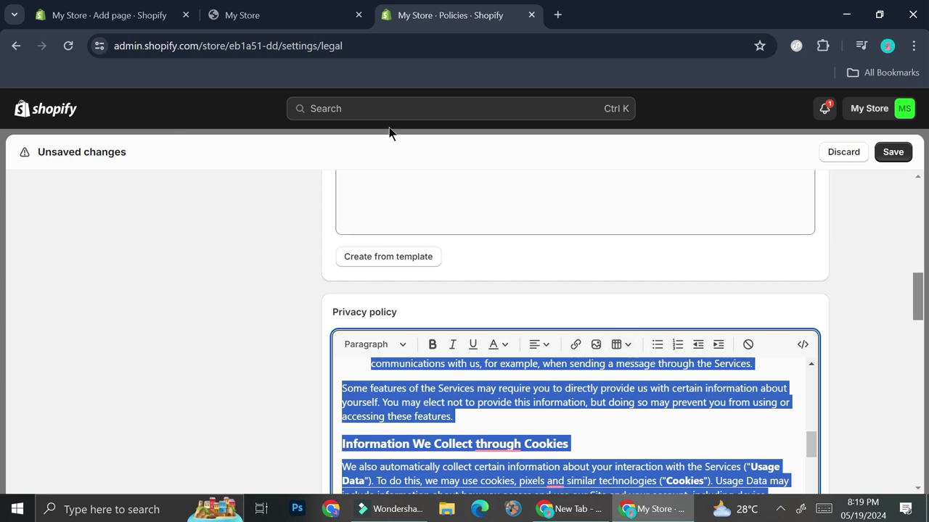
click(131, 11)
click(375, 354)
key(ctrl+v)
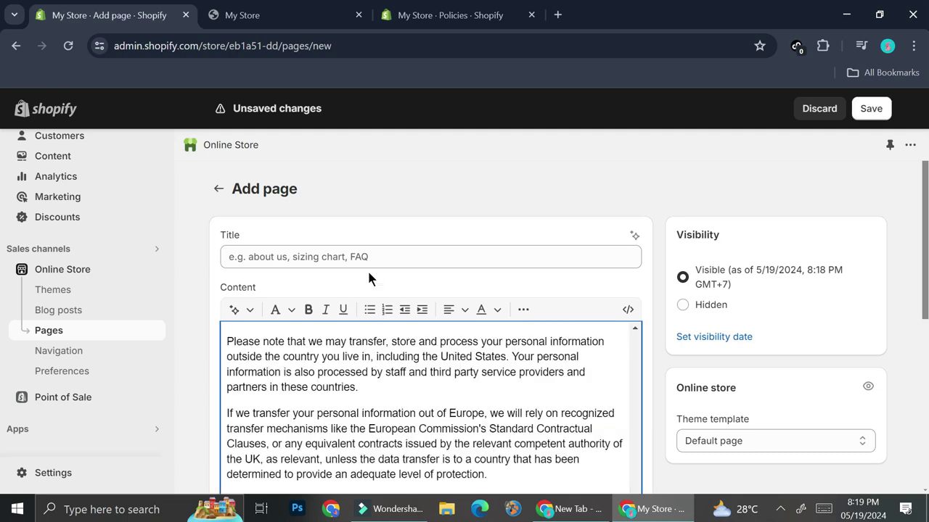
Copy the privacy policy's heading and use it as the new page's title, "Privacy policy".
click(441, 7)
drag(399, 313, 321, 310)
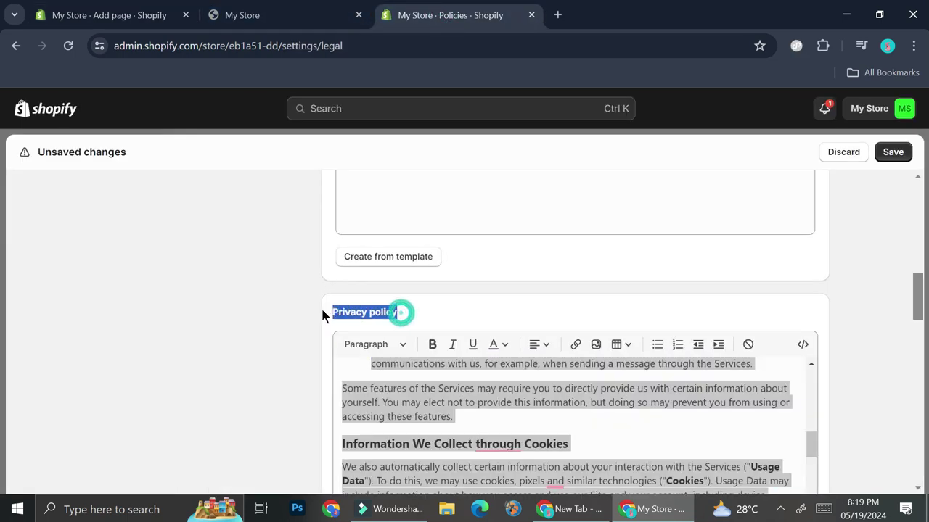
click(130, 11)
scroll(680, 431, down, 1)
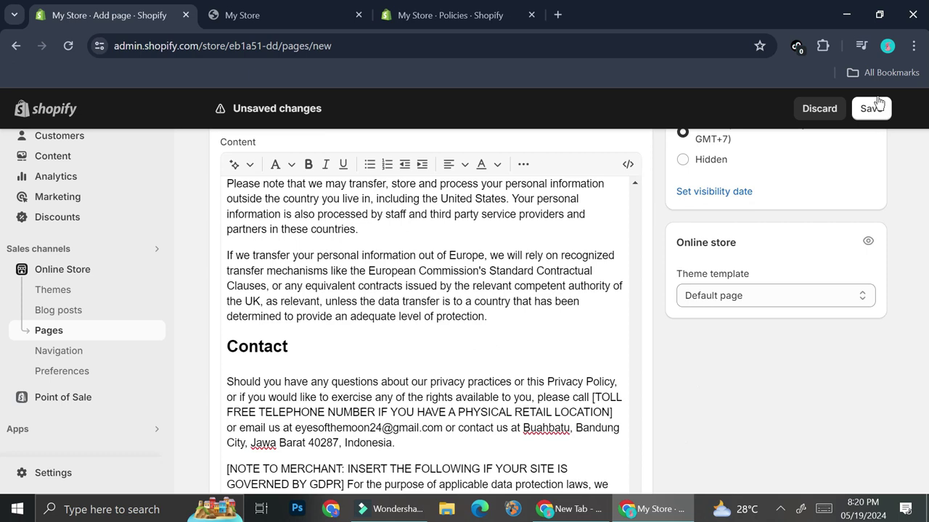
Save the Privacy policy page and return to the list of pages.
click(878, 105)
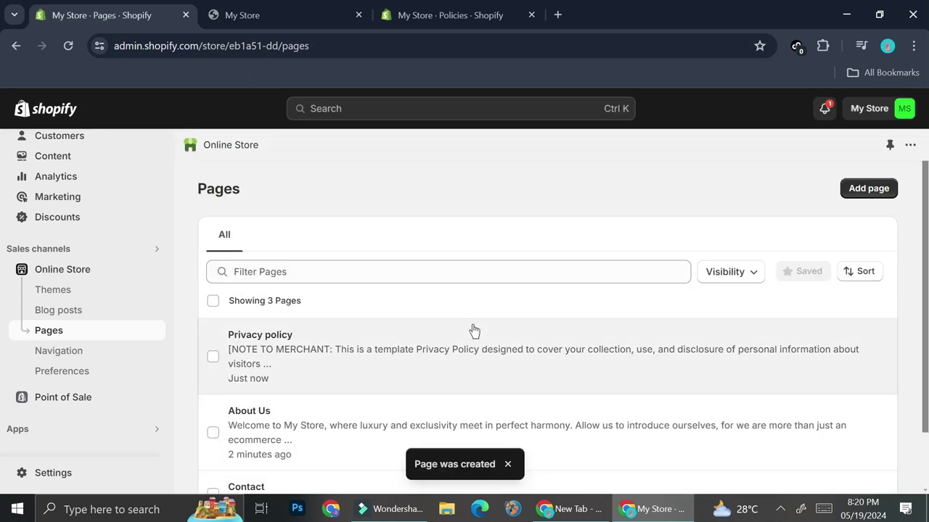
scroll(473, 338, down, 1)
scroll(717, 269, up, 1)
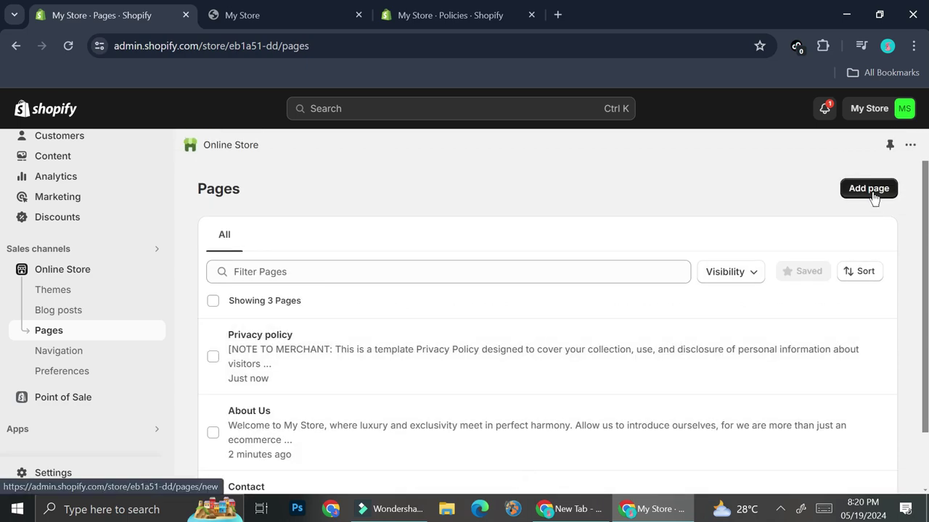
Start another new page and title it "Written return and refund policy", copying the heading from the store policies.
click(873, 194)
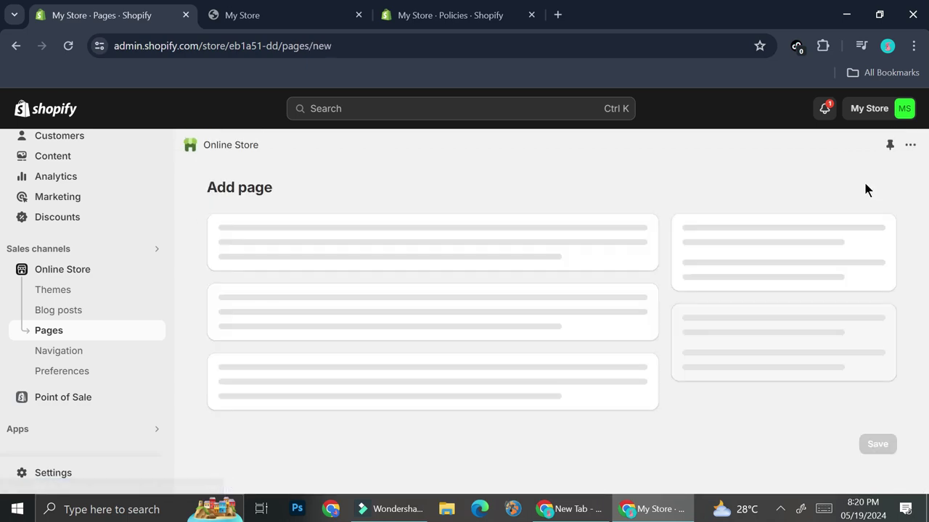
click(466, 15)
scroll(575, 304, up, 5)
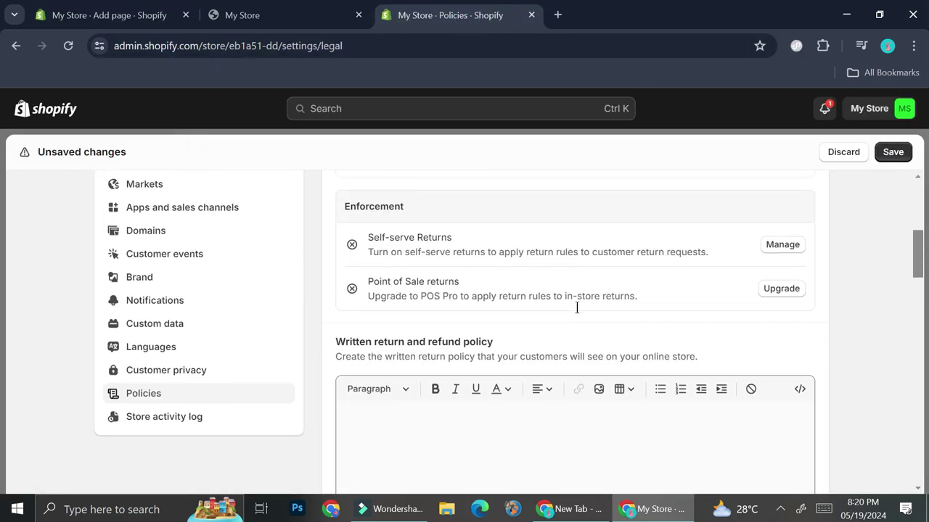
scroll(576, 304, down, 6)
scroll(576, 306, up, 3)
scroll(561, 218, up, 3)
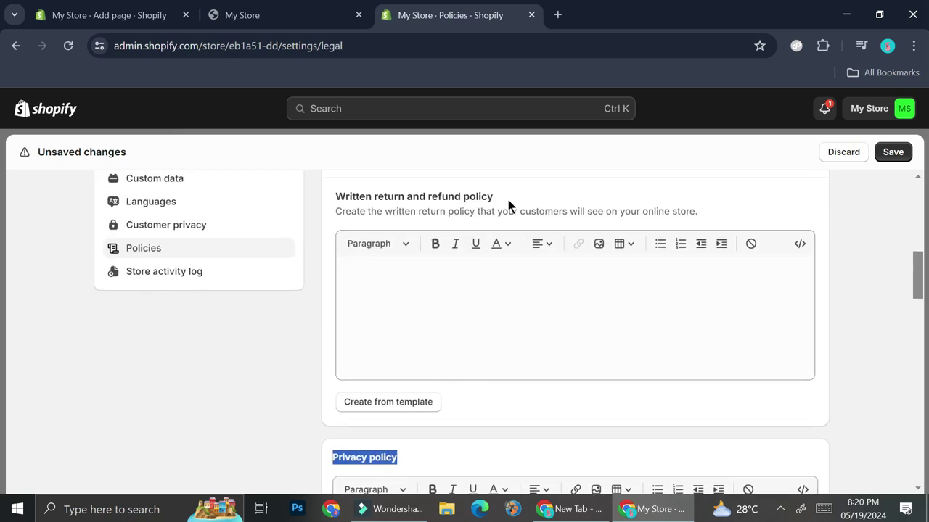
click(501, 201)
triple_click(327, 201)
key(ctrl+c)
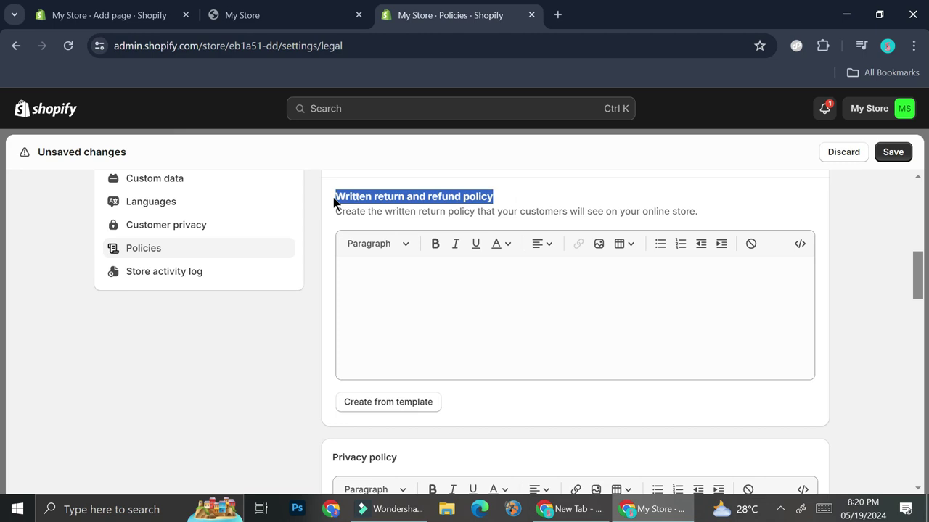
click(149, 14)
click(450, 261)
key(ctrl+v)
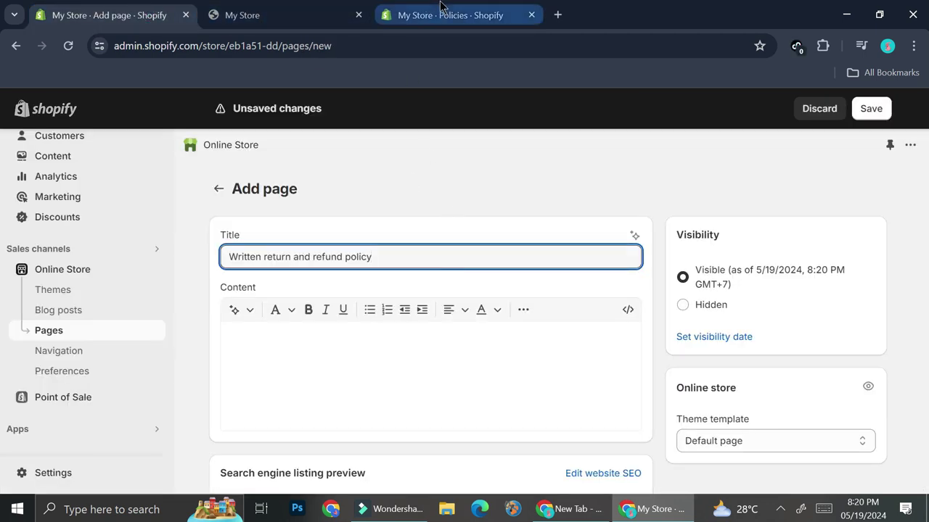
Create the written return and refund policy from the template and copy its full text into the new page's content.
click(441, 13)
click(390, 403)
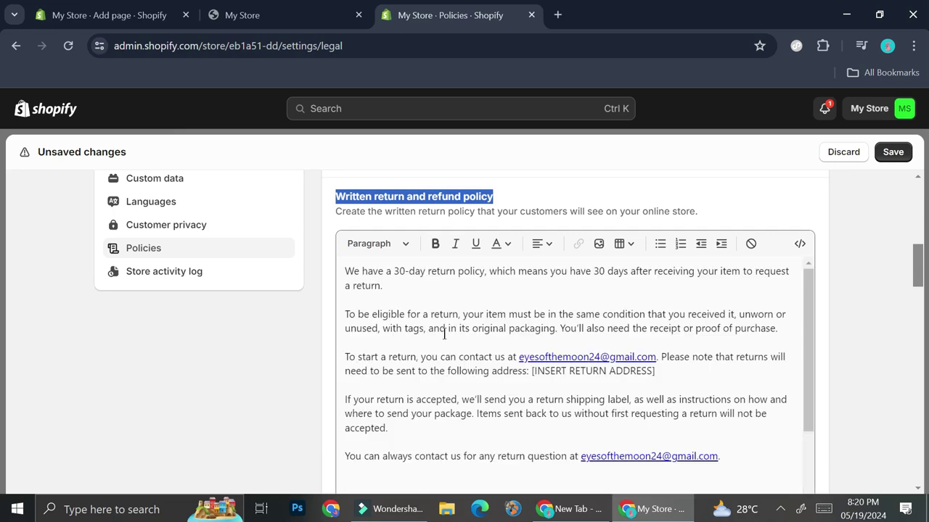
click(444, 332)
key(ctrl+a)
key(ctrl+c)
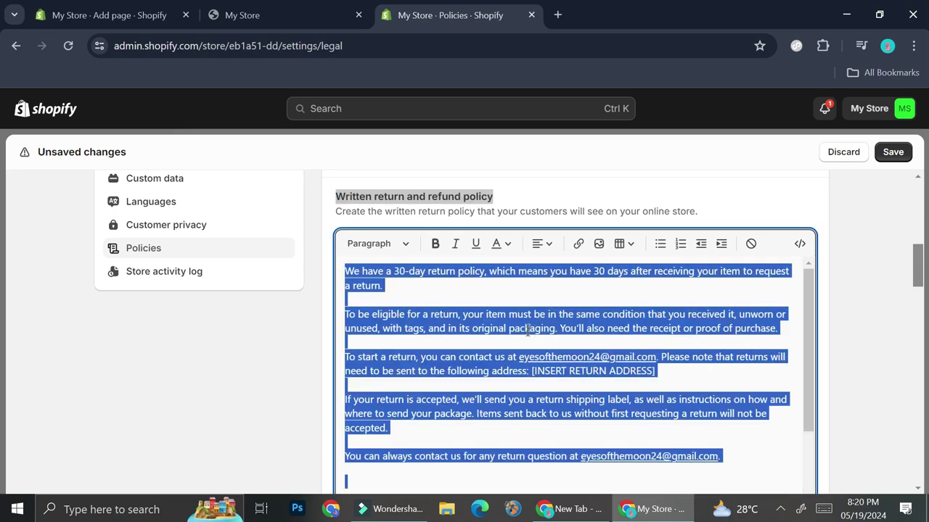
click(128, 6)
click(399, 373)
key(ctrl+v)
Save the Written return and refund policy page and return to the list of pages.
scroll(463, 350, up, 10)
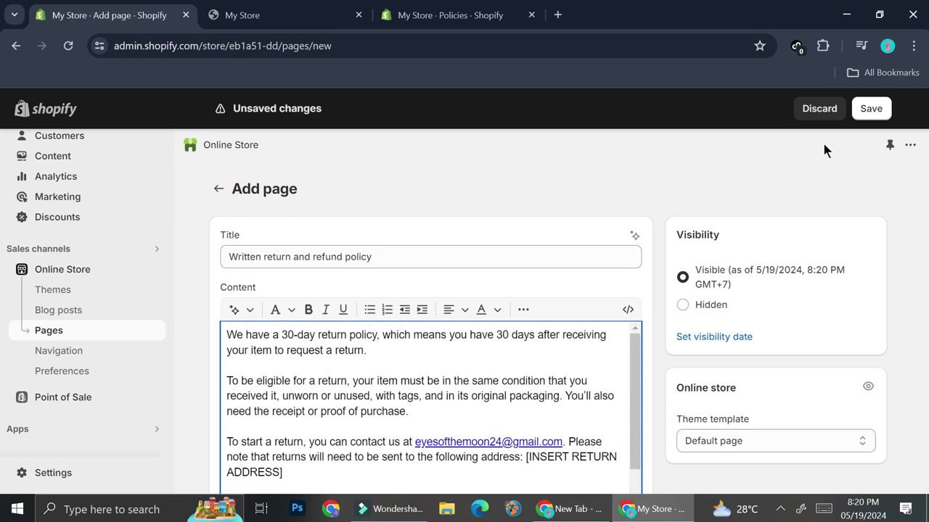
click(871, 108)
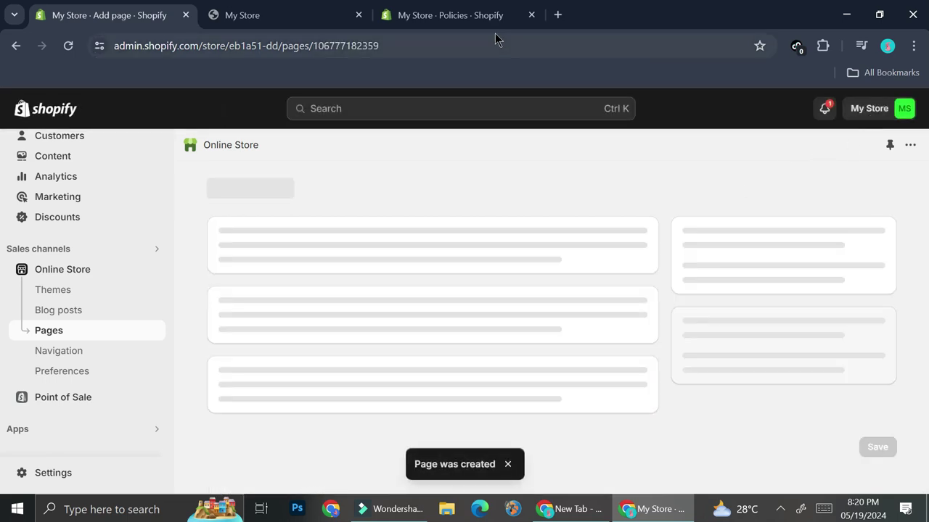
click(223, 192)
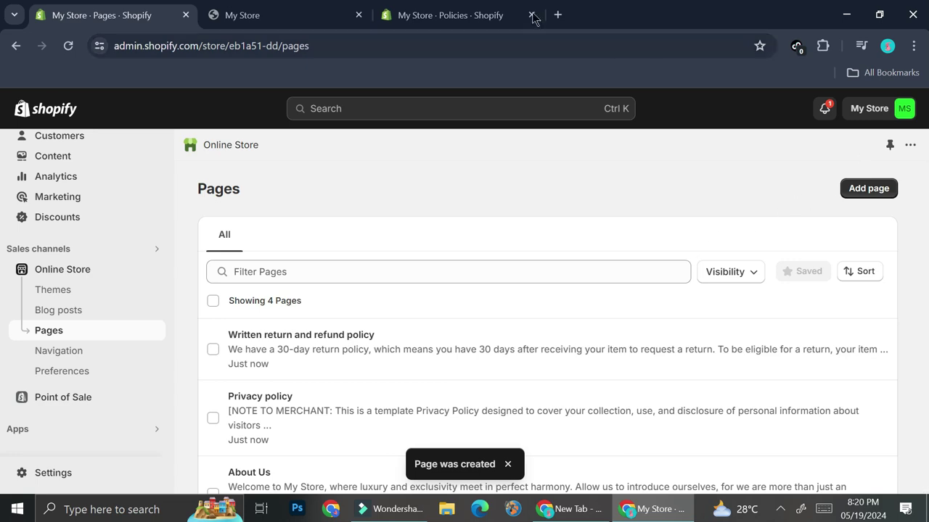
Go through the remaining store policies and create the terms of service from the template.
click(470, 14)
scroll(636, 411, down, 20)
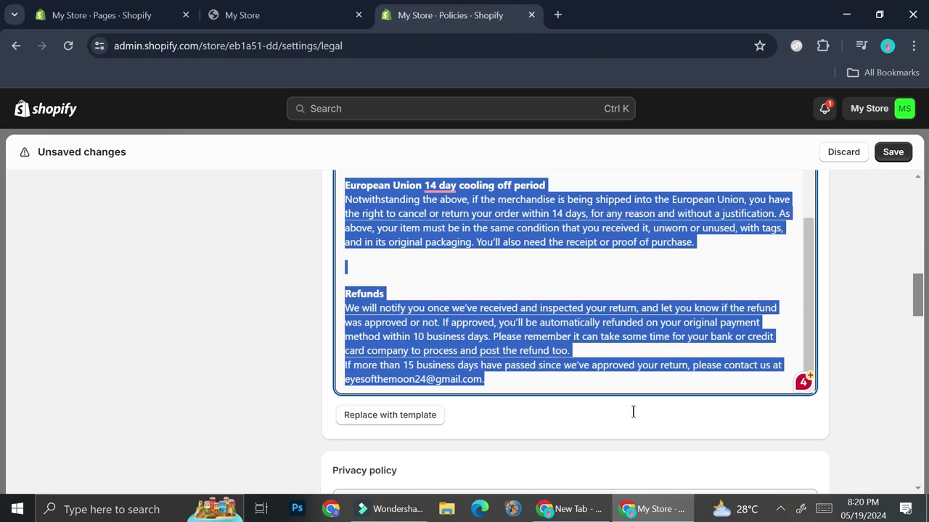
scroll(635, 410, down, 4)
scroll(508, 363, up, 2)
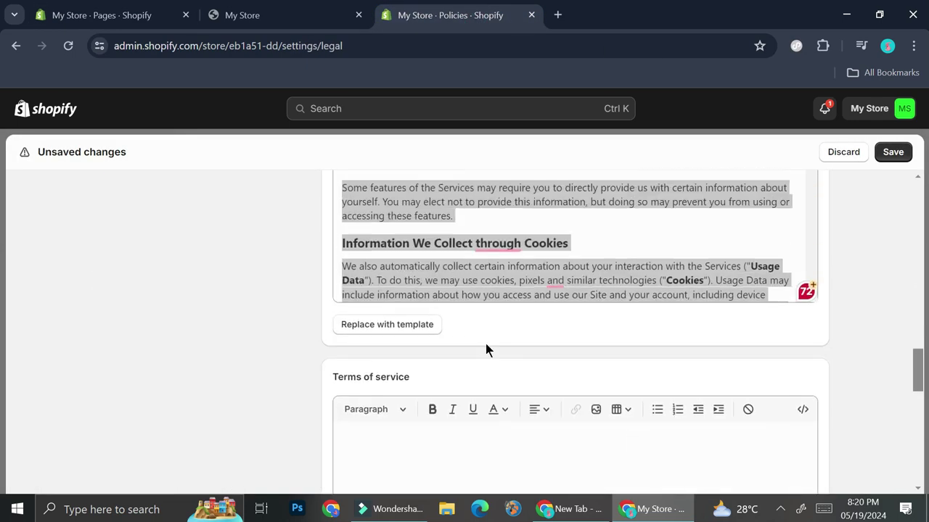
scroll(414, 387, down, 2)
scroll(435, 396, down, 2)
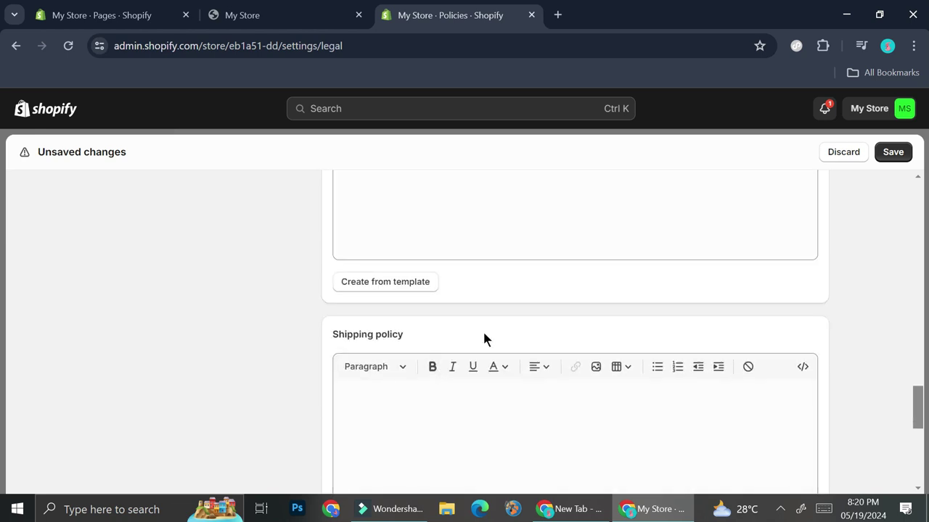
scroll(344, 270, down, 3)
scroll(380, 271, up, 1)
scroll(395, 297, up, 2)
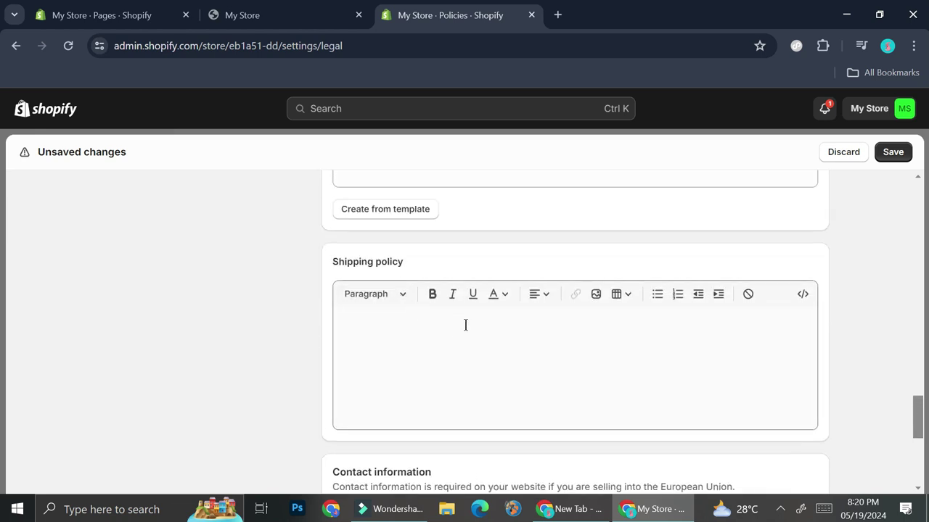
scroll(483, 319, up, 3)
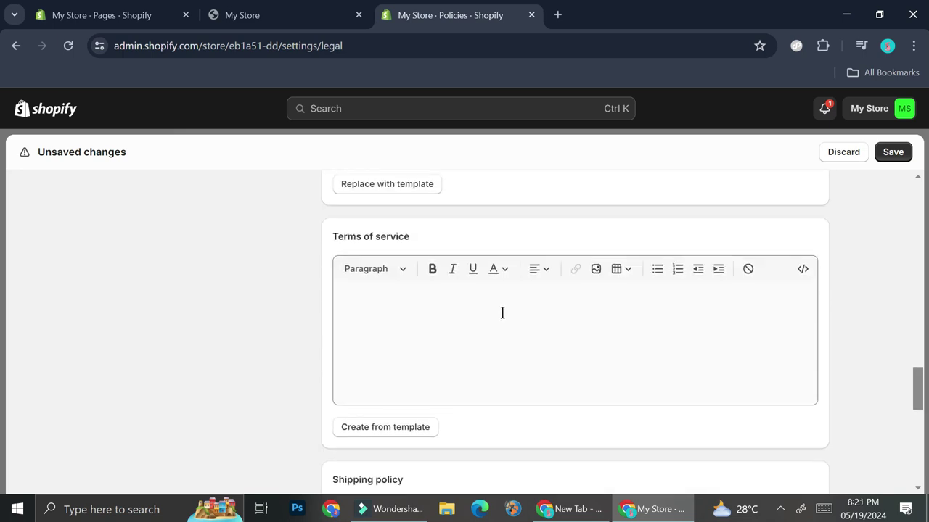
click(385, 426)
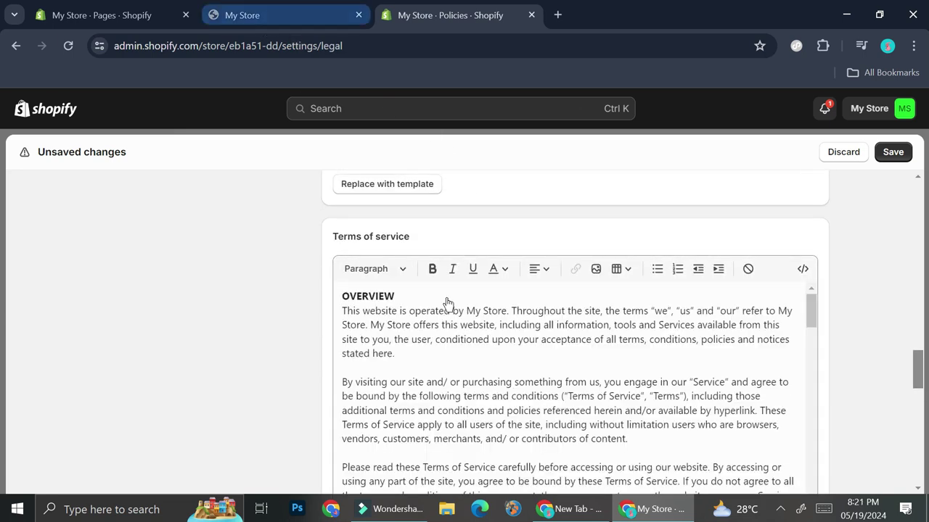
Start another new page and title it "Terms of service", copying the heading from the store policies.
click(272, 7)
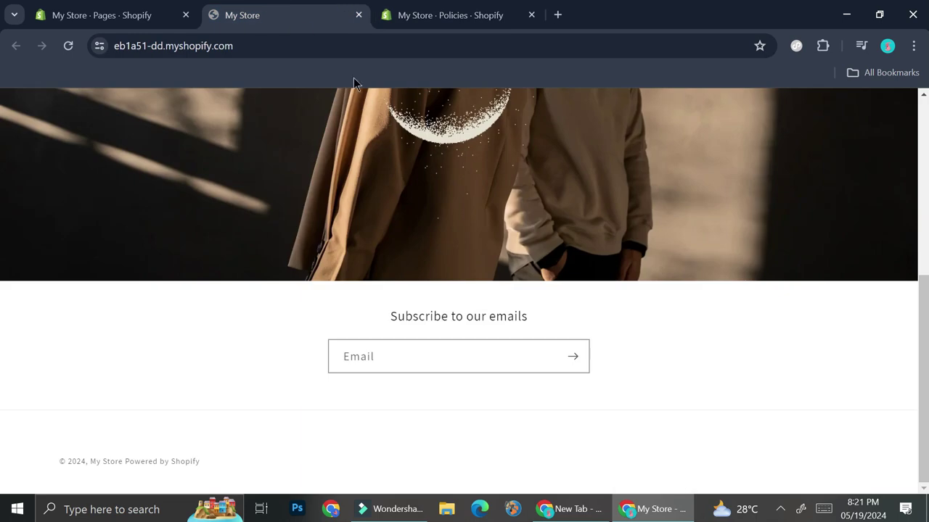
click(122, 15)
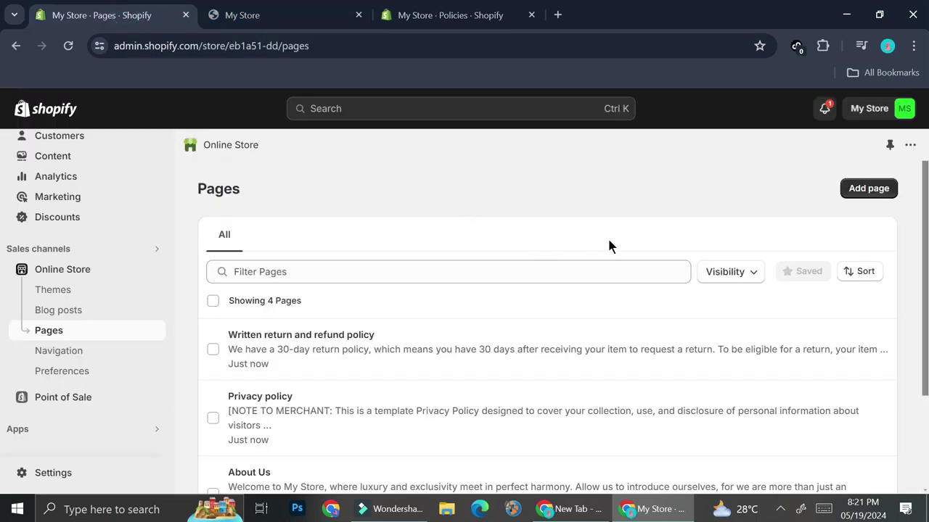
click(854, 193)
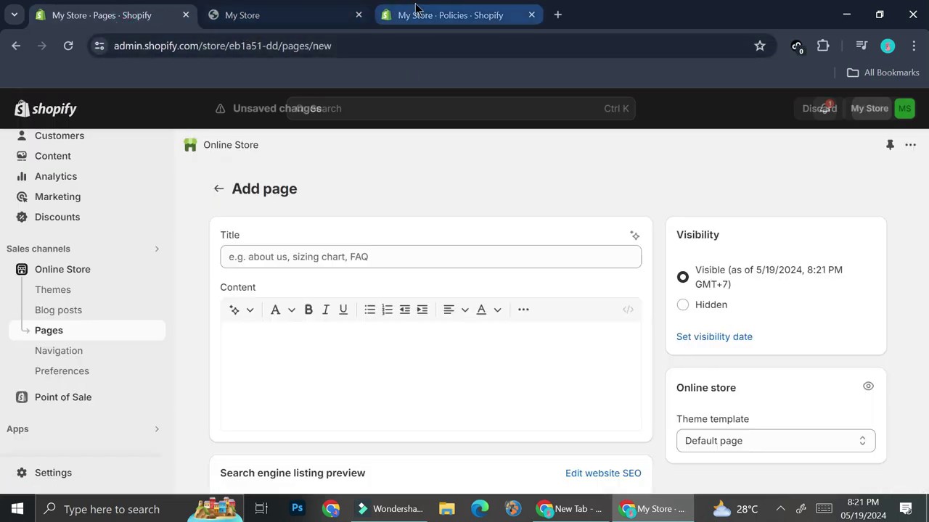
click(408, 14)
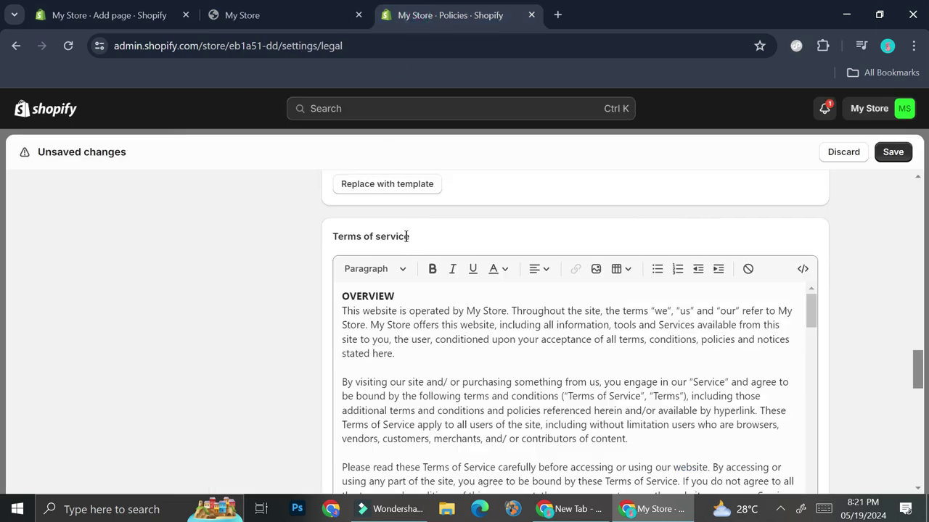
drag(410, 235, 333, 237)
key(ctrl+c)
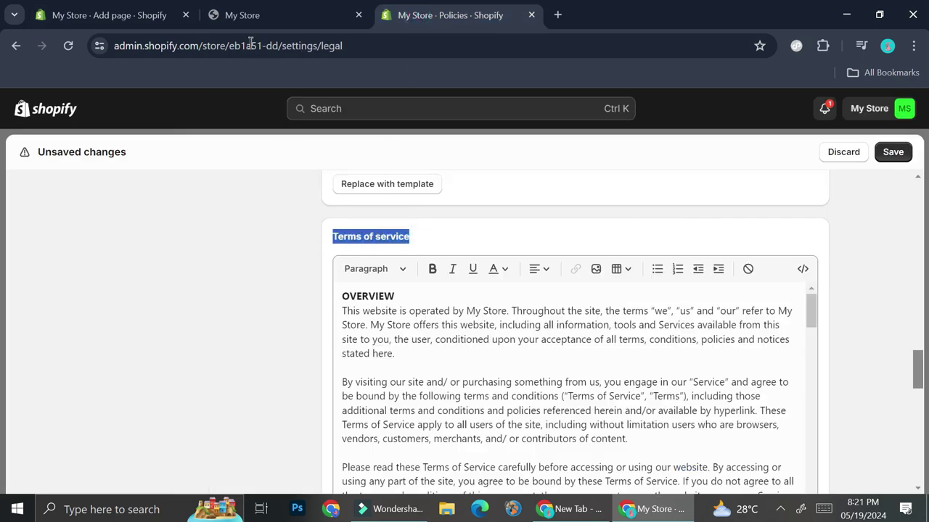
click(108, 15)
click(365, 260)
key(ctrl+v)
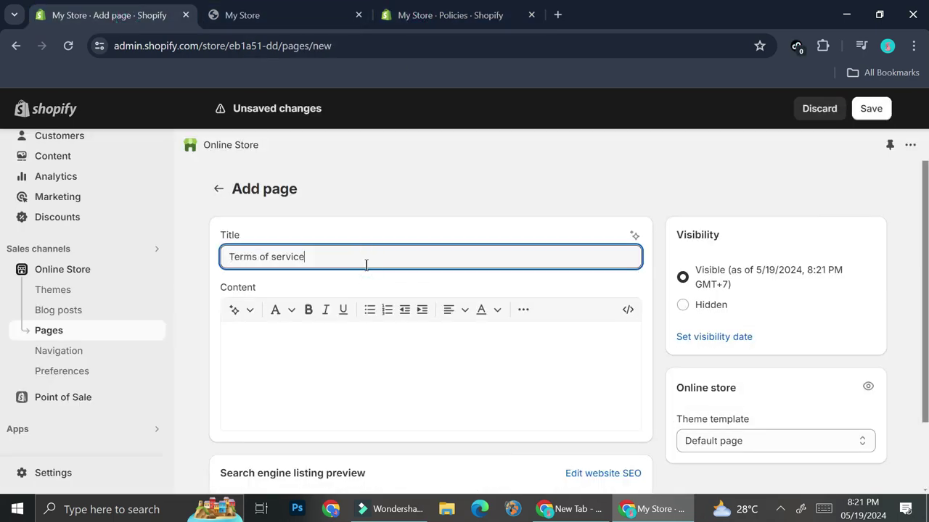
Copy the full terms of service text from the store policies into the new page's content and save the page.
click(424, 17)
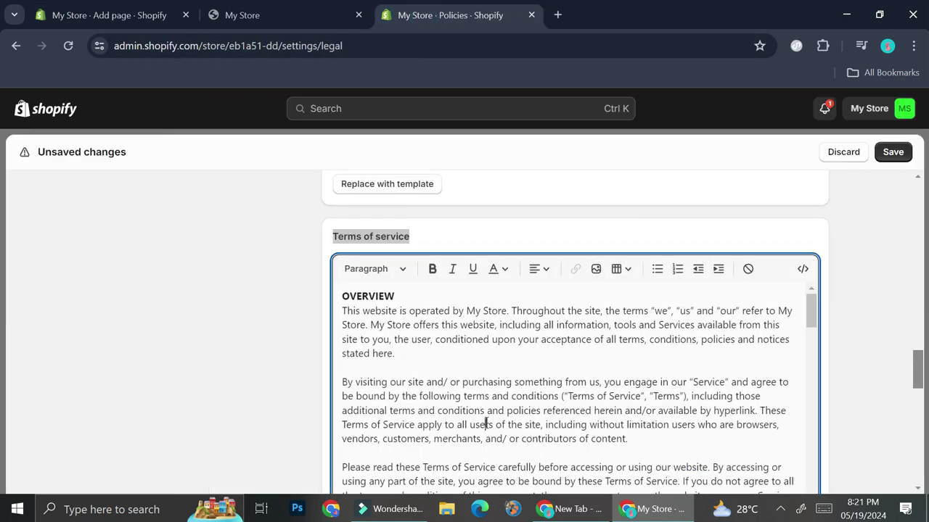
key(ctrl+a)
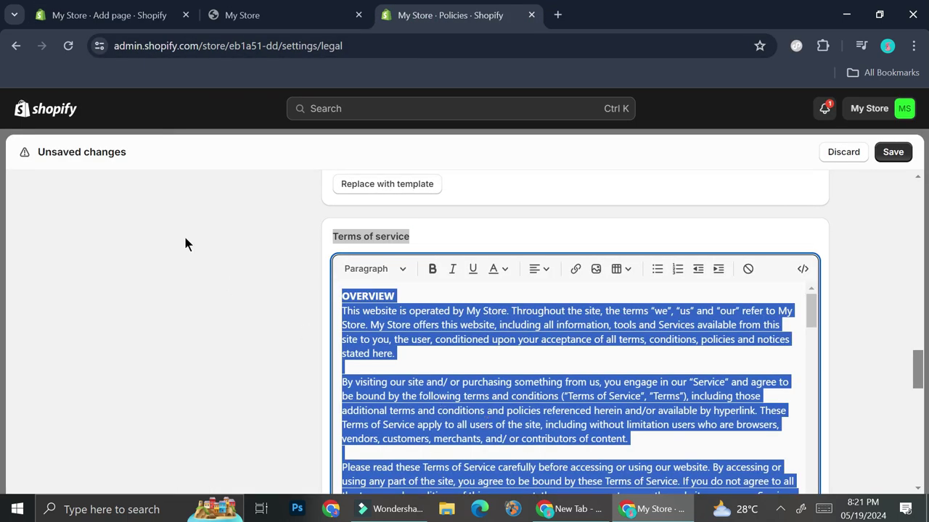
key(ctrl+c)
click(125, 14)
click(346, 365)
key(ctrl+v)
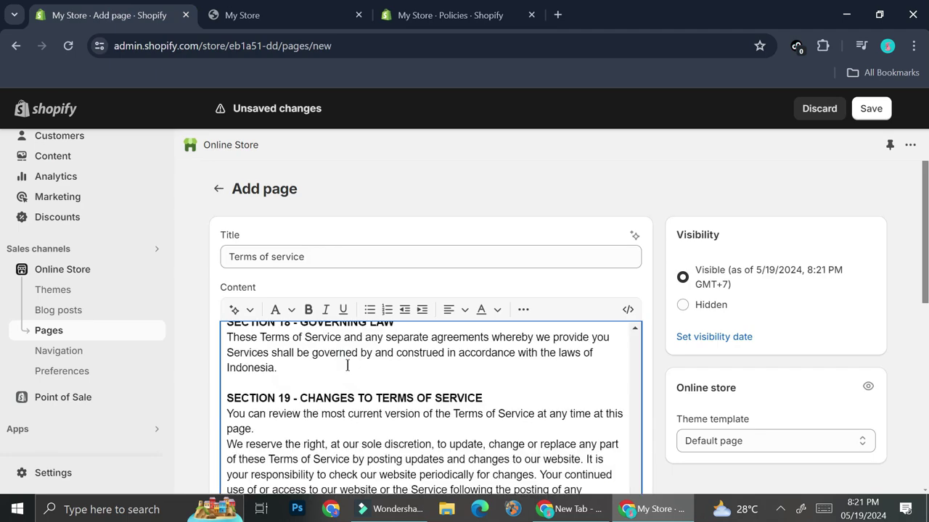
scroll(498, 324, down, 2)
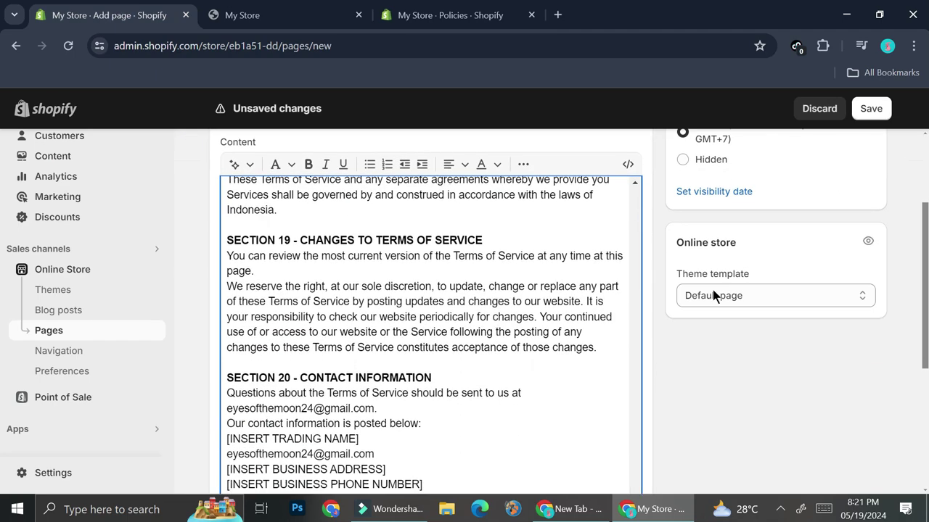
click(869, 116)
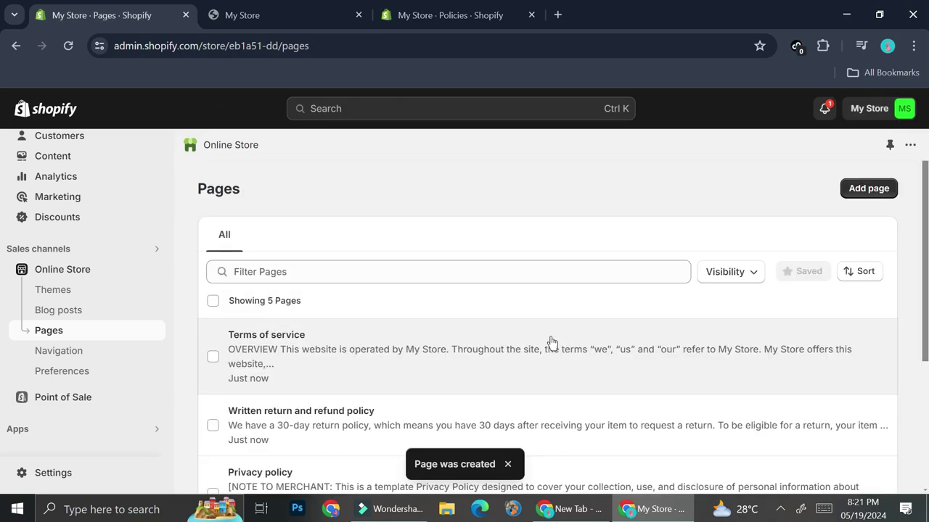
Fill the Contact page: "Having a problem with your order or just need some fashion tips? Drop your contact here and I'll get back to you soon!".
scroll(247, 356, down, 2)
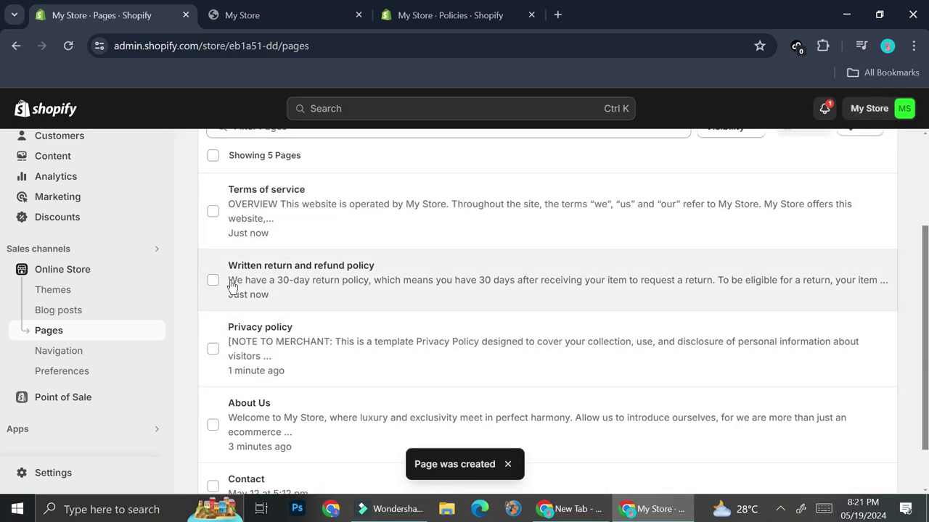
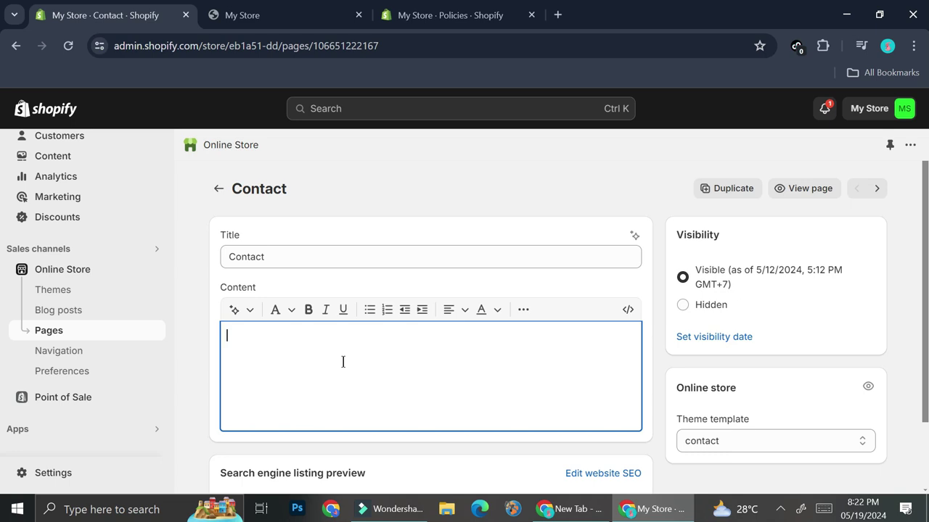
text(Having a problem with your order or just need some fashion tips? Drop your contact here and I'll get back to you soon!)
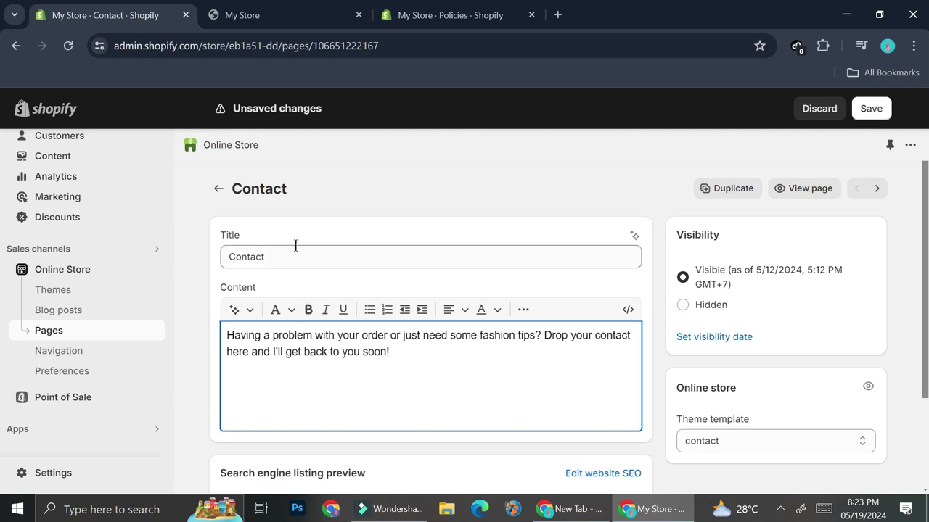
Retitle the Contact page "Reach us out!", save it and return to the list of pages.
drag(290, 254, 222, 265)
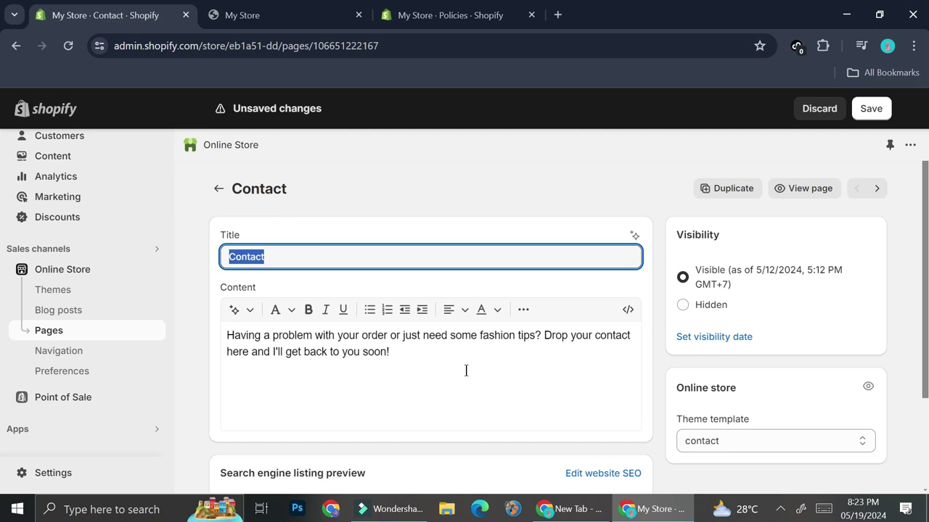
text(R)
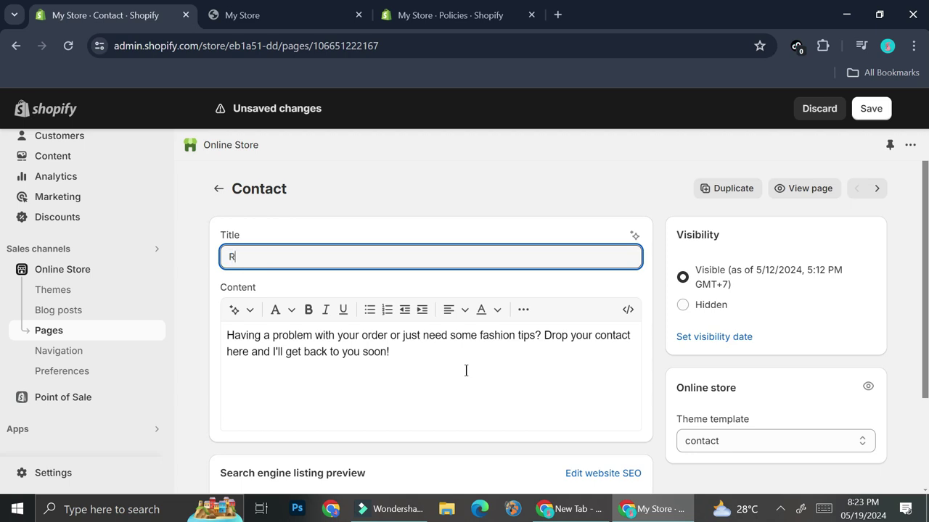
text(each us out!)
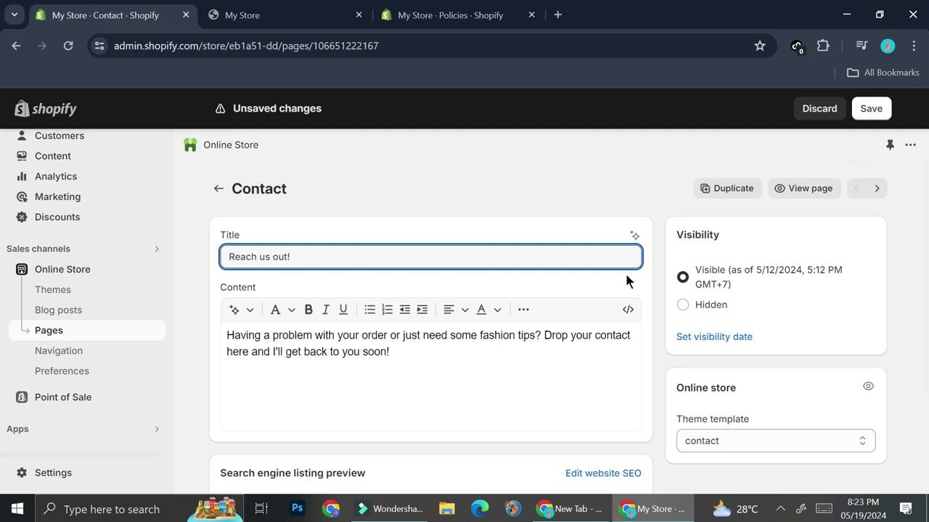
scroll(487, 330, down, 2)
scroll(486, 324, up, 3)
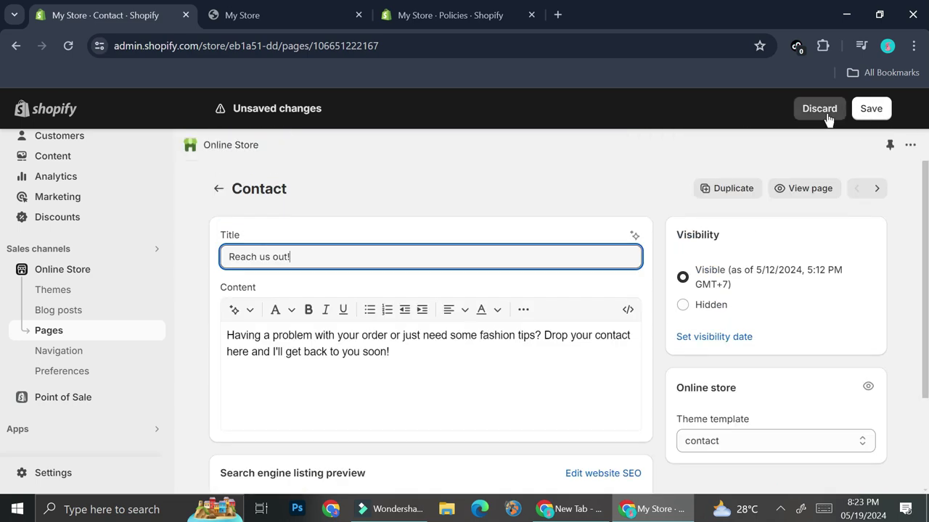
click(886, 117)
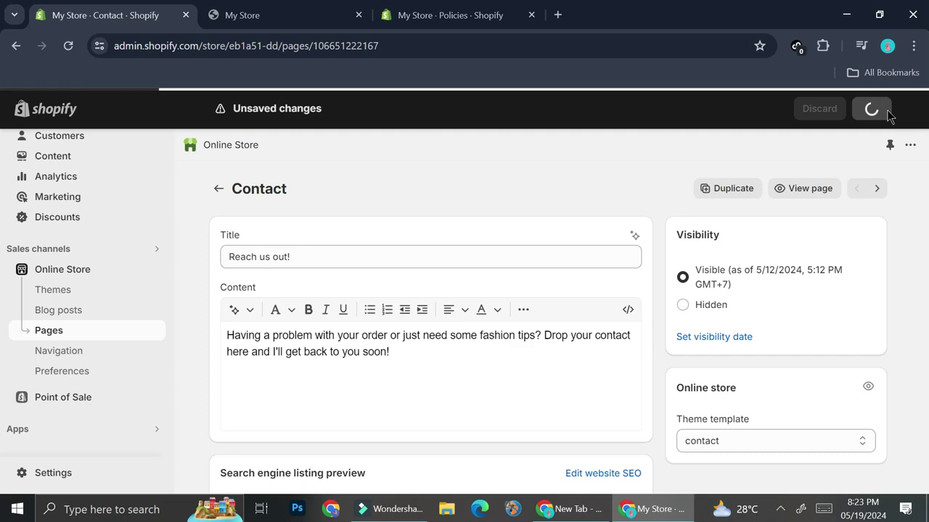
click(218, 188)
scroll(475, 332, down, 2)
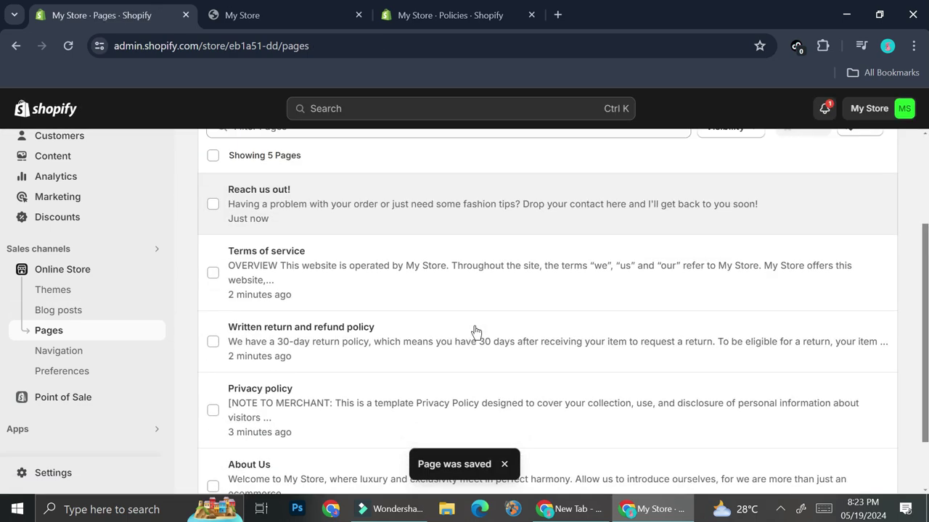
scroll(475, 332, down, 1)
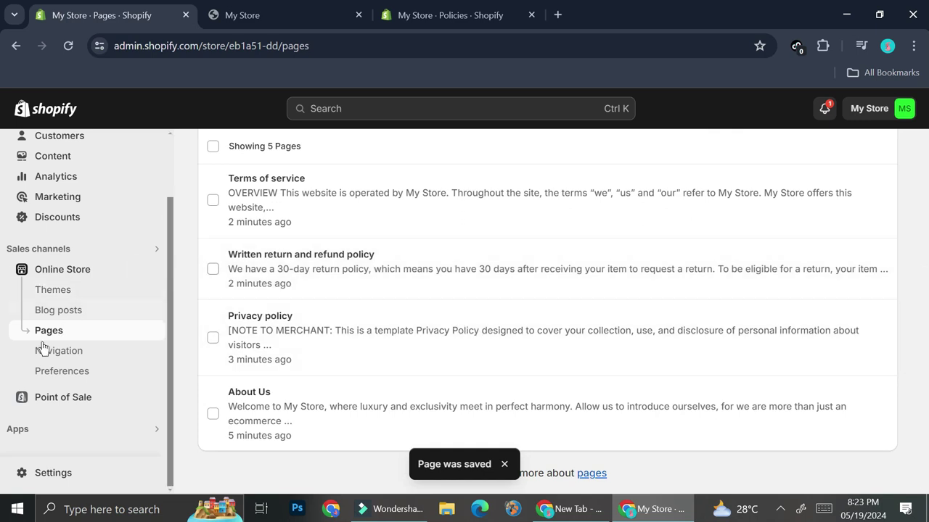
Open the footer menu in the store navigation, retitle it "Know us more" and delete its Search item.
click(42, 356)
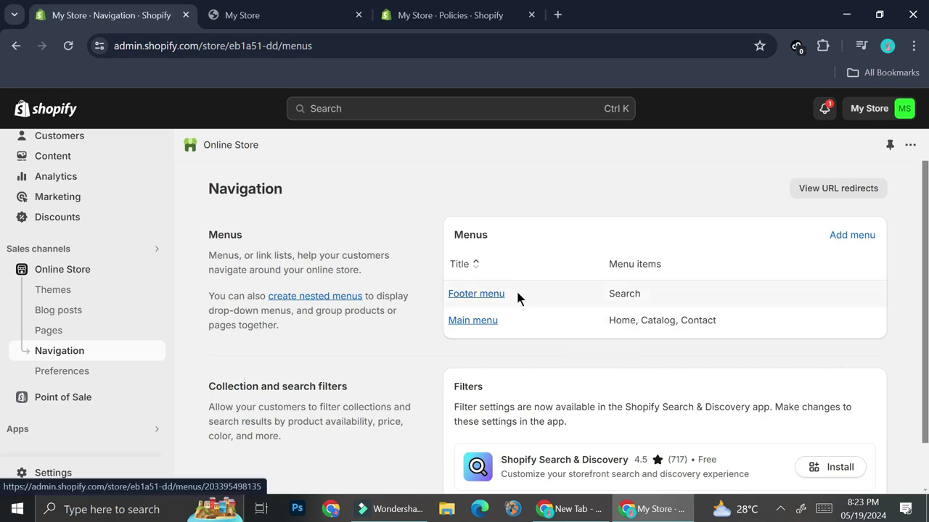
click(484, 295)
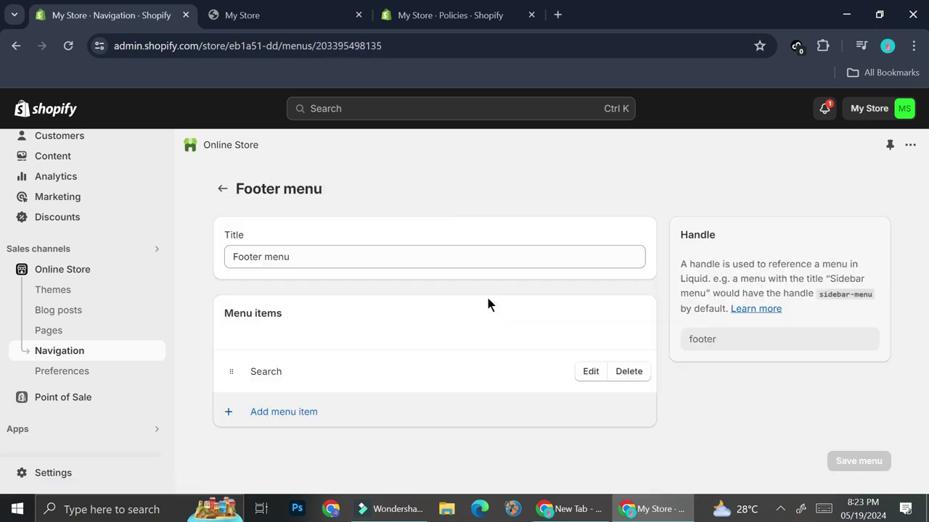
triple_click(336, 258)
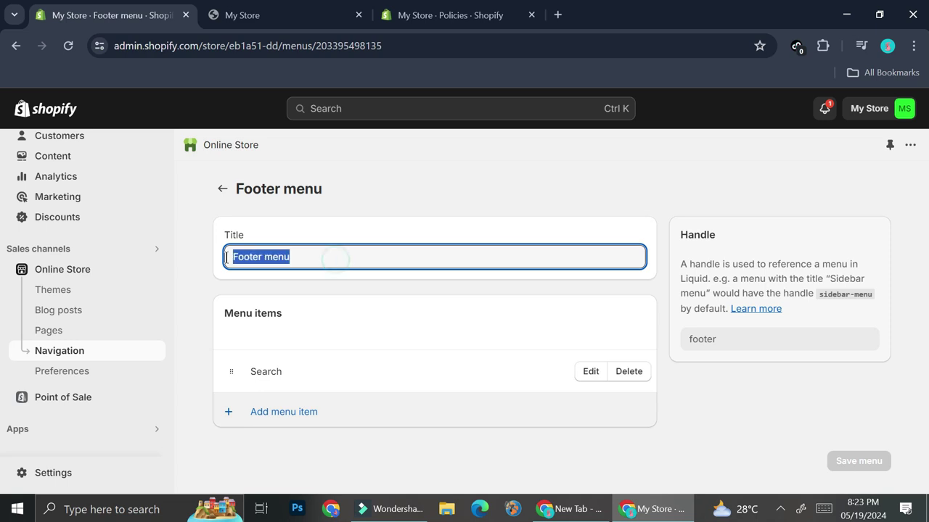
key(BackSpace)
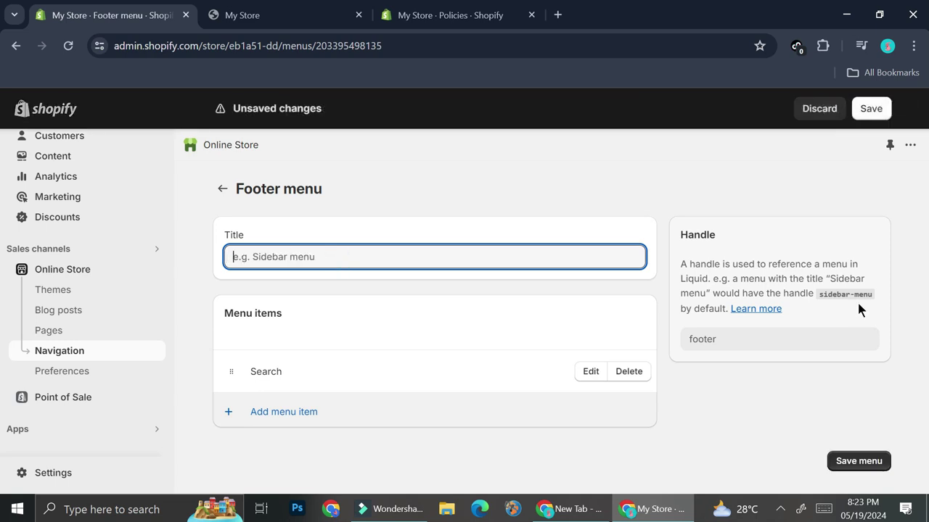
text(Know us More)
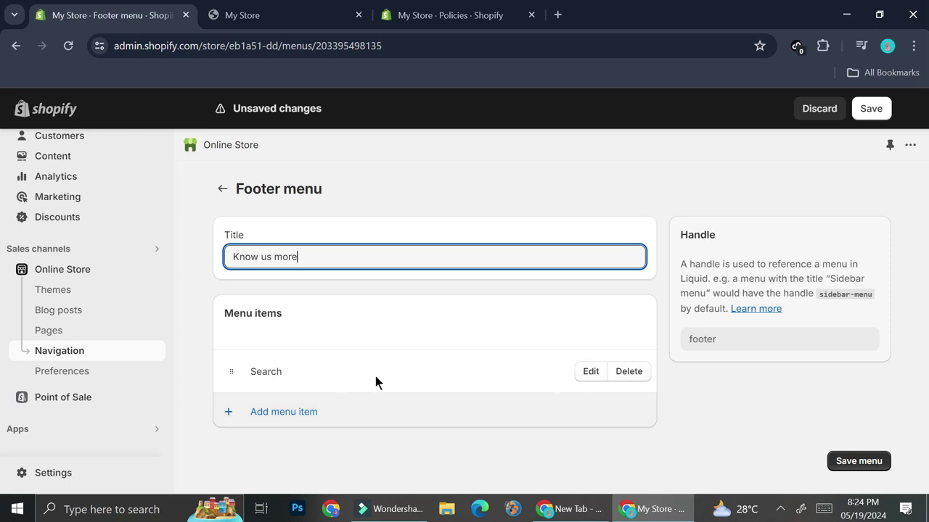
click(627, 373)
click(639, 341)
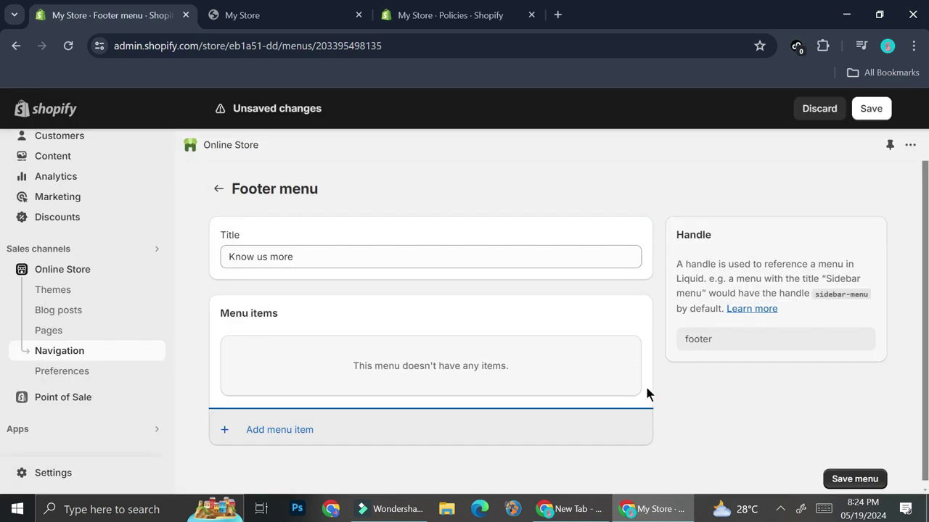
Add a menu item to the footer menu that links to the About Us page.
click(221, 429)
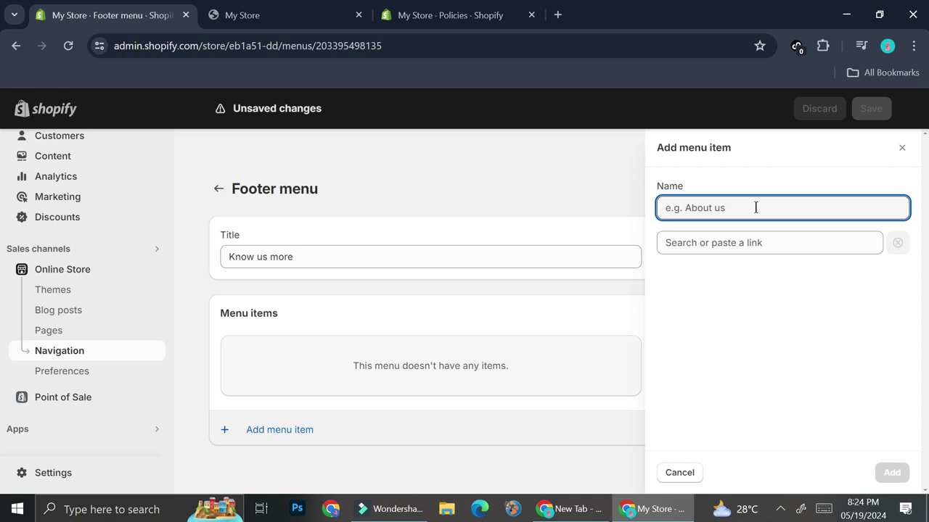
text(a)
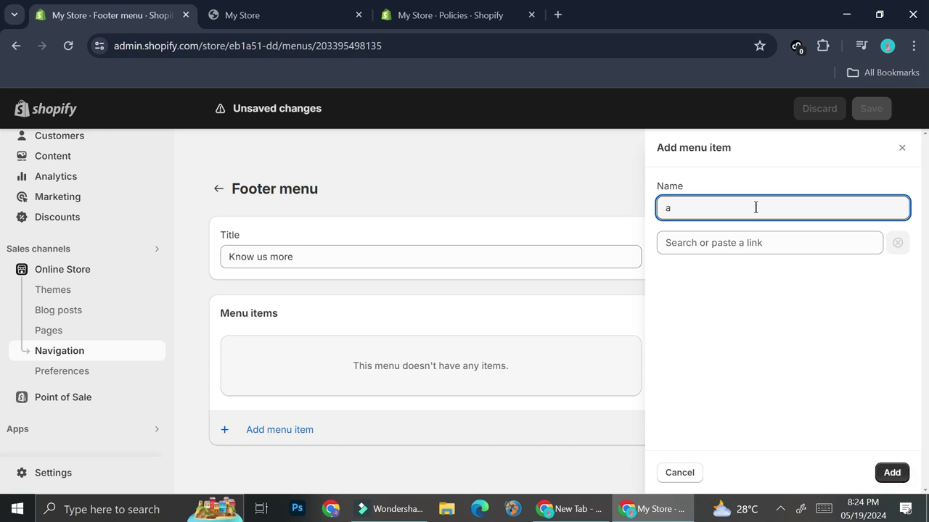
key(BackSpace)
click(726, 245)
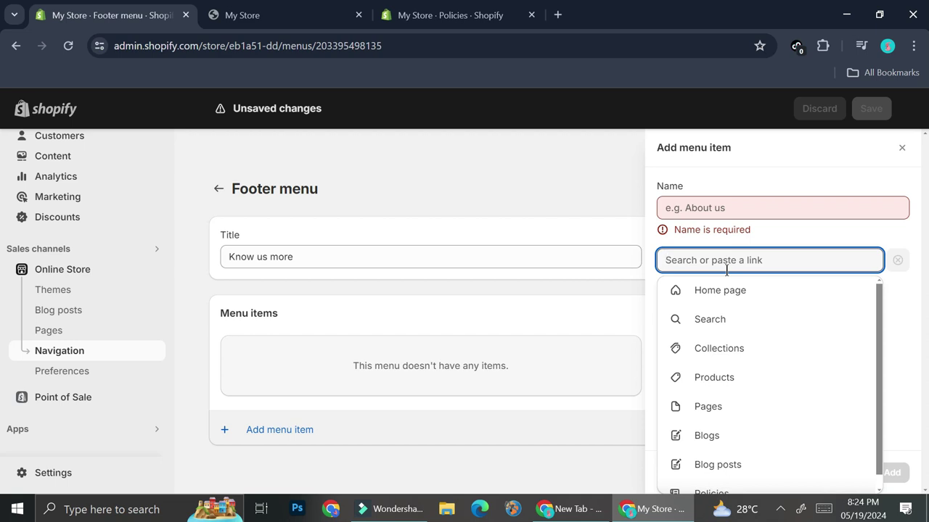
scroll(755, 363, down, 1)
click(721, 395)
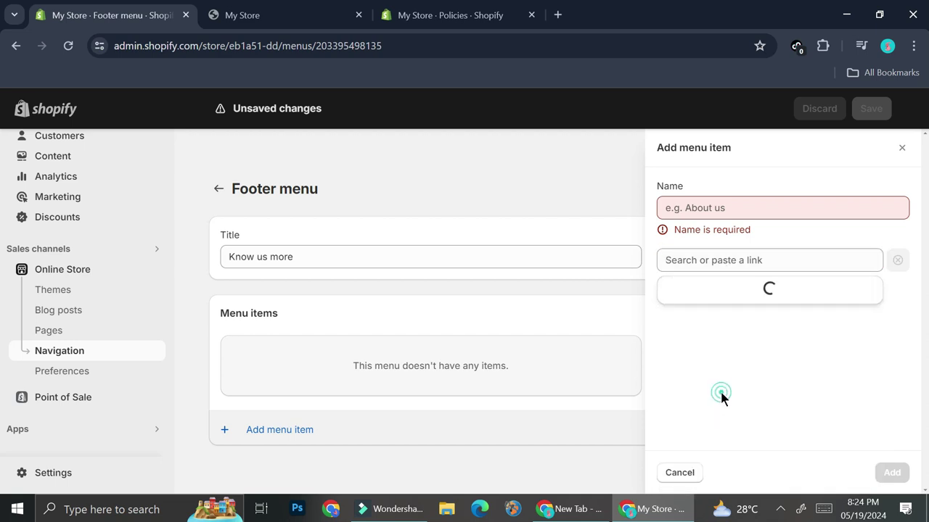
click(741, 320)
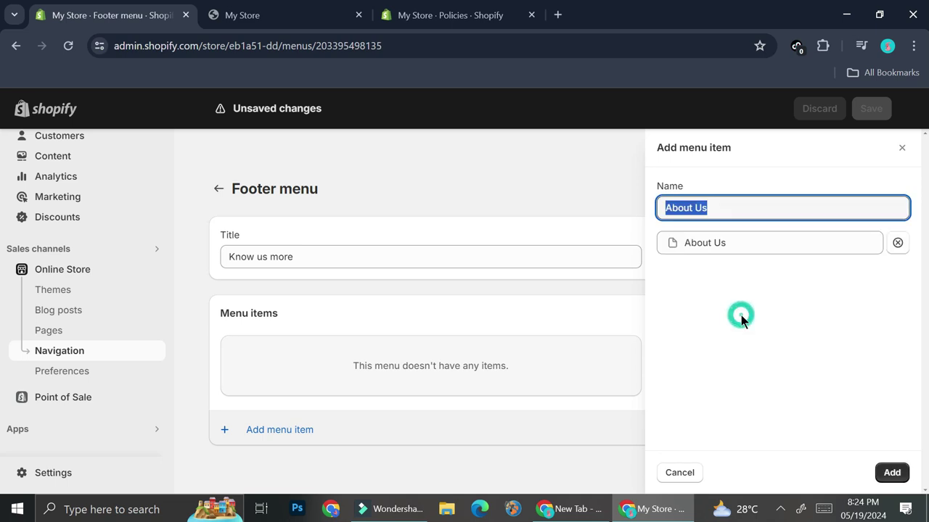
click(894, 473)
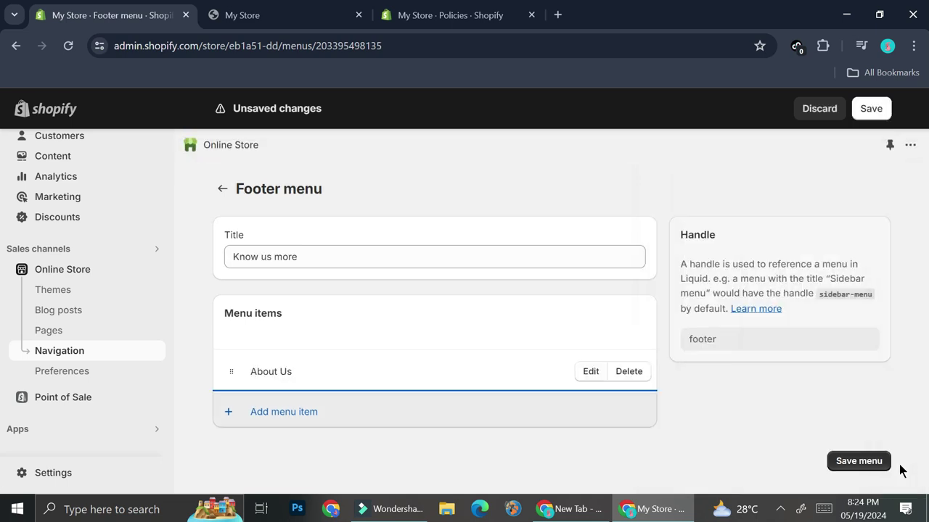
Add a footer menu item that links to the Privacy policy page.
click(247, 412)
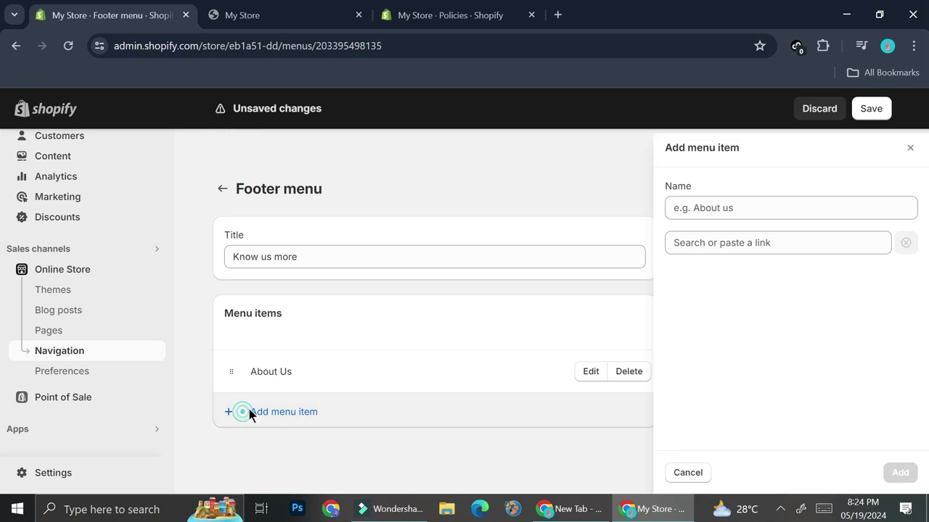
click(754, 242)
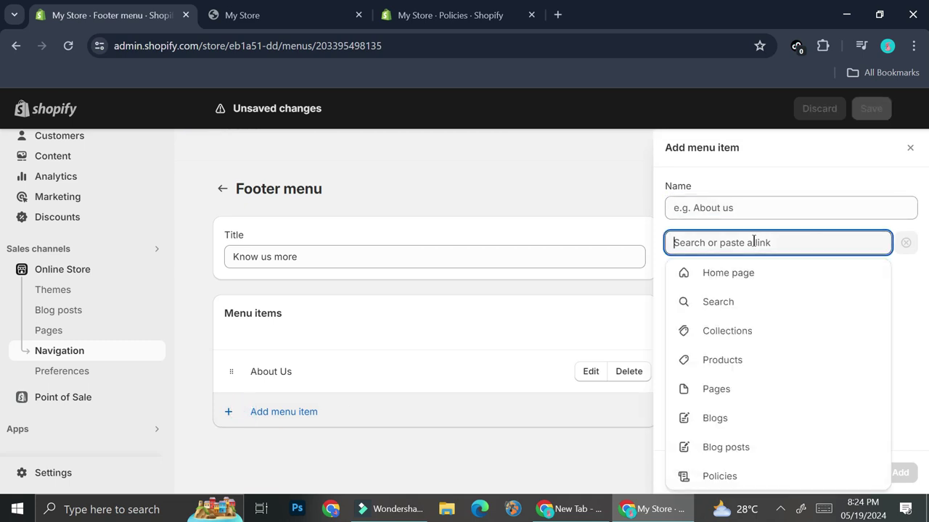
click(721, 386)
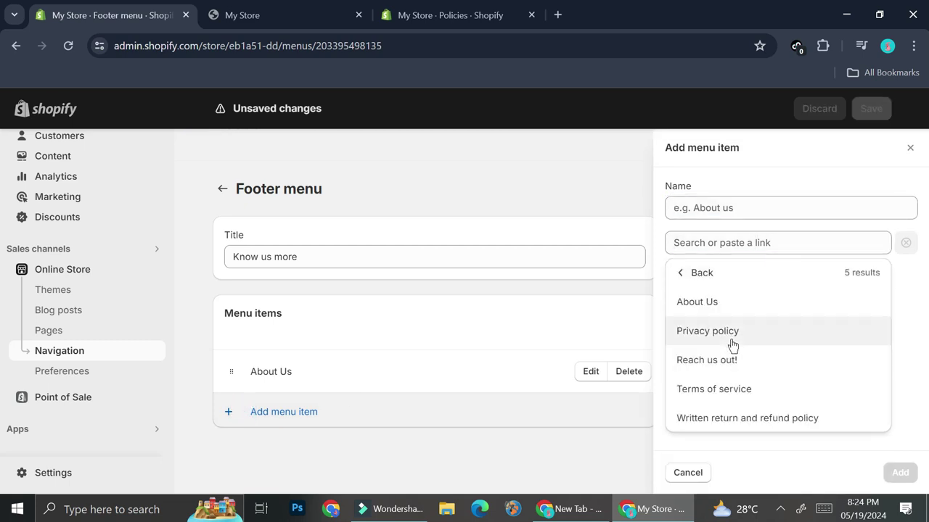
click(731, 341)
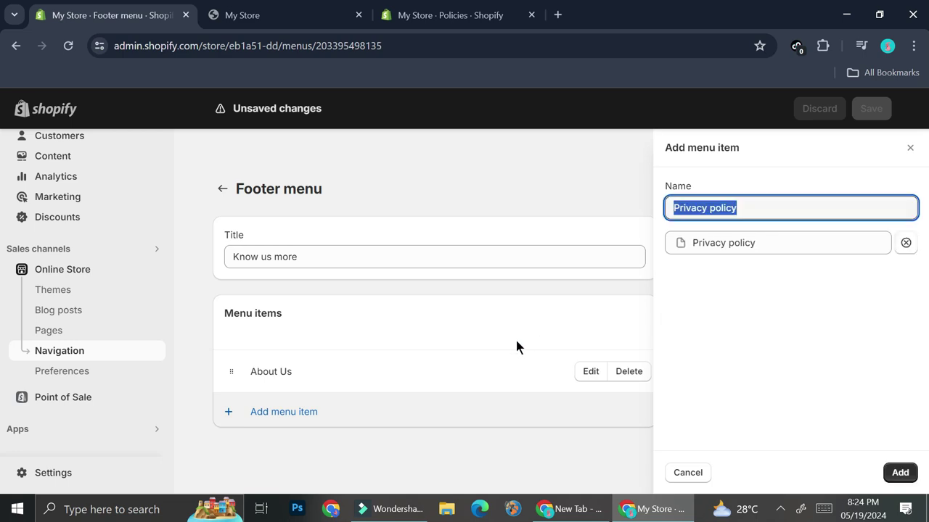
click(900, 473)
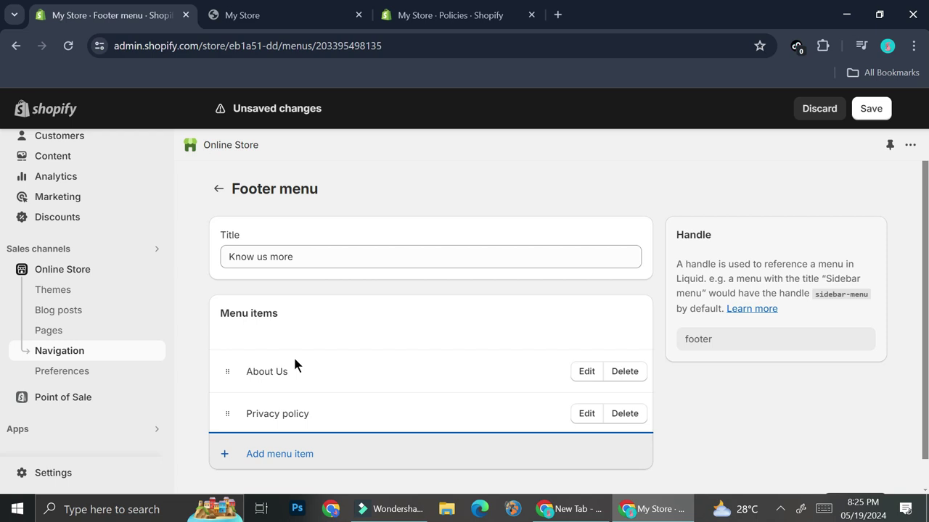
Add a footer menu item that links to the Terms of service page.
click(262, 455)
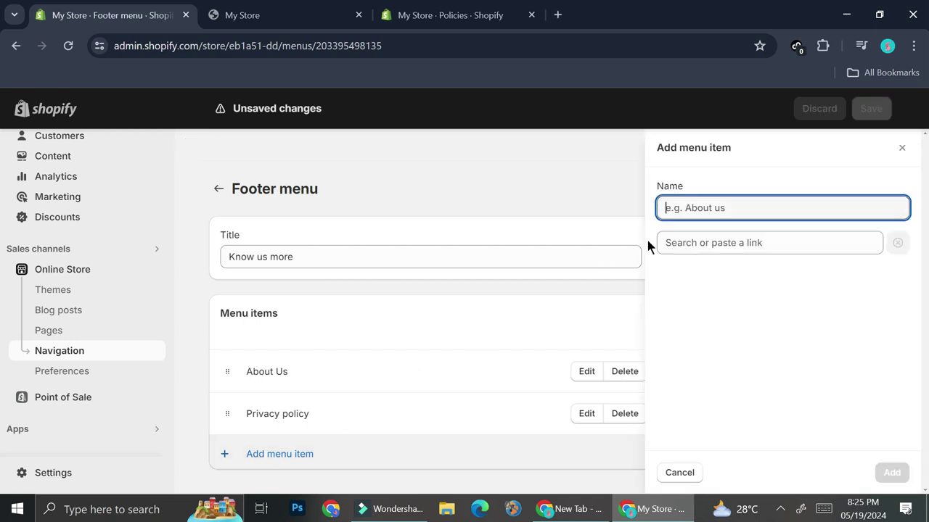
click(708, 242)
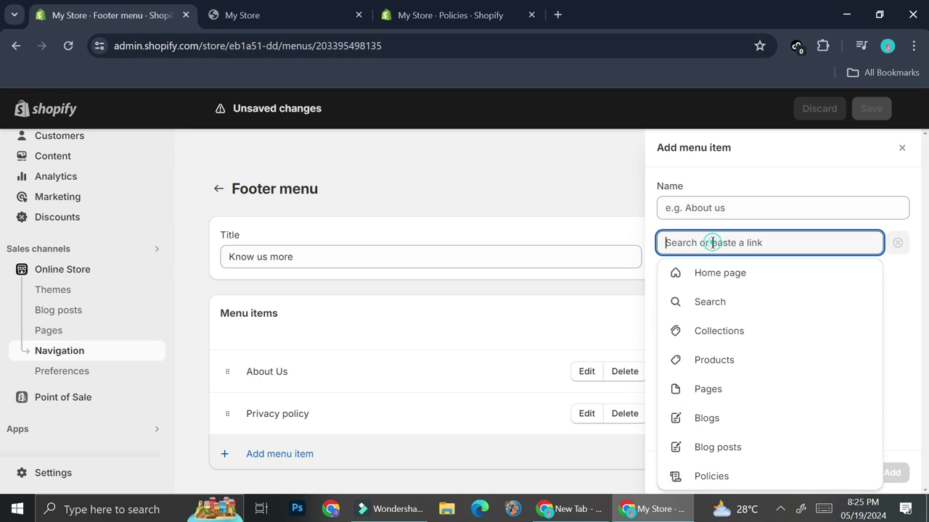
click(700, 366)
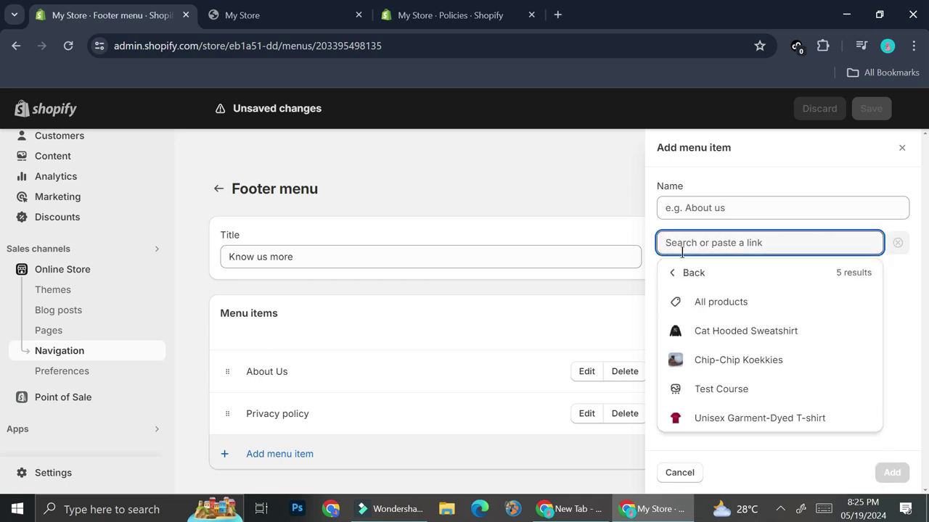
click(725, 273)
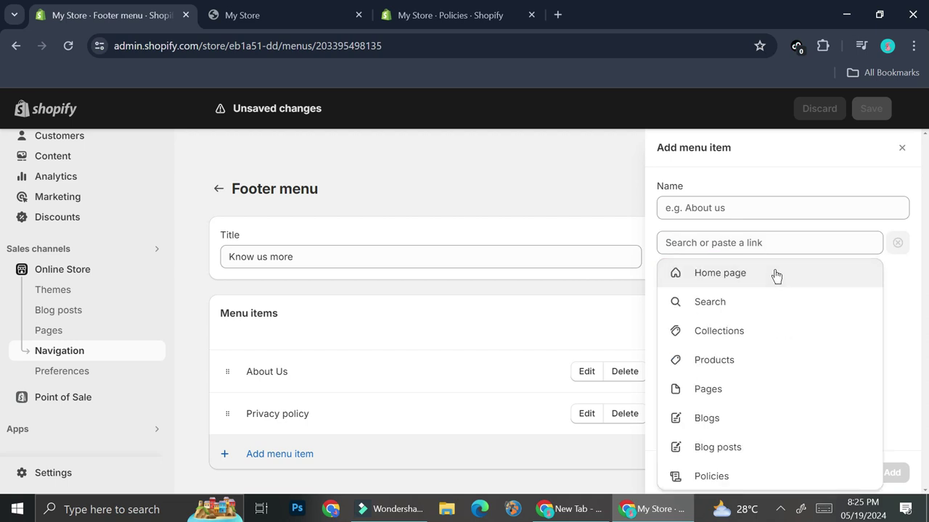
click(718, 383)
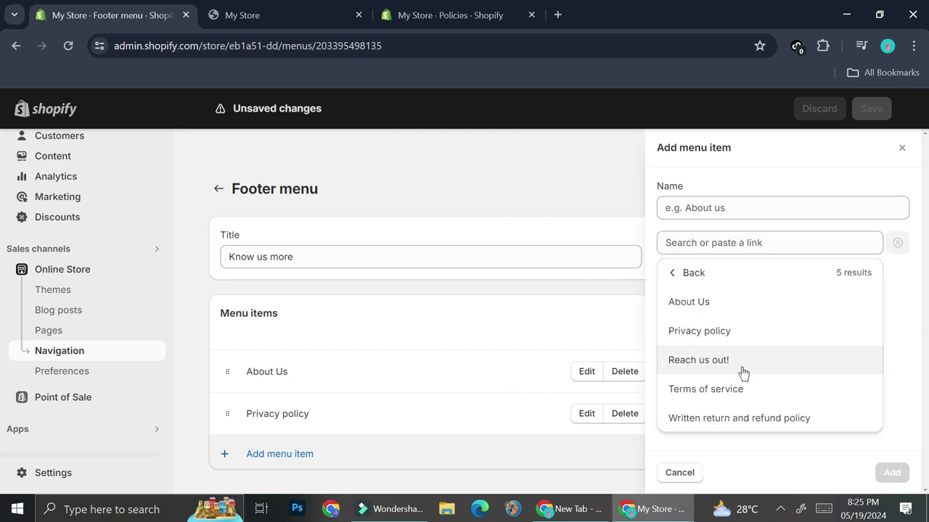
click(746, 392)
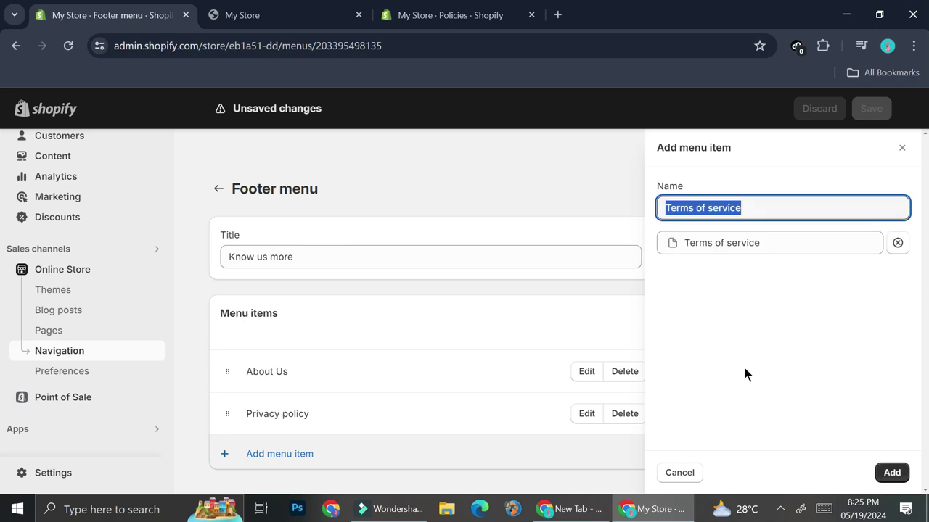
click(894, 475)
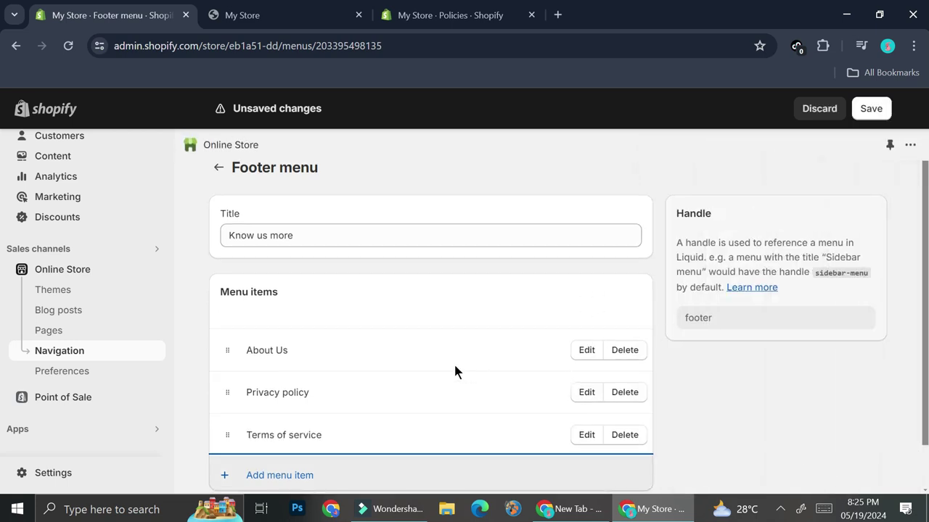
Add a footer menu item named "Return and refund policy" that links to the Written return and refund policy page.
scroll(454, 362, down, 1)
click(258, 415)
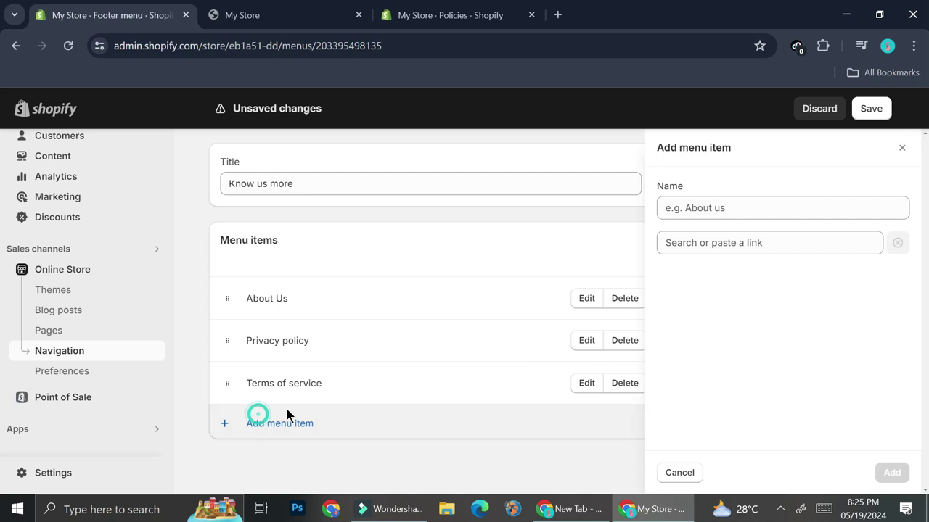
click(751, 243)
click(708, 385)
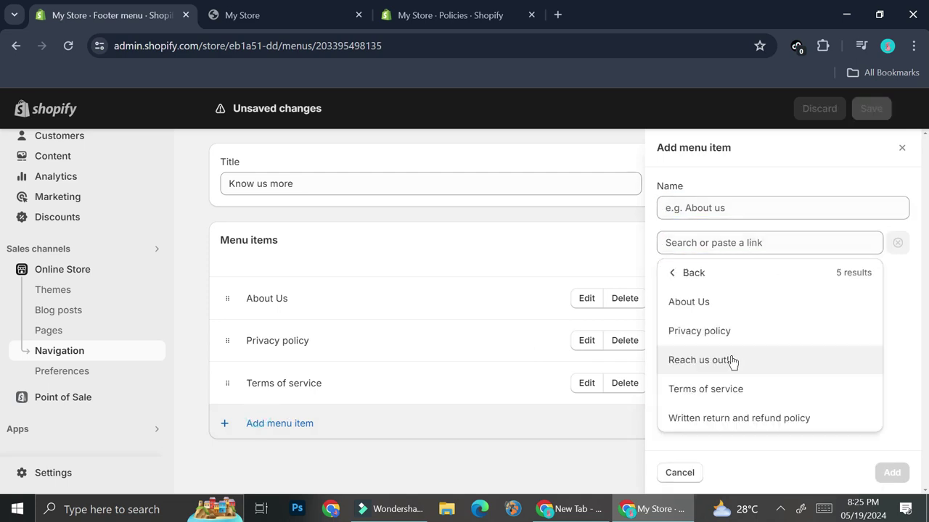
click(730, 412)
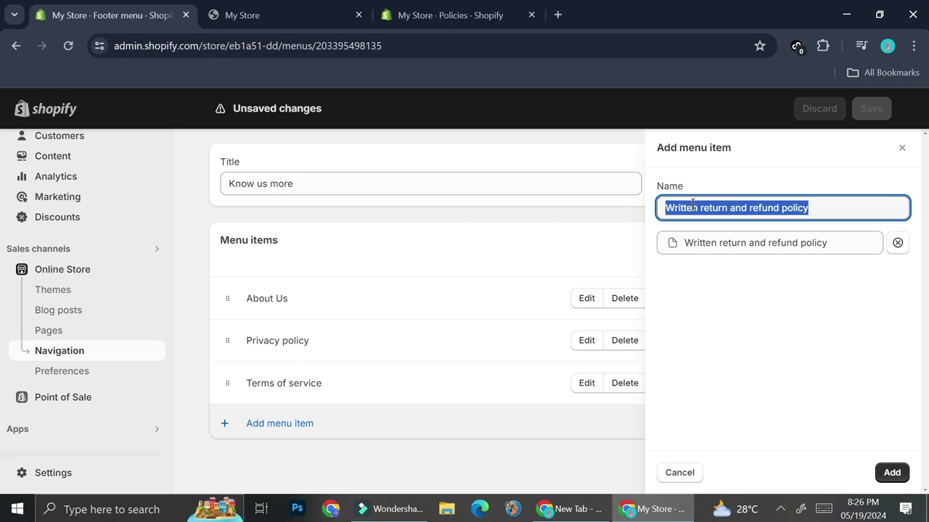
drag(706, 207, 660, 209)
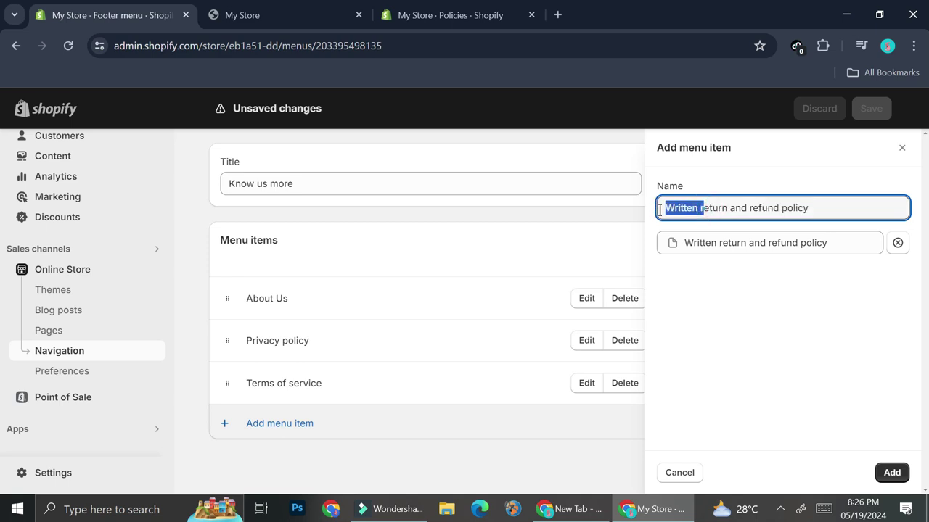
text(R)
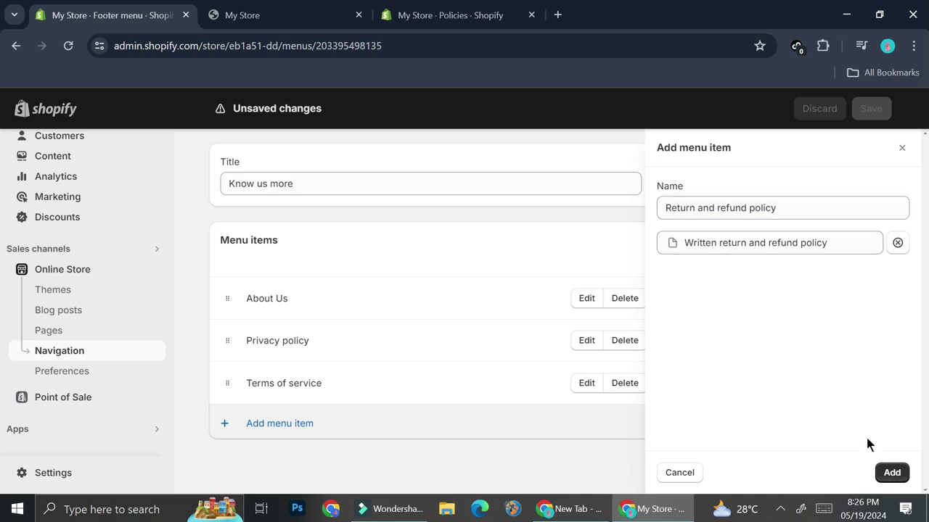
click(892, 472)
Add a footer menu item that links to the "Reach us out!" page.
click(257, 466)
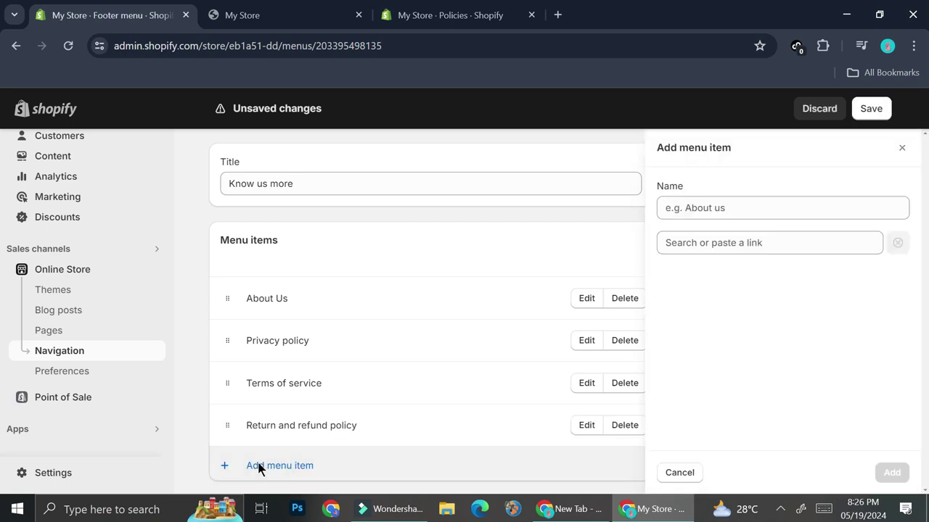
click(727, 242)
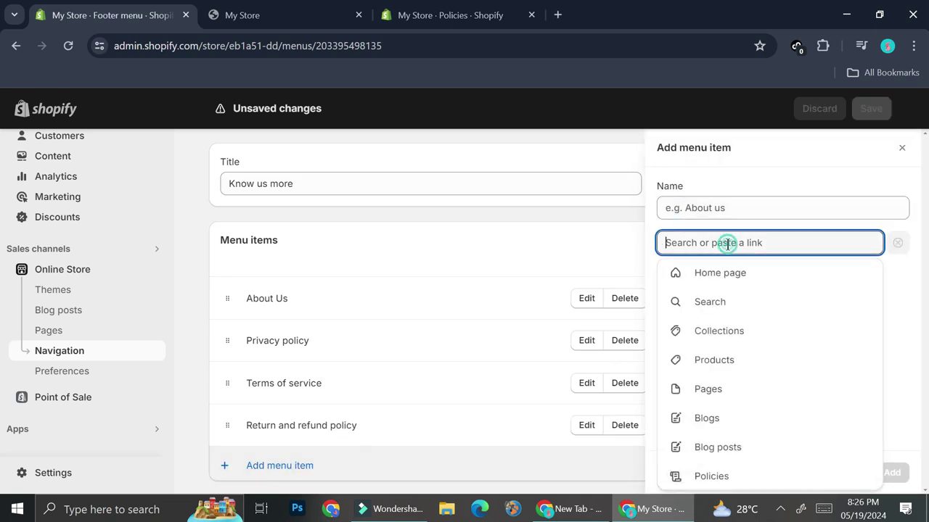
click(728, 382)
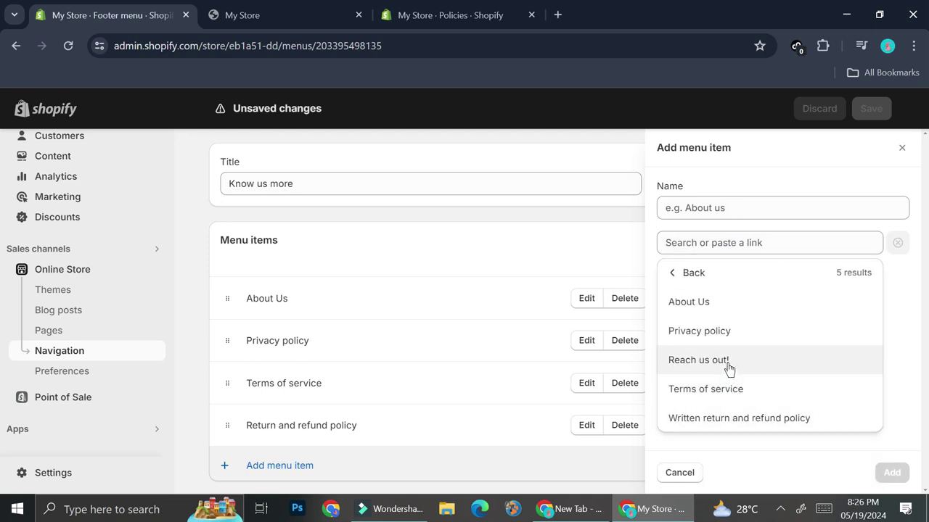
click(708, 361)
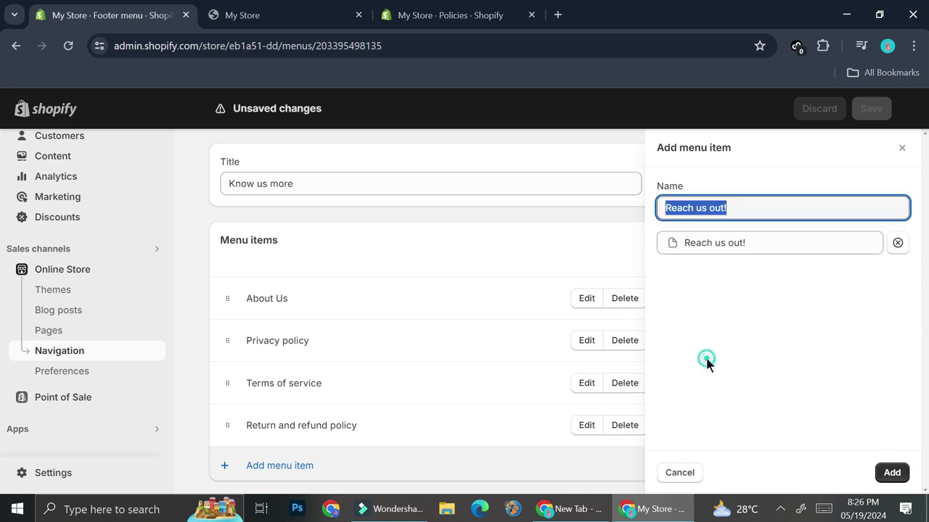
click(891, 473)
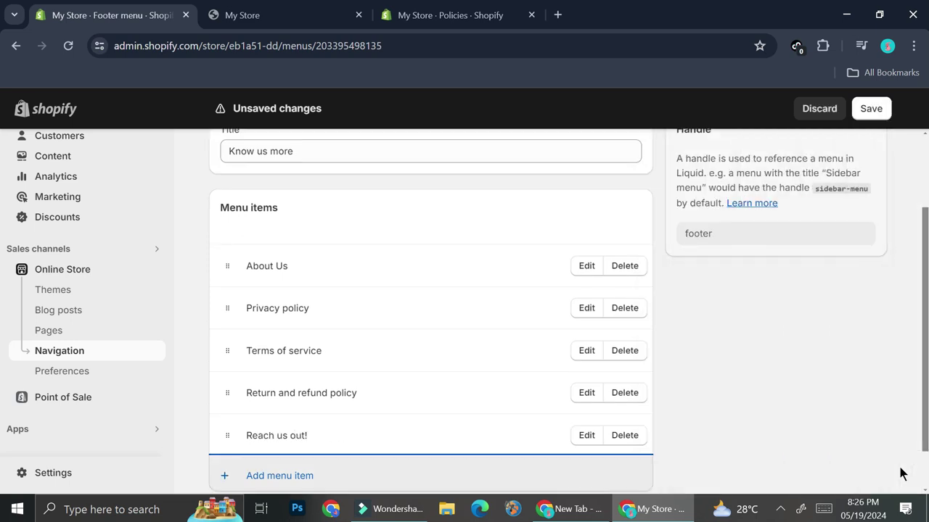
Save the footer menu and return to the store's list of menus.
scroll(561, 301, up, 3)
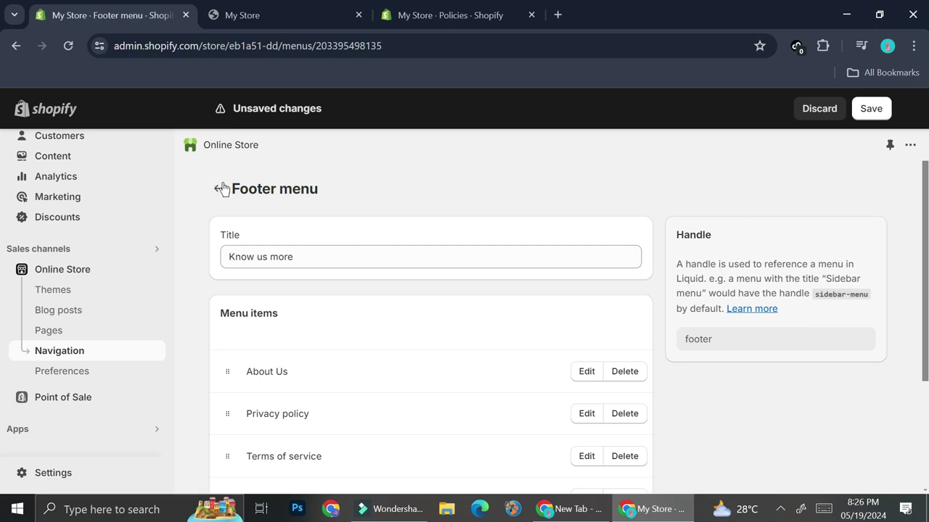
scroll(539, 217, down, 2)
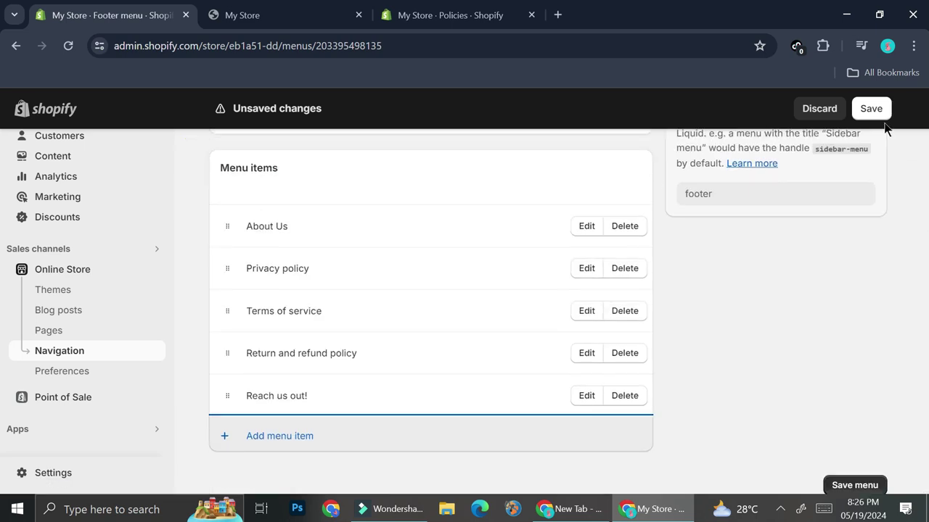
click(853, 484)
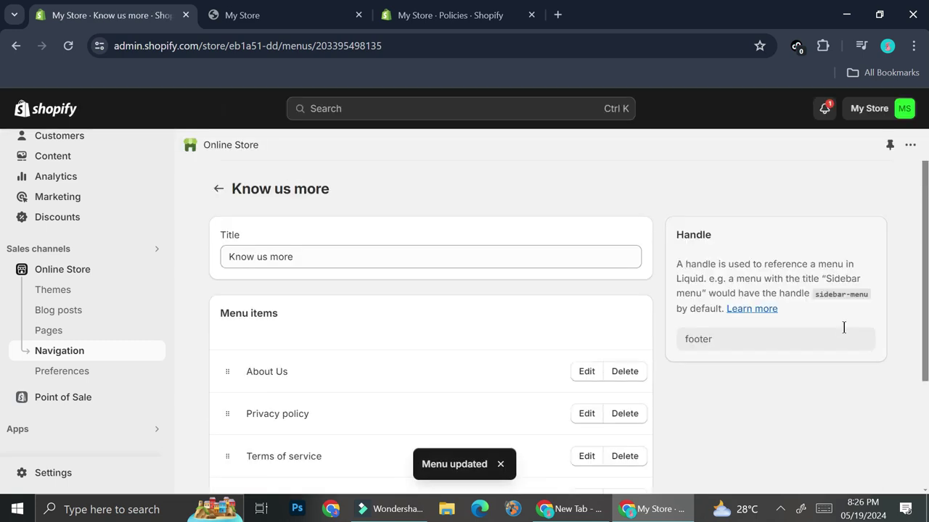
click(218, 188)
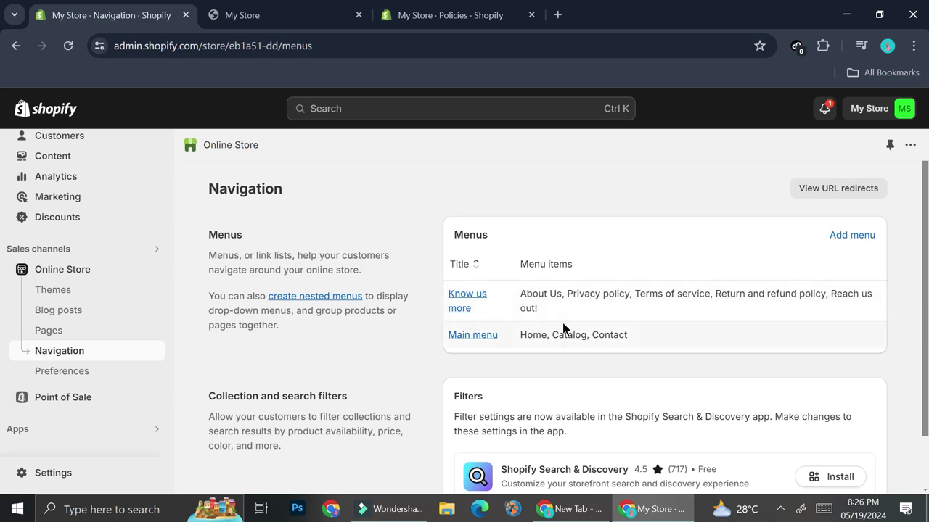
Reload the live storefront and examine its header and footer for the new menu links.
click(226, 5)
click(68, 46)
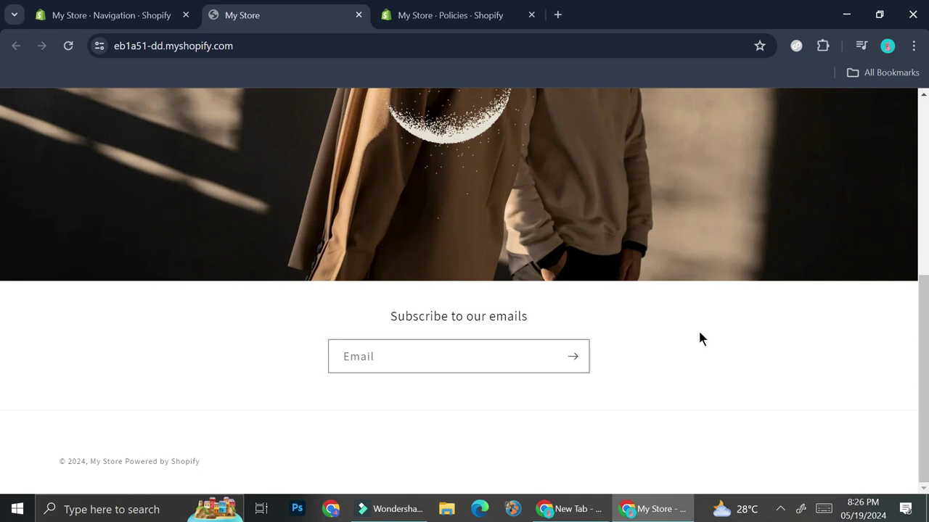
scroll(700, 338, up, 2)
scroll(701, 335, up, 2)
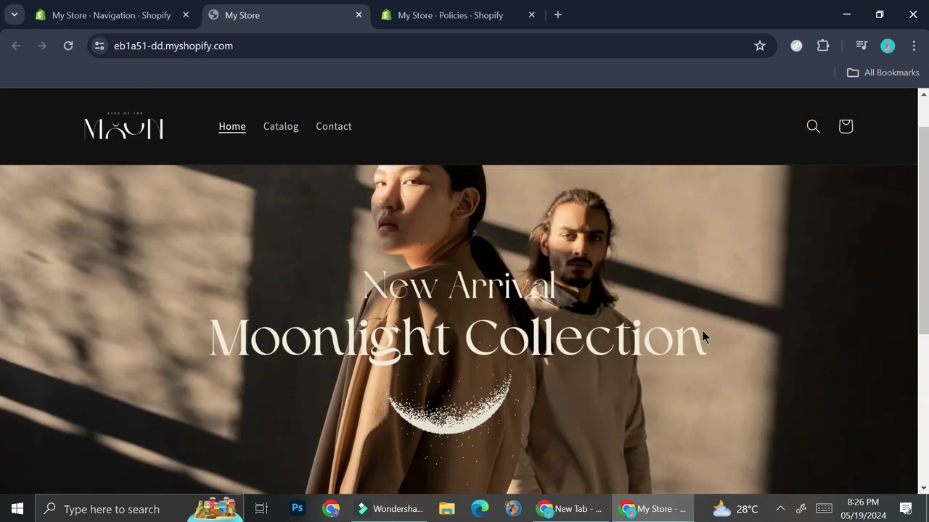
scroll(702, 330, down, 4)
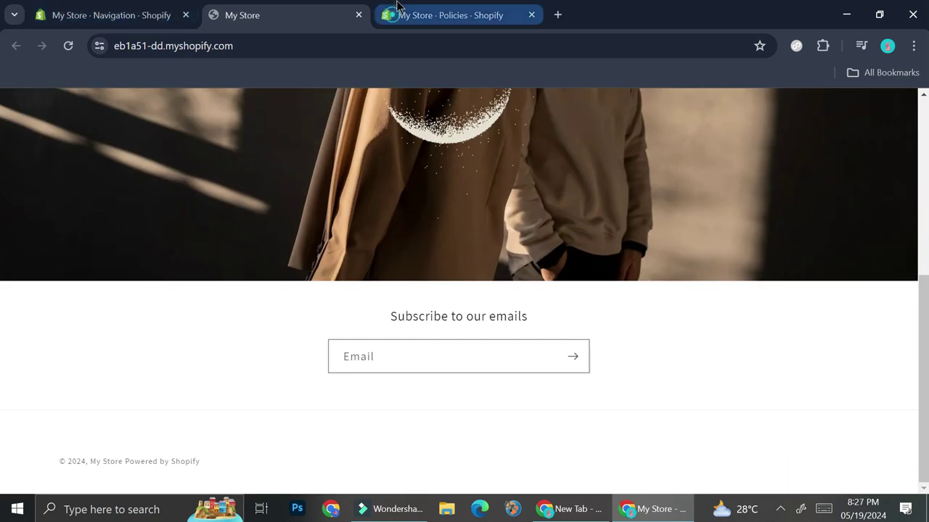
Close the store's Policies page without saving its pending changes.
click(520, 15)
click(531, 15)
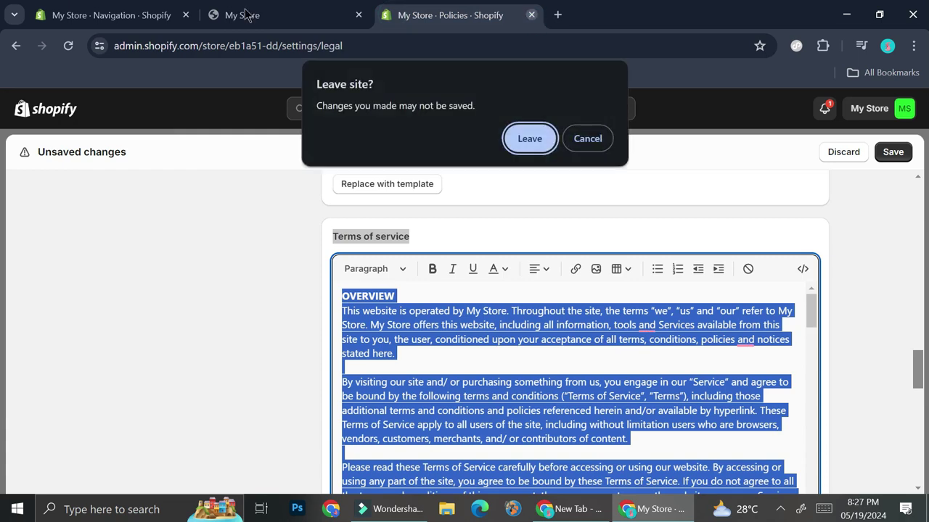
click(538, 145)
Go to the store's themes in the admin and open the Dawn theme's customization editor in a new browser tab.
click(122, 13)
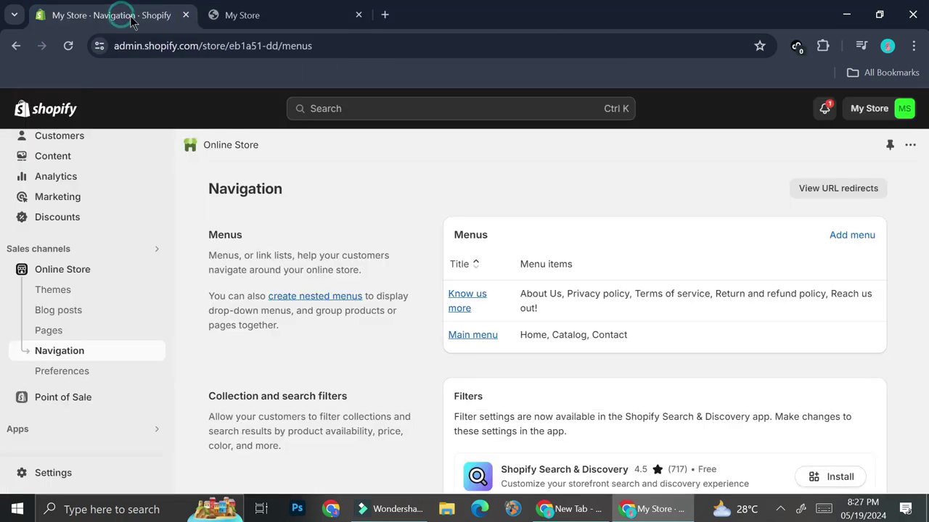
click(64, 271)
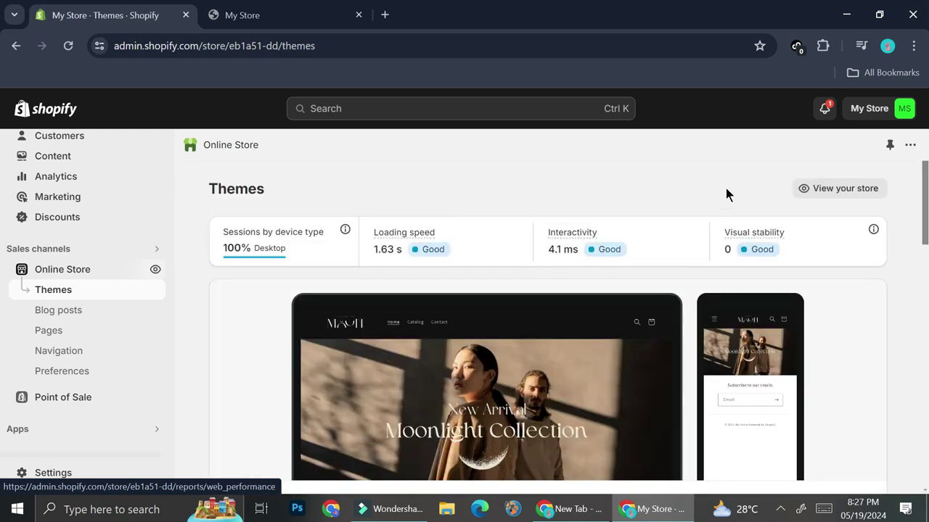
scroll(861, 230, down, 3)
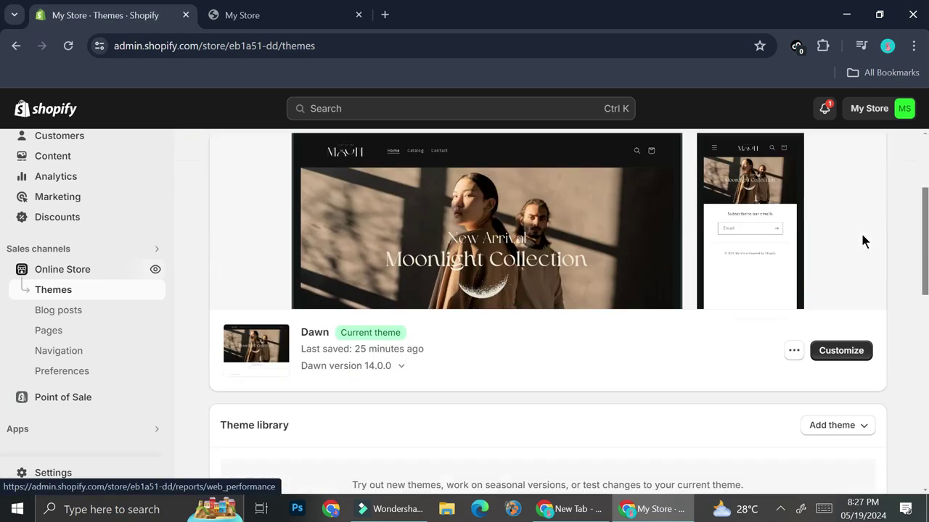
right_click(838, 307)
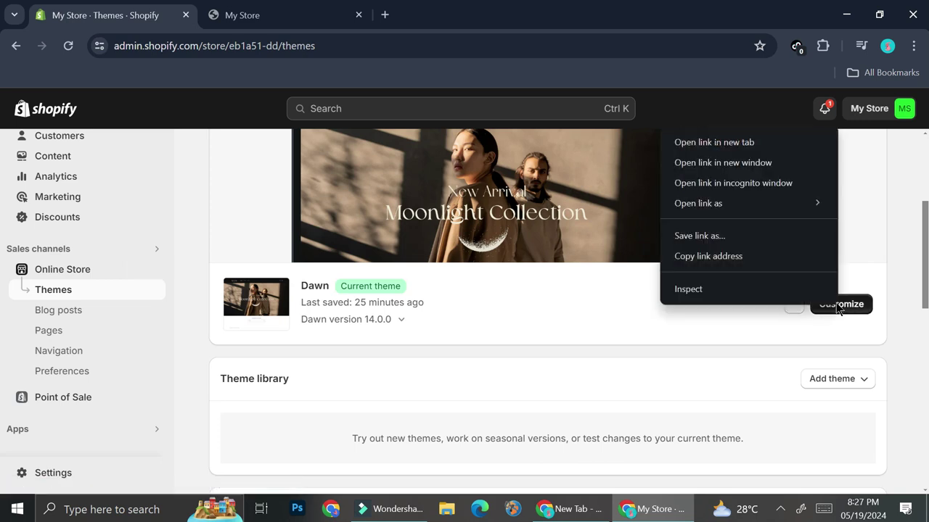
click(714, 143)
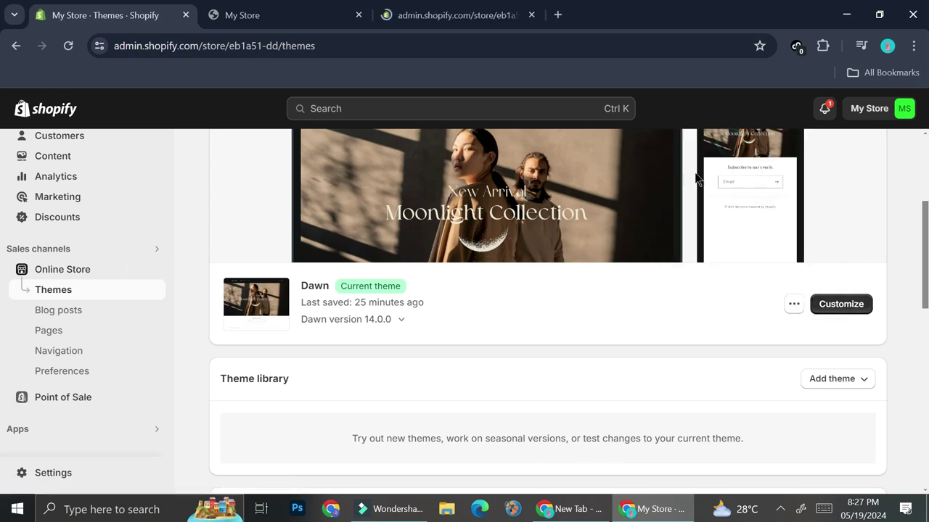
Add a Menu block to the footer section in the Dawn theme's customization editor.
click(450, 14)
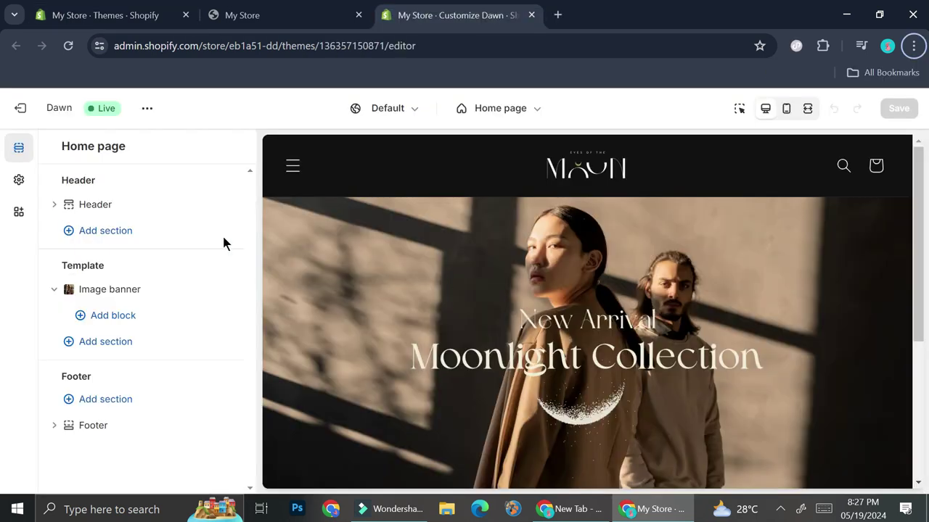
click(89, 427)
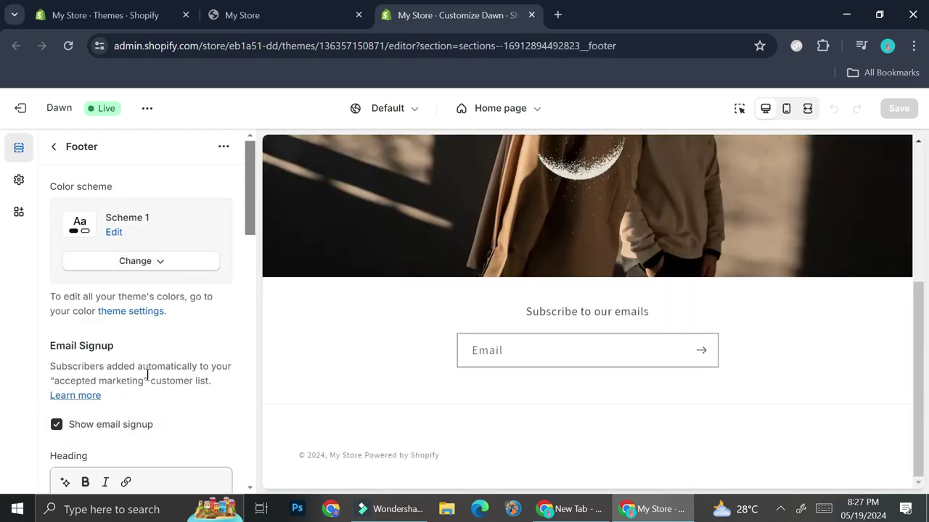
scroll(147, 376, down, 6)
scroll(170, 320, up, 6)
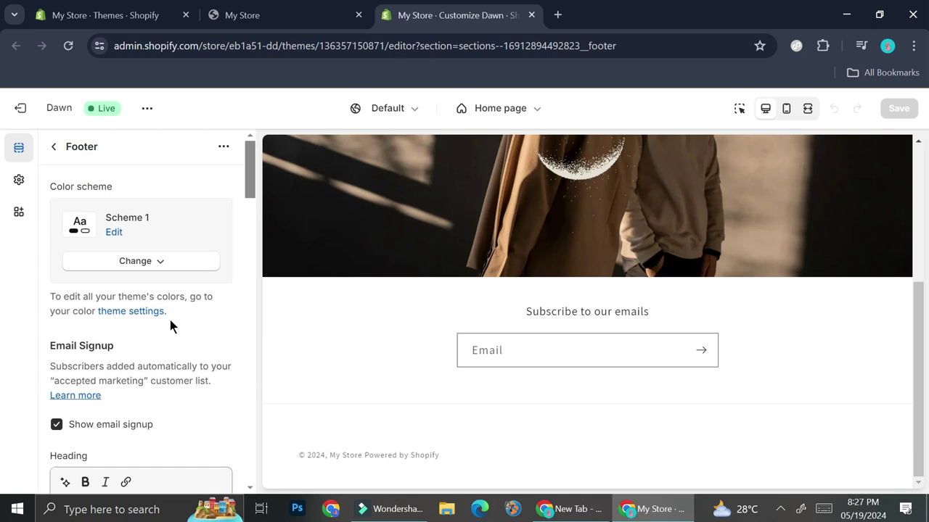
click(55, 147)
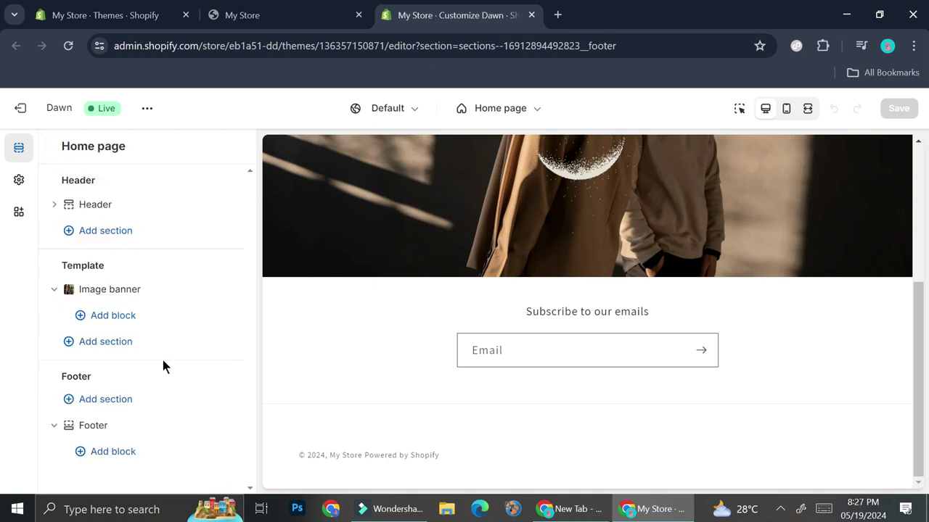
click(81, 456)
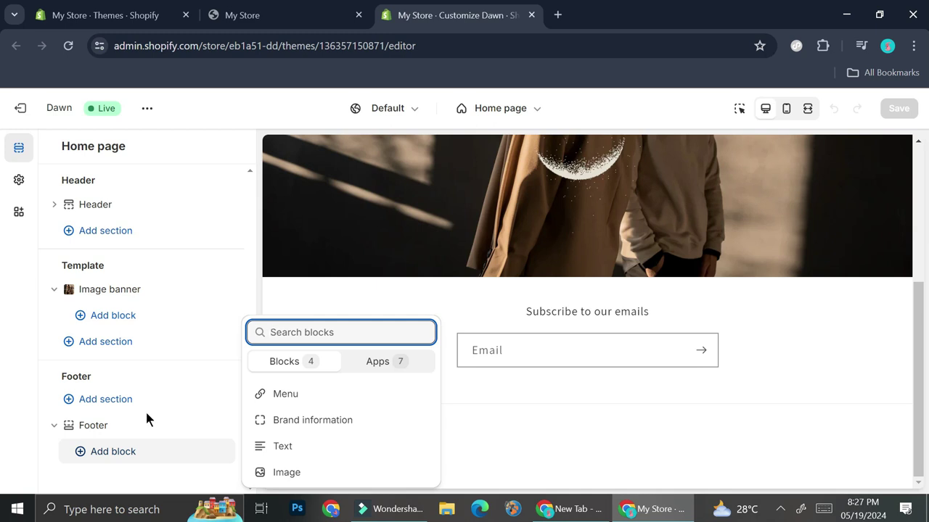
click(282, 394)
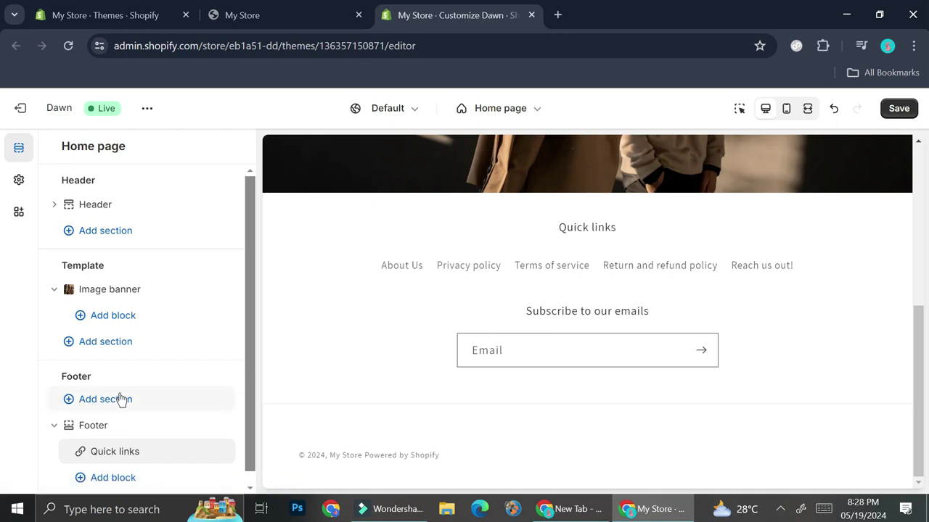
Change the footer menu block's heading to "Know us more".
scroll(121, 395, down, 1)
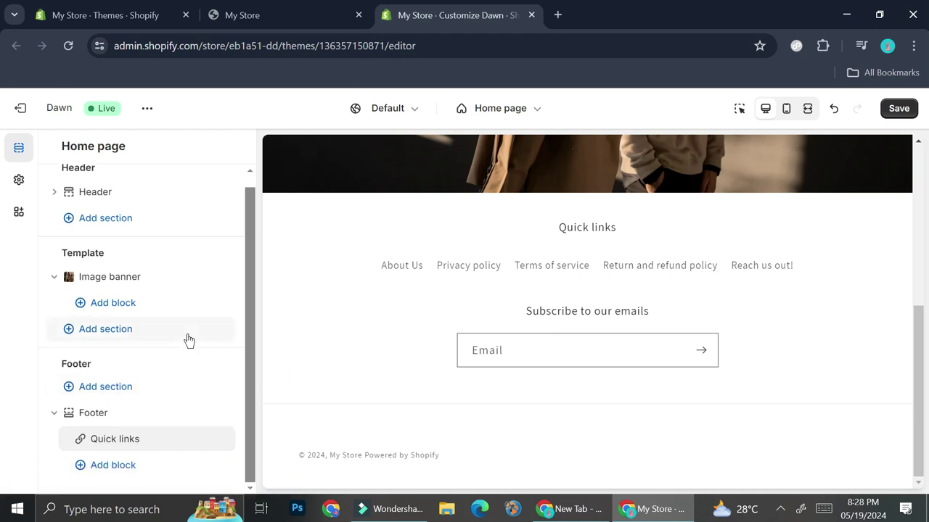
mouse_move(133, 441)
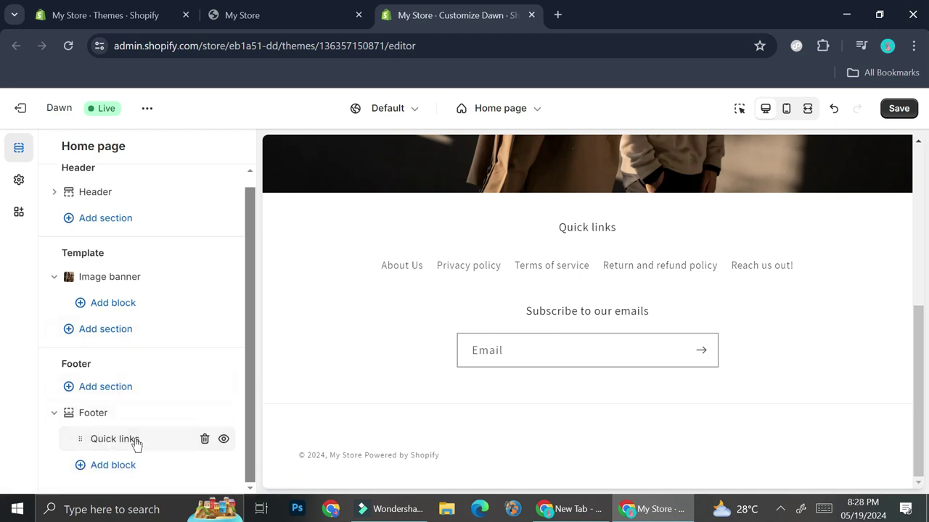
click(120, 441)
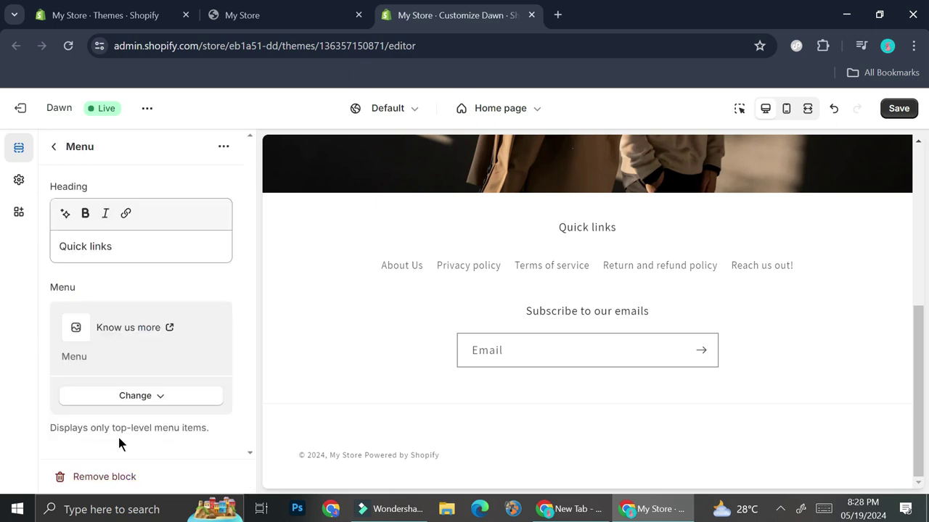
drag(148, 247, 1, 269)
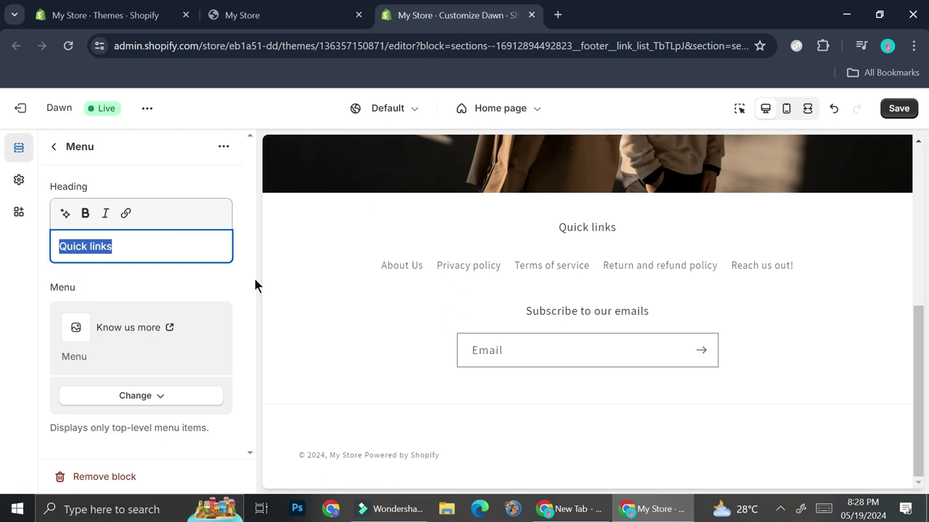
key(BackSpace)
text(Know us )
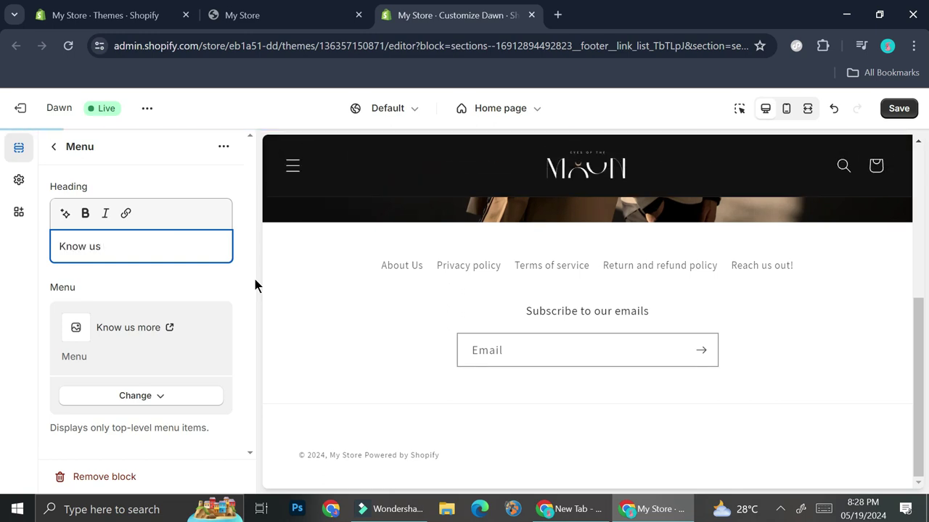
text(more)
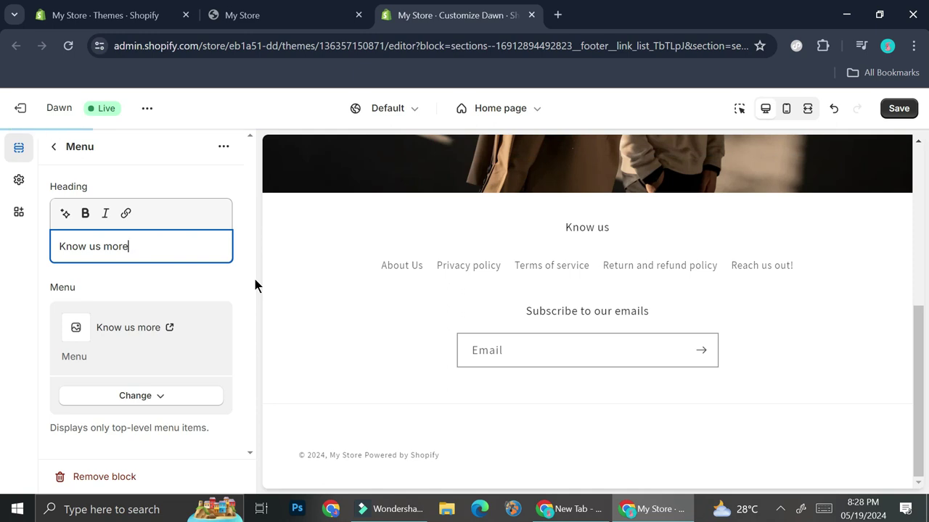
Replace the footer menu block's heading with "Get to know us!" and return to the home page's section list.
drag(130, 247, 5, 246)
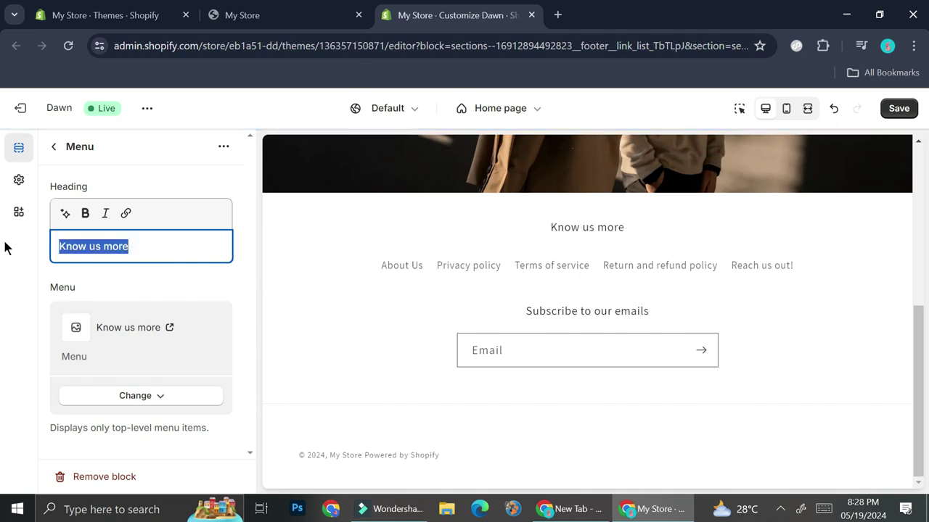
text(Get to kno)
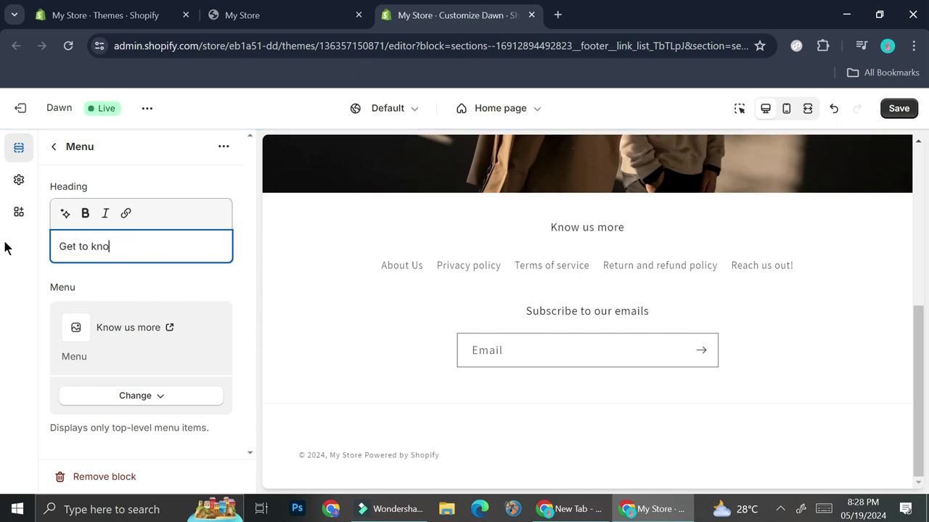
text(w us!)
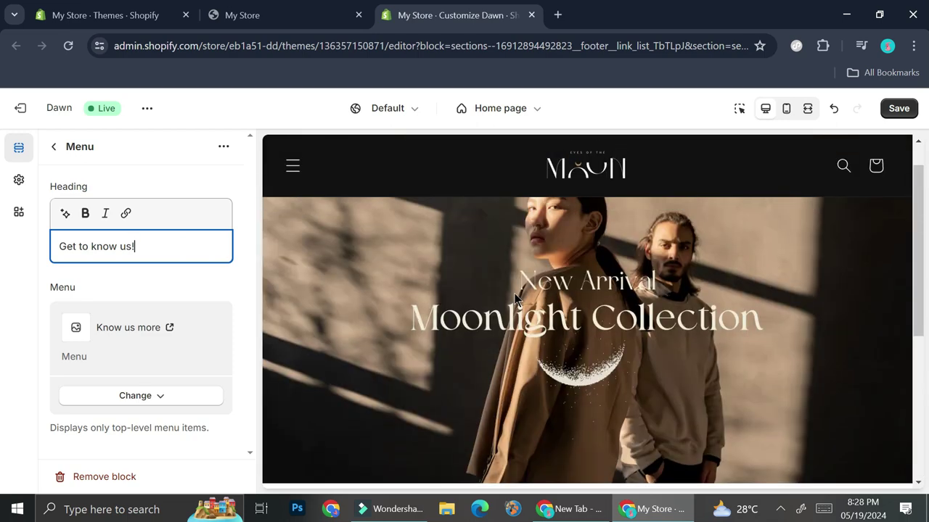
scroll(554, 264, up, 2)
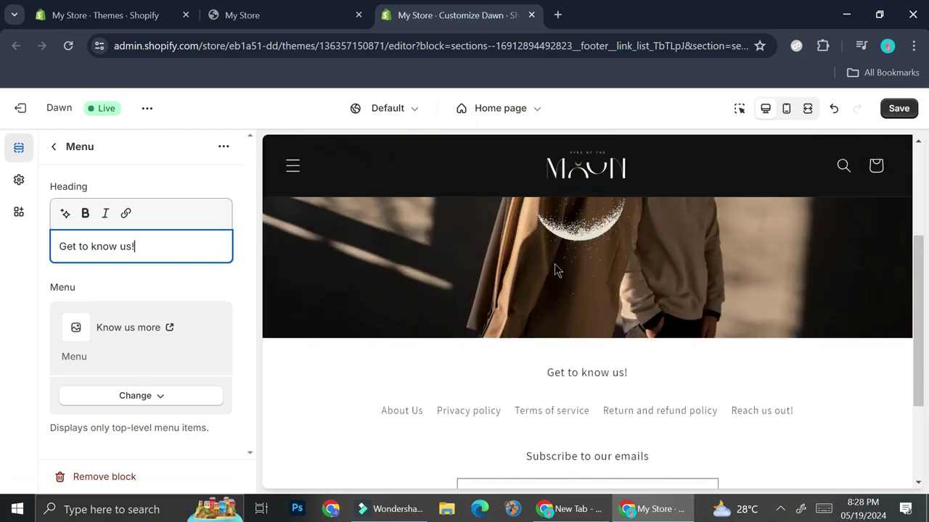
scroll(551, 264, up, 2)
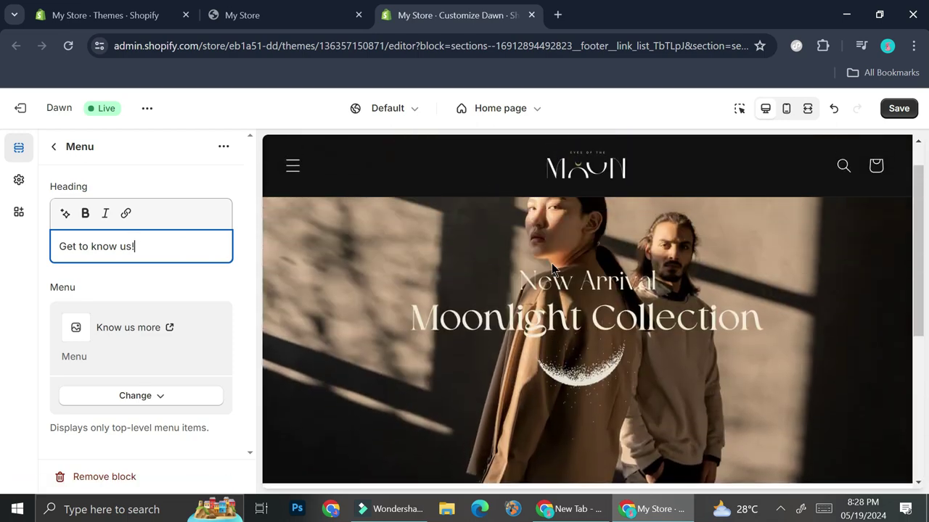
key(Escape)
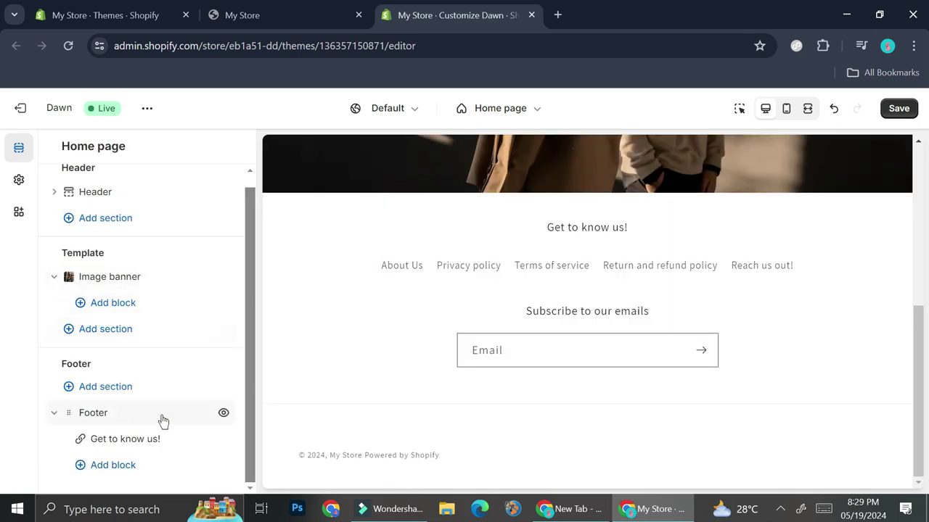
Review the menu choices of the footer's "Get to know us!" block and return to the section list.
click(126, 442)
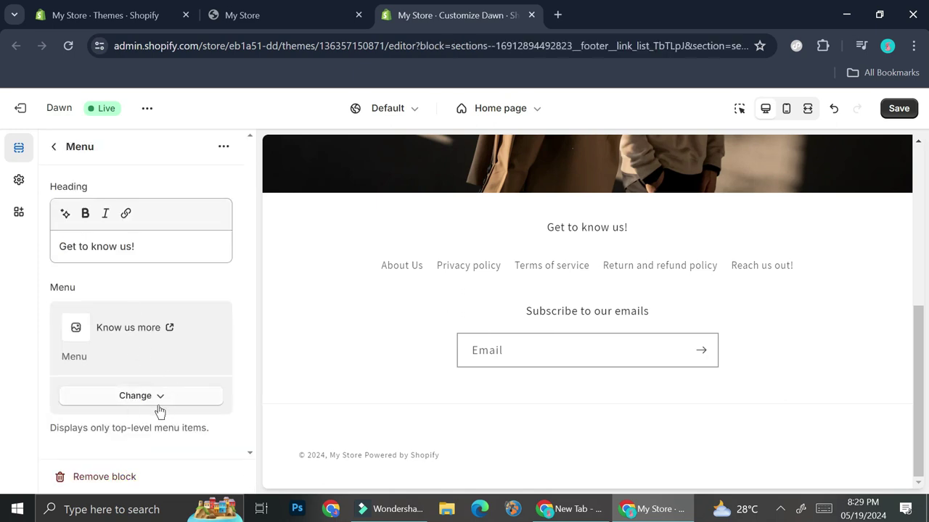
click(135, 403)
click(141, 187)
click(54, 147)
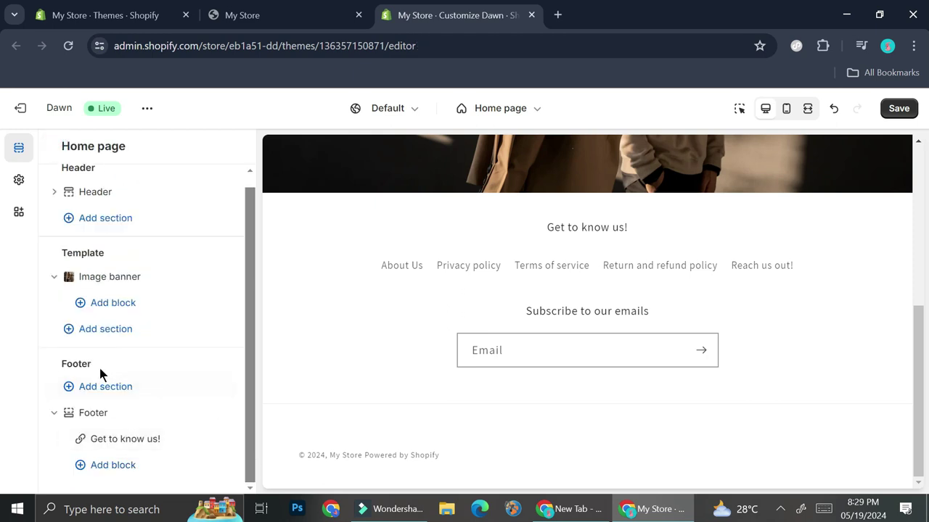
Try Scheme 3 as the footer's color scheme and settle on Scheme 4.
click(93, 413)
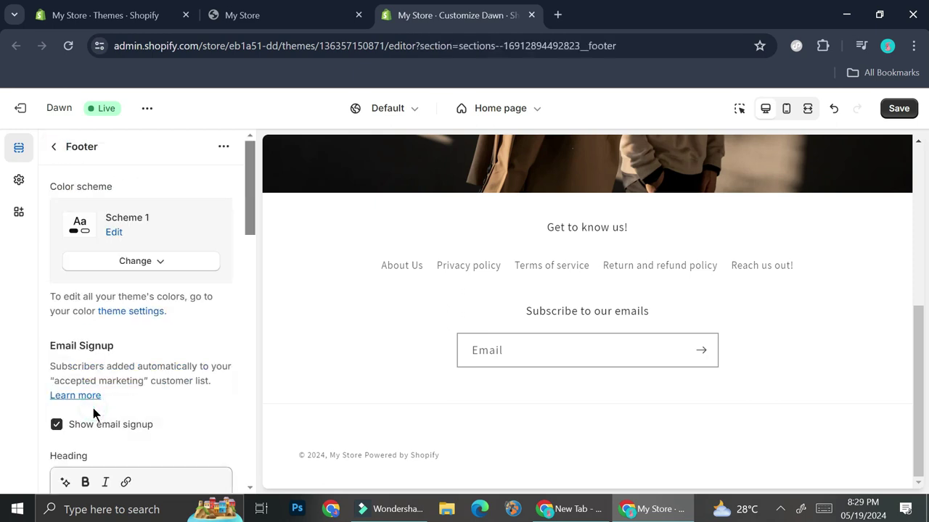
click(149, 261)
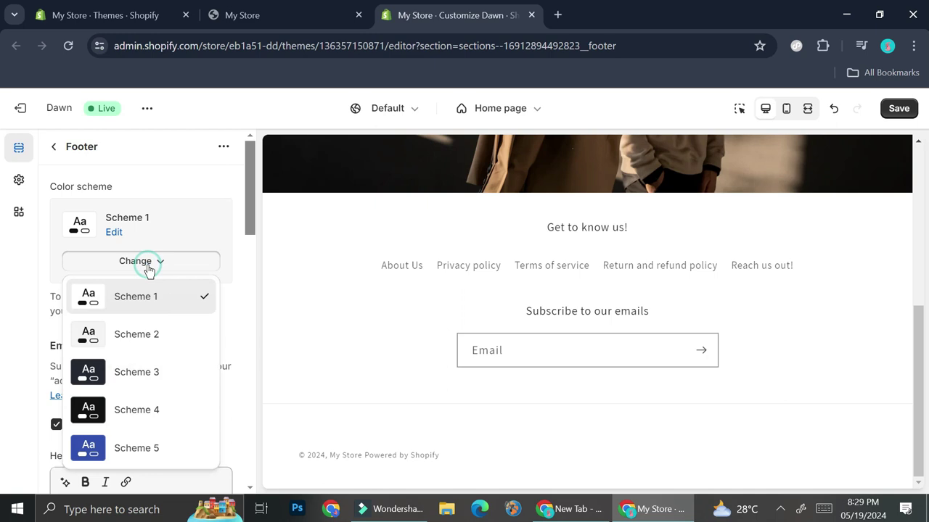
click(122, 373)
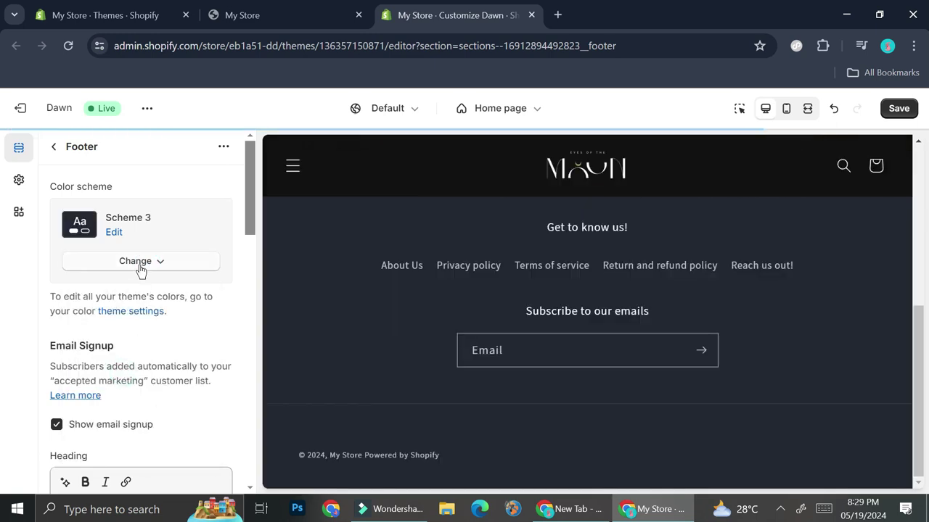
click(141, 265)
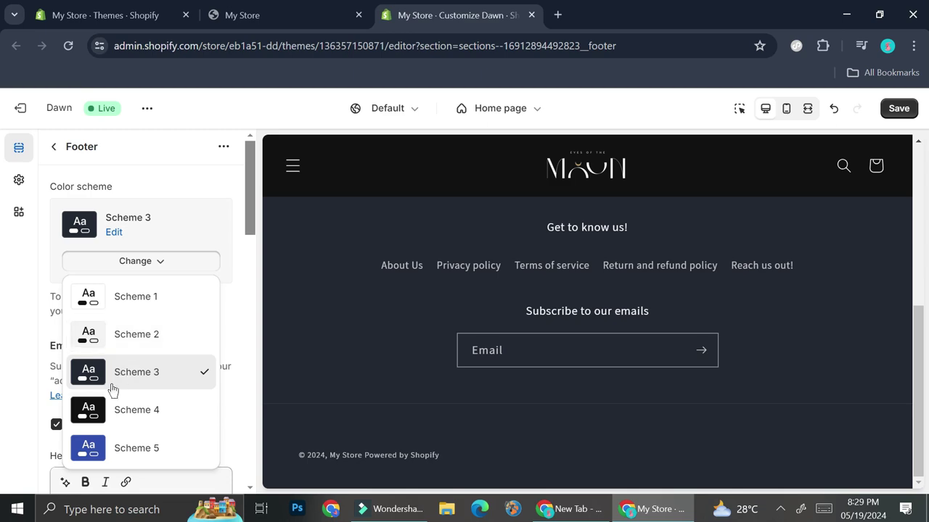
click(120, 410)
Examine how the recolored footer and its menu links look with the rest of the home page preview.
scroll(632, 338, up, 3)
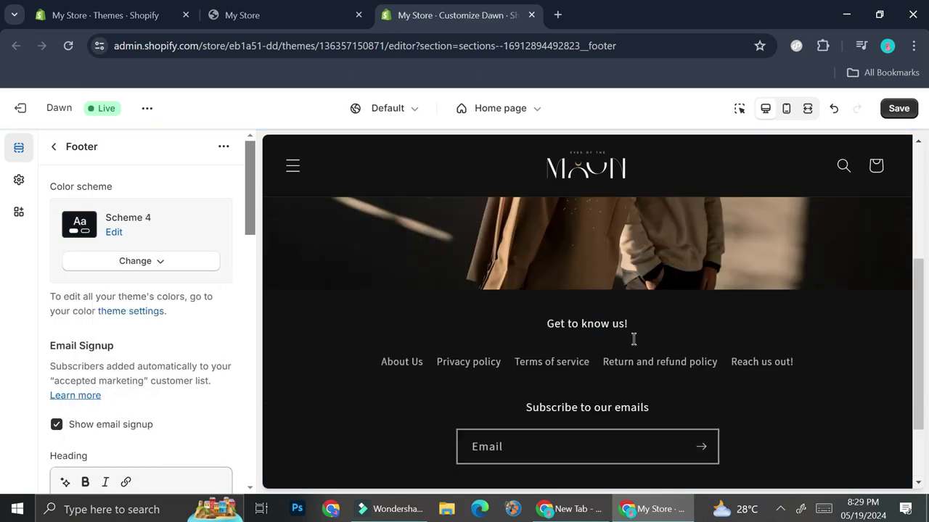
scroll(616, 356, down, 2)
scroll(632, 407, down, 1)
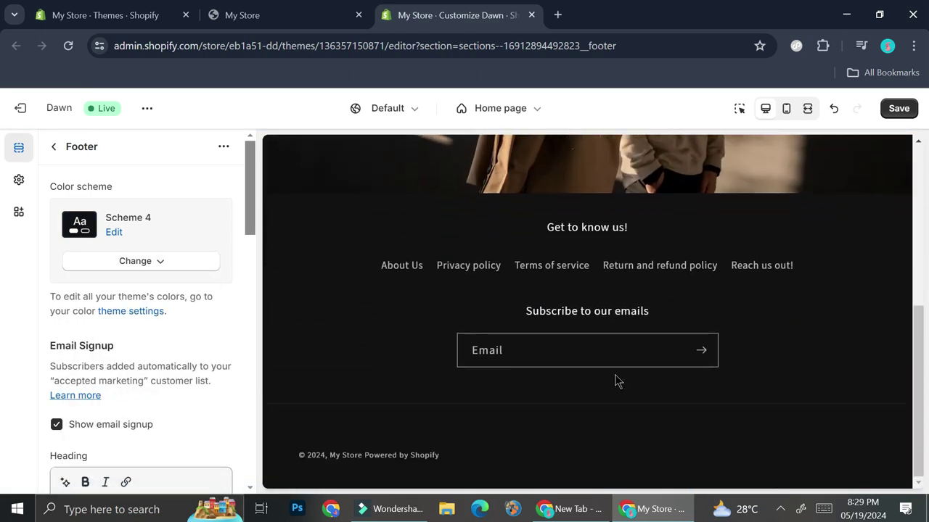
scroll(614, 380, up, 4)
scroll(620, 218, down, 5)
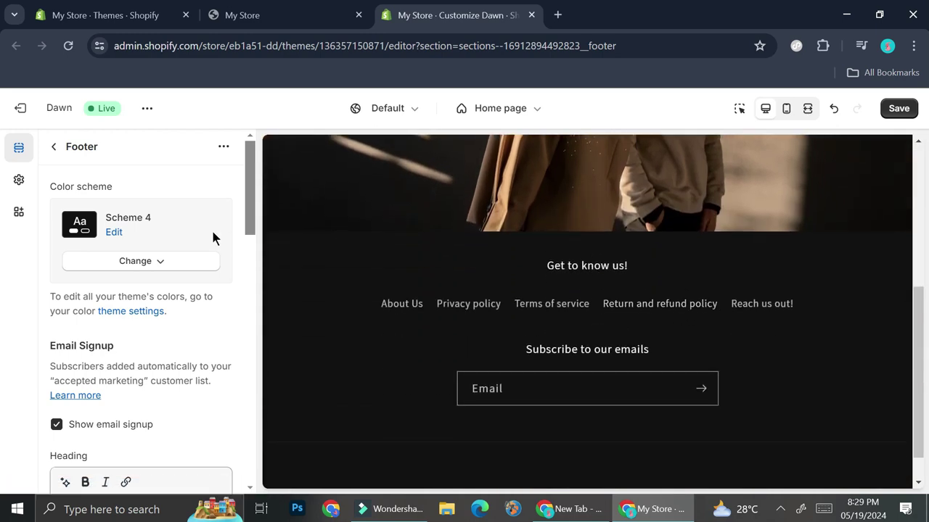
click(51, 146)
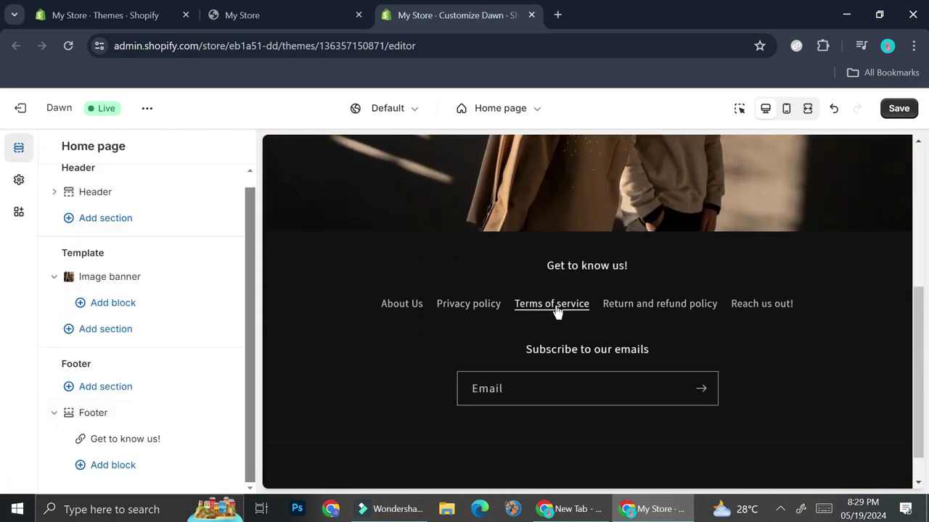
scroll(551, 303, up, 5)
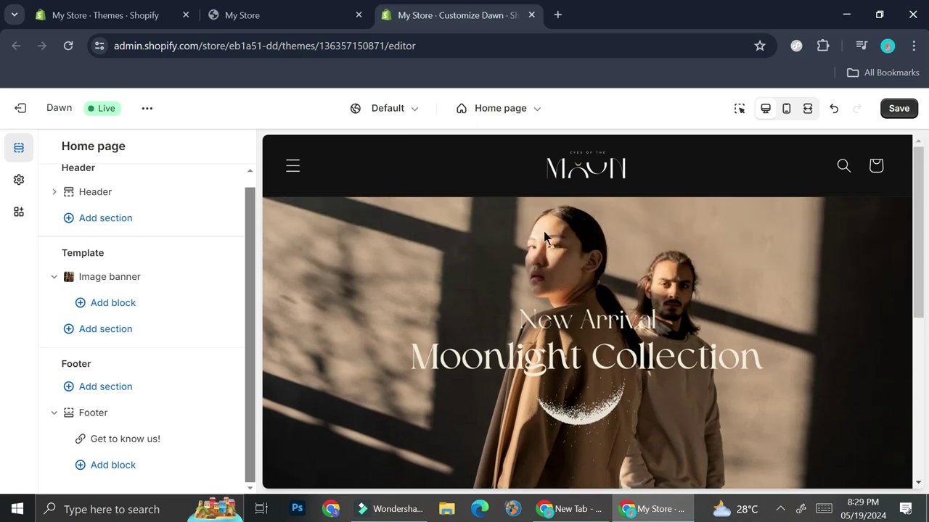
scroll(516, 268, down, 5)
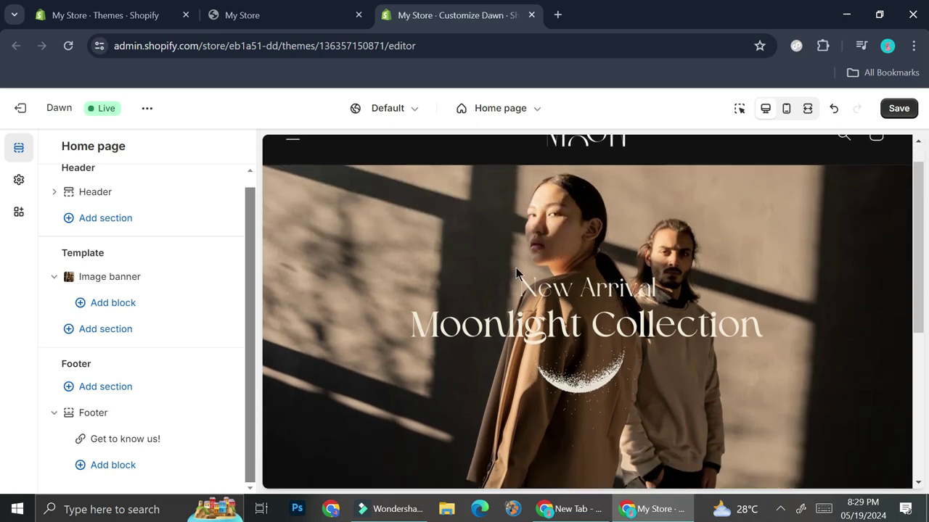
scroll(515, 268, up, 2)
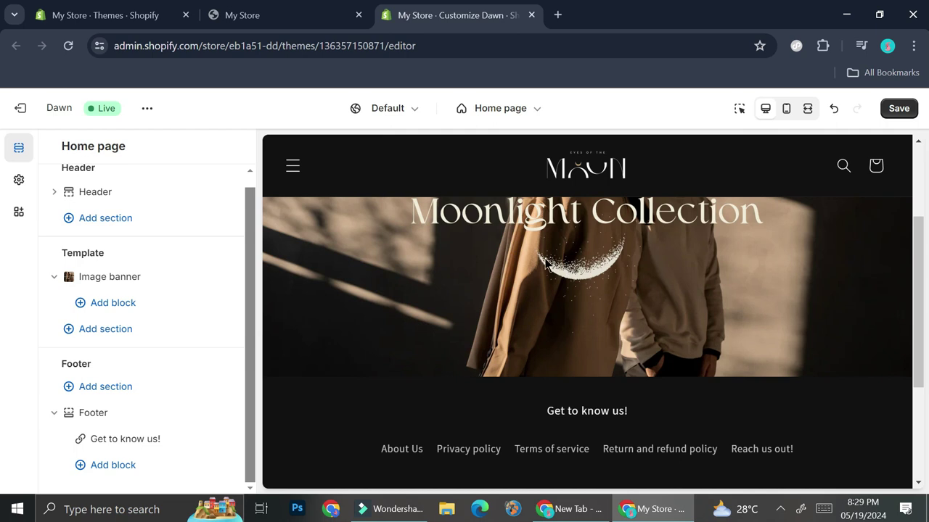
Examine the heading and body font options in the theme's typography settings.
click(18, 182)
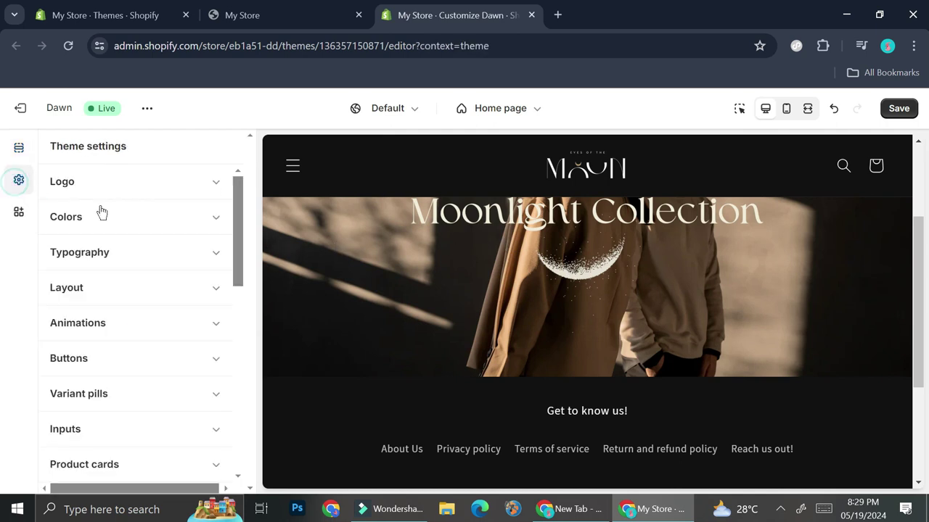
click(159, 259)
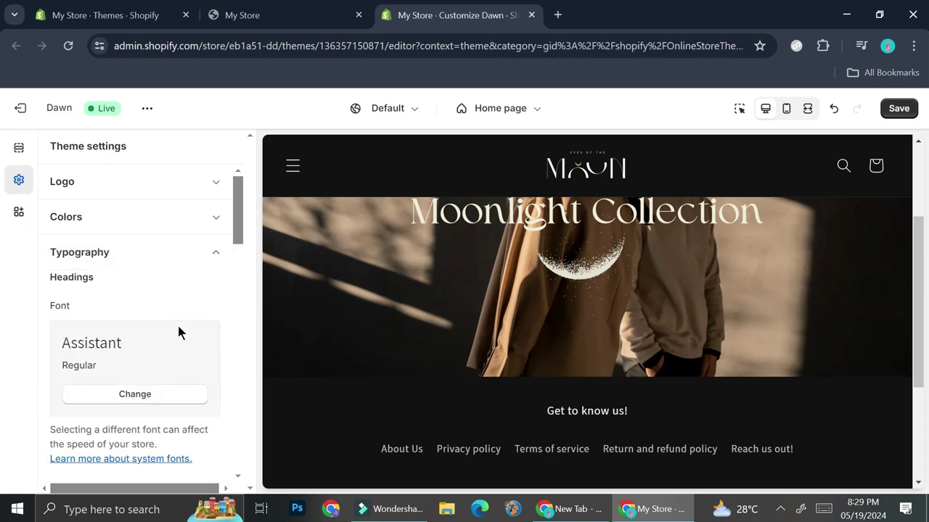
scroll(180, 332, down, 1)
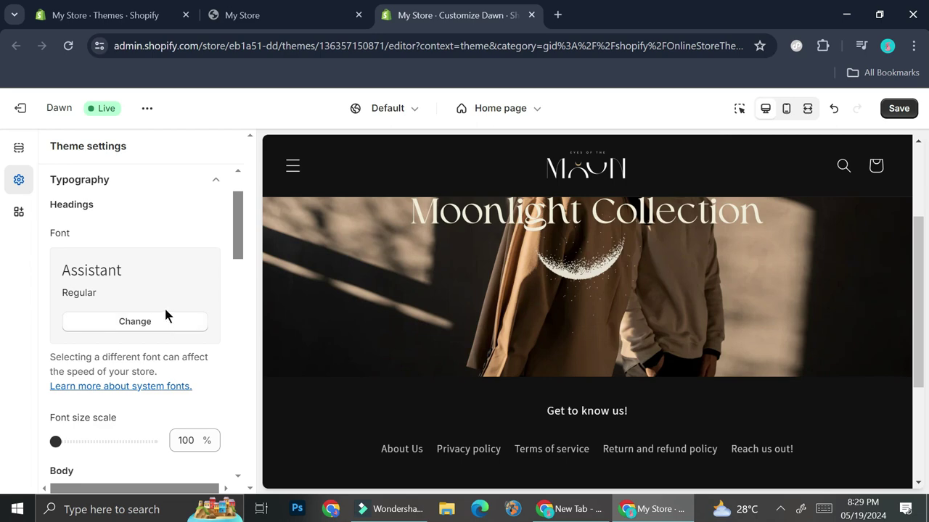
scroll(102, 298, down, 2)
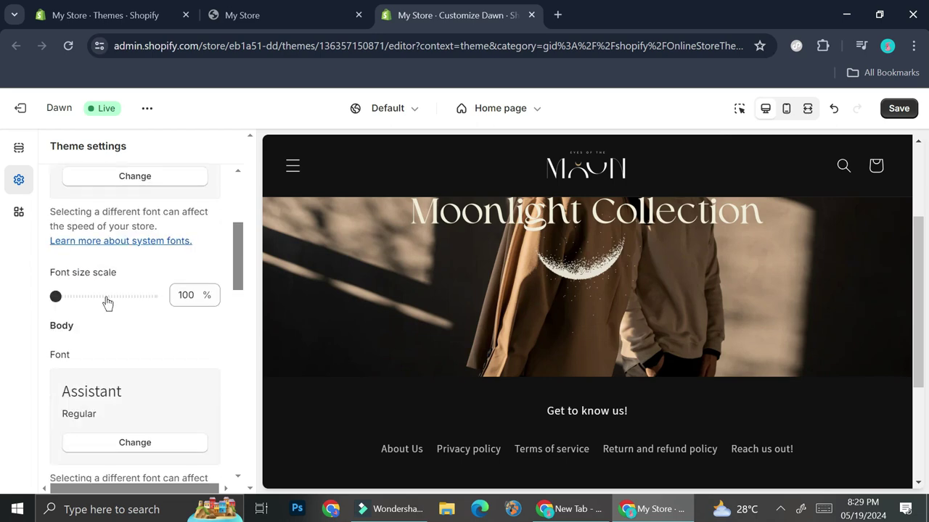
scroll(120, 308, down, 5)
scroll(131, 306, up, 3)
scroll(131, 305, up, 2)
scroll(549, 289, up, 2)
scroll(155, 269, up, 2)
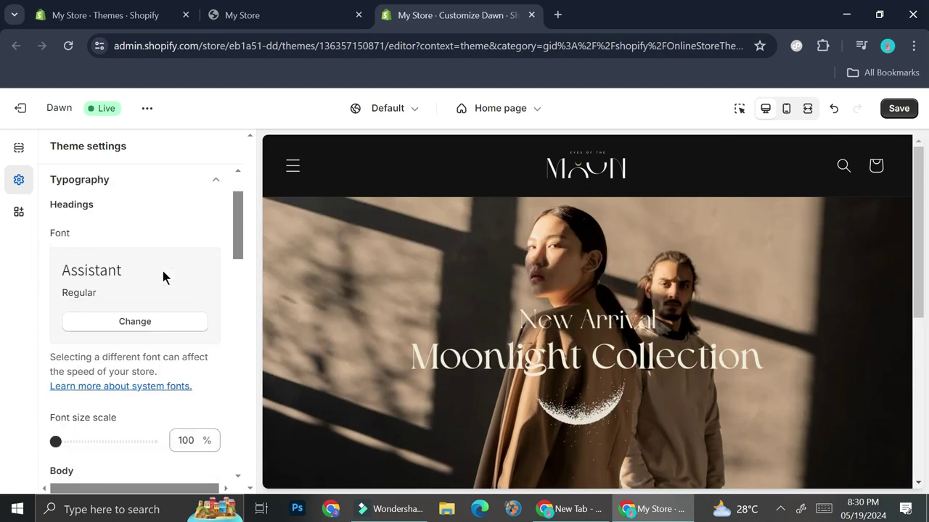
Try Agmena as the headings font, switch to Americana and check it on the footer headings.
click(148, 328)
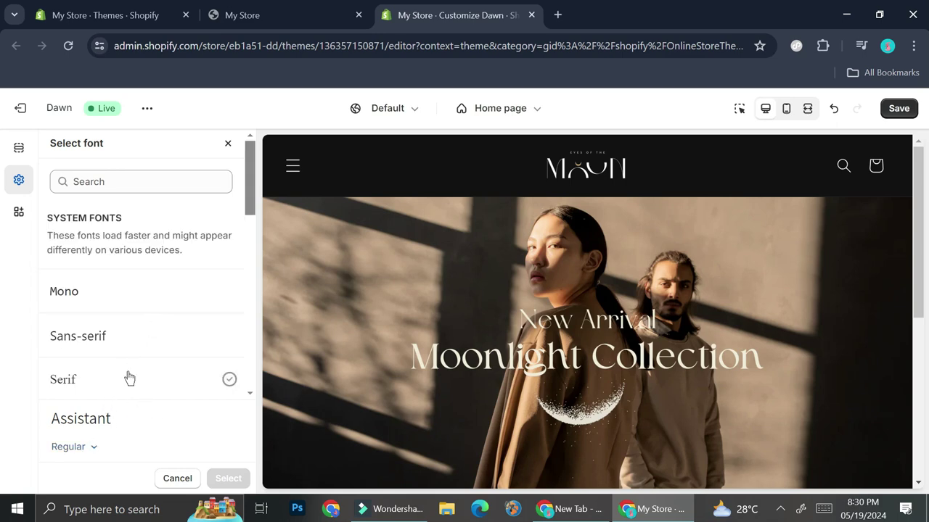
scroll(240, 247, down, 3)
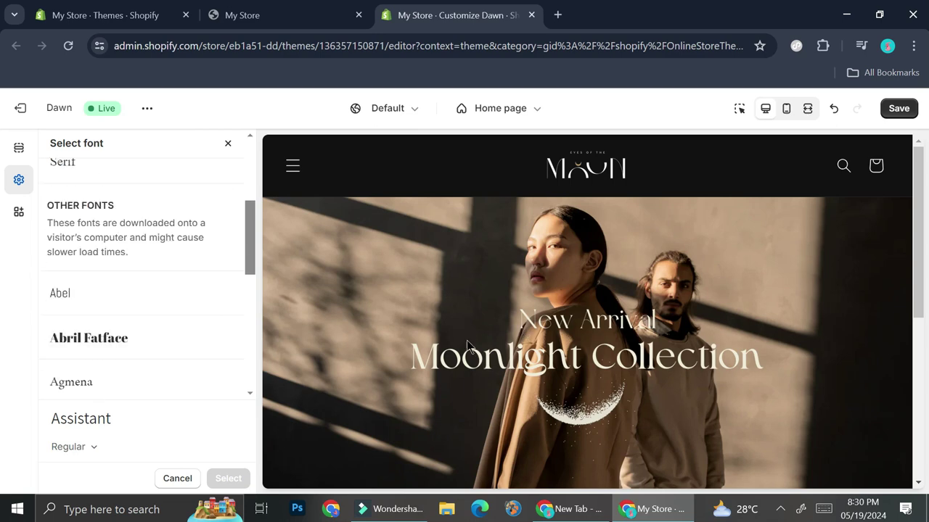
scroll(182, 349, down, 2)
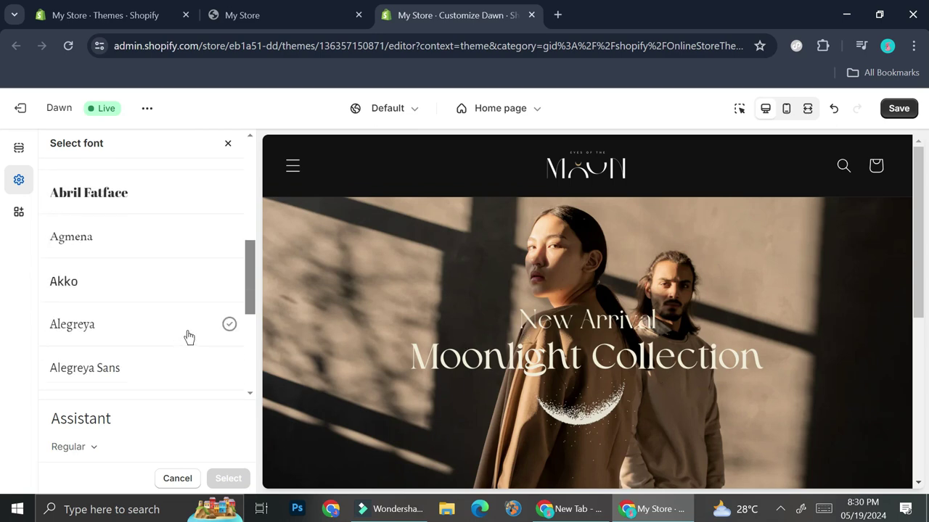
click(178, 250)
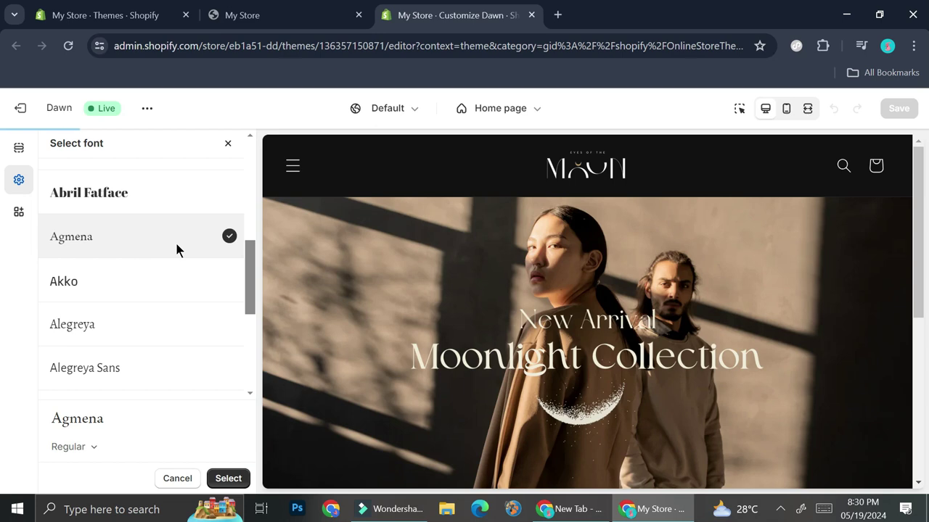
scroll(465, 333, down, 5)
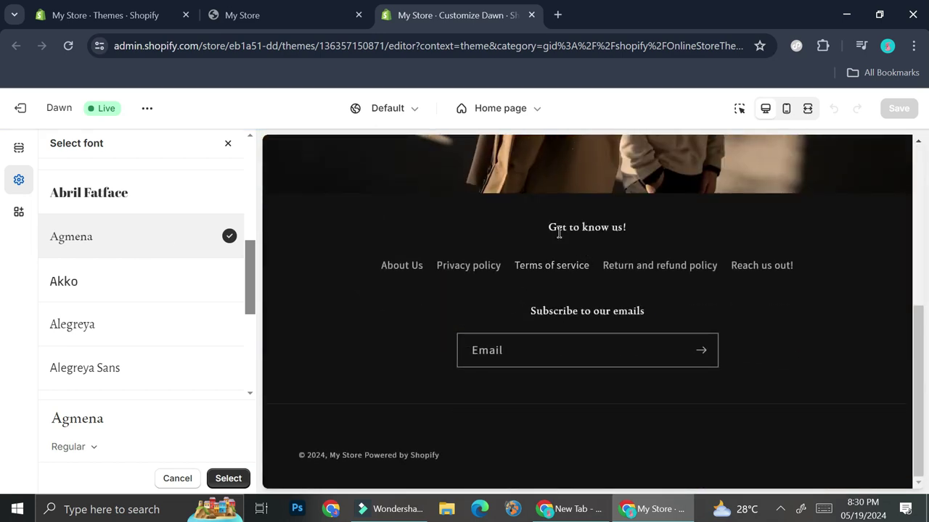
scroll(129, 331, down, 3)
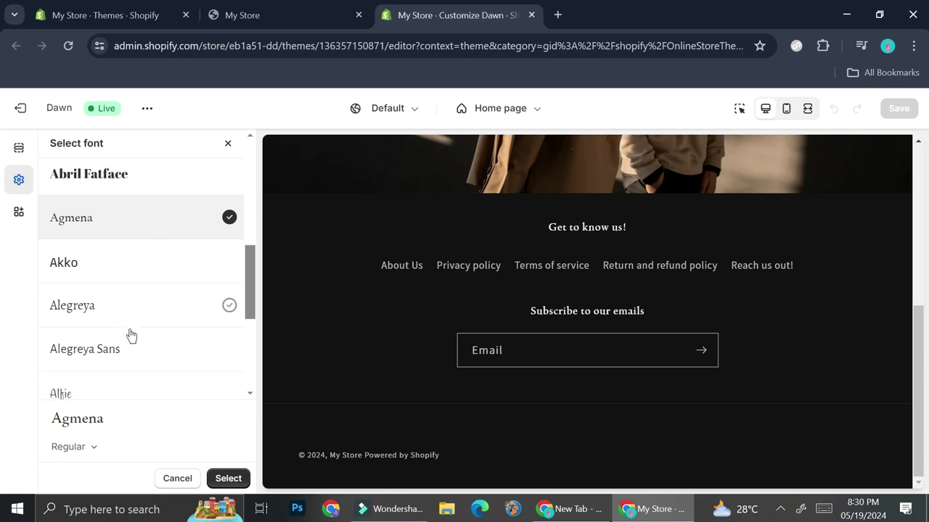
click(150, 307)
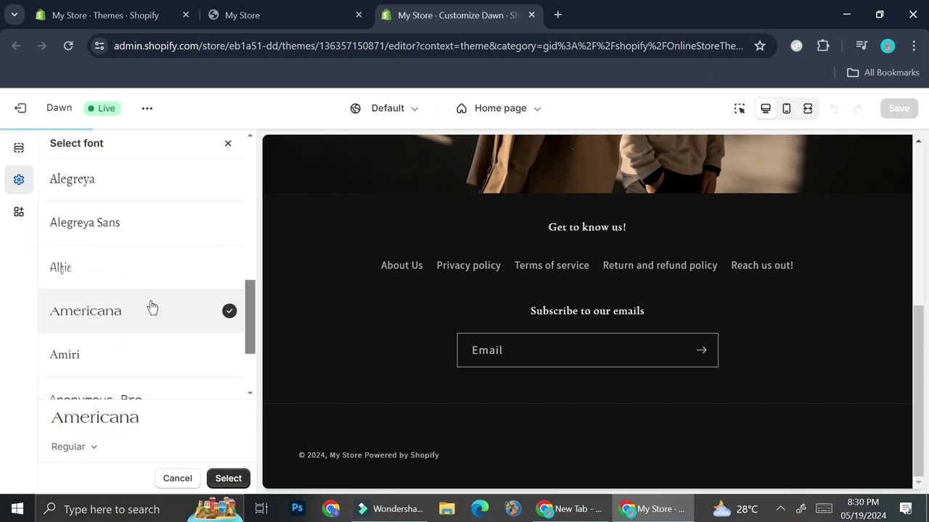
scroll(149, 298, down, 2)
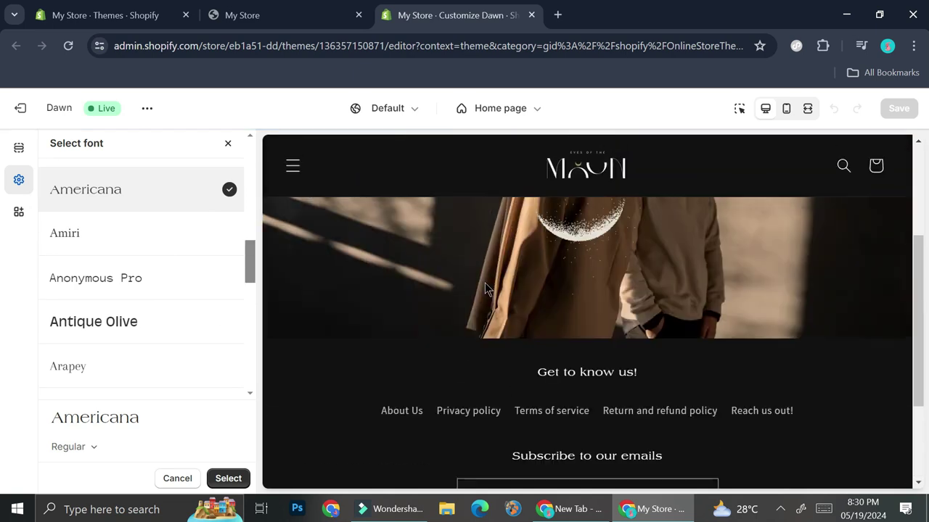
scroll(486, 289, down, 2)
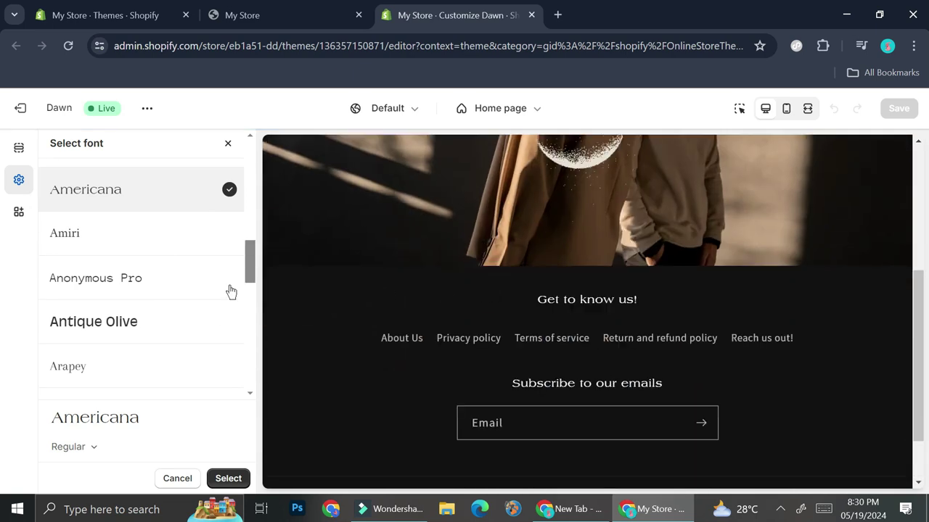
Browse further heading fonts as far as Bodoni Poster Black and confirm Americana Regular as the choice.
scroll(138, 334, down, 2)
scroll(149, 286, up, 2)
scroll(167, 246, down, 3)
scroll(173, 273, down, 3)
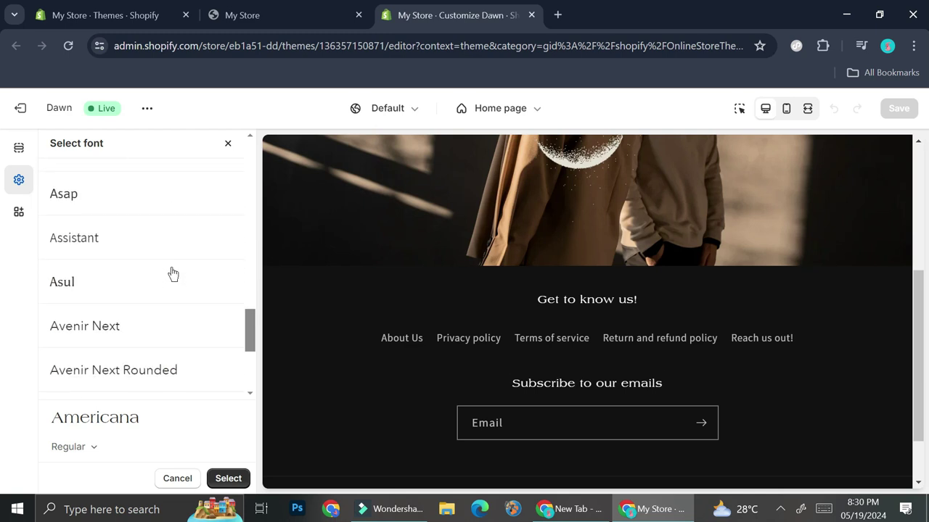
scroll(172, 272, down, 3)
scroll(173, 273, down, 2)
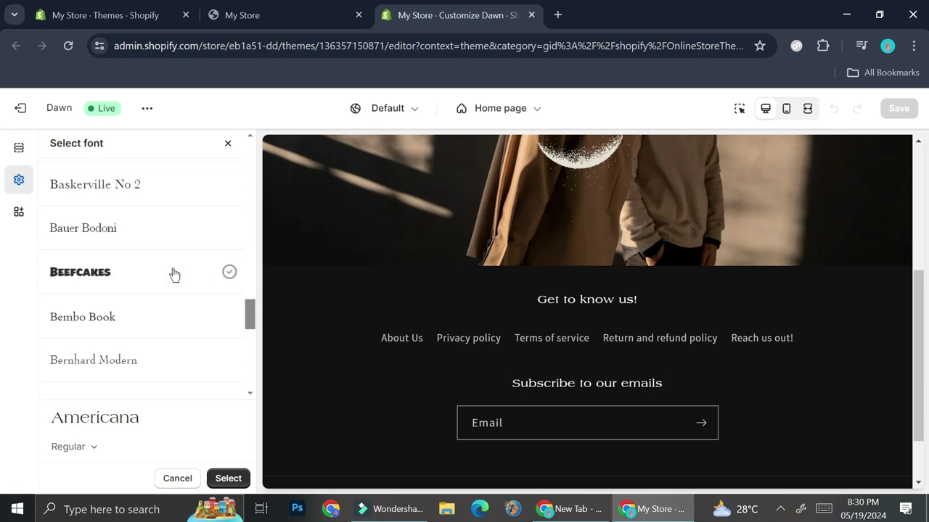
scroll(175, 275, down, 2)
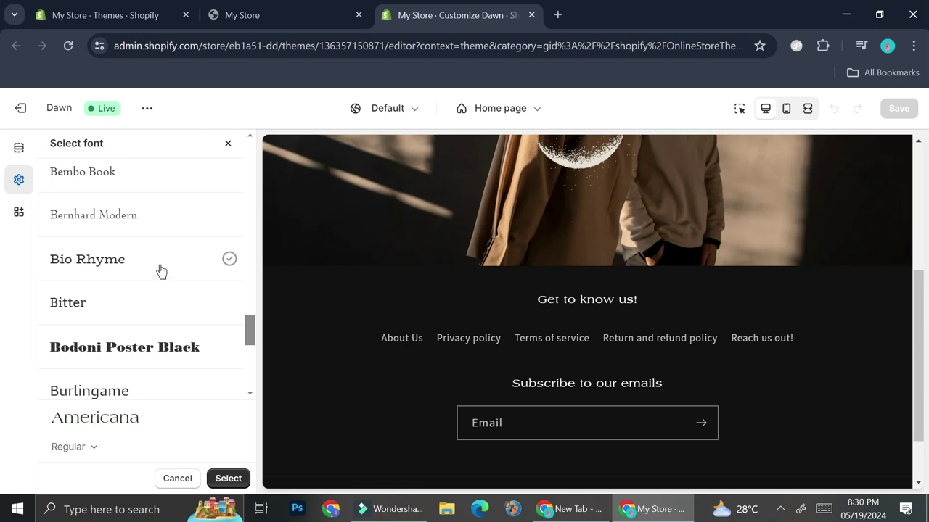
scroll(156, 268, up, 5)
click(228, 479)
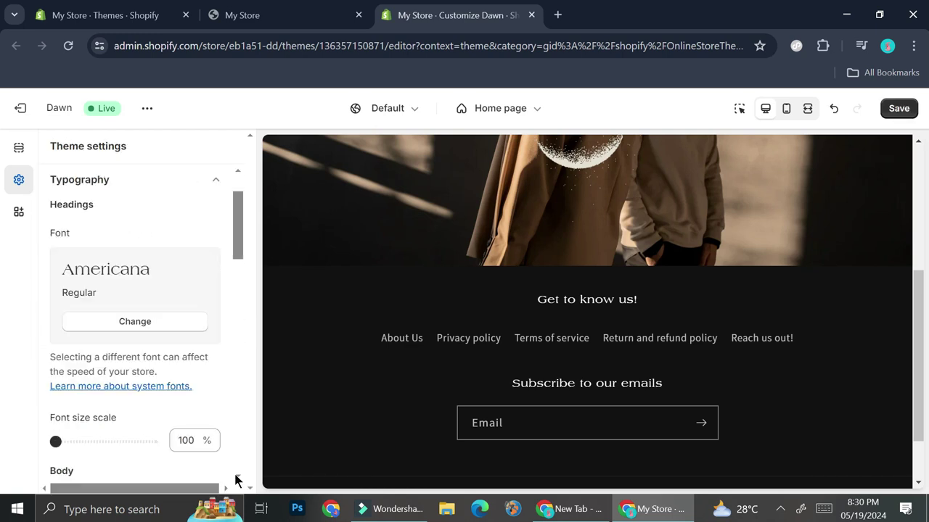
Set the theme's body font to Bernhard Modern Regular.
scroll(167, 325, down, 3)
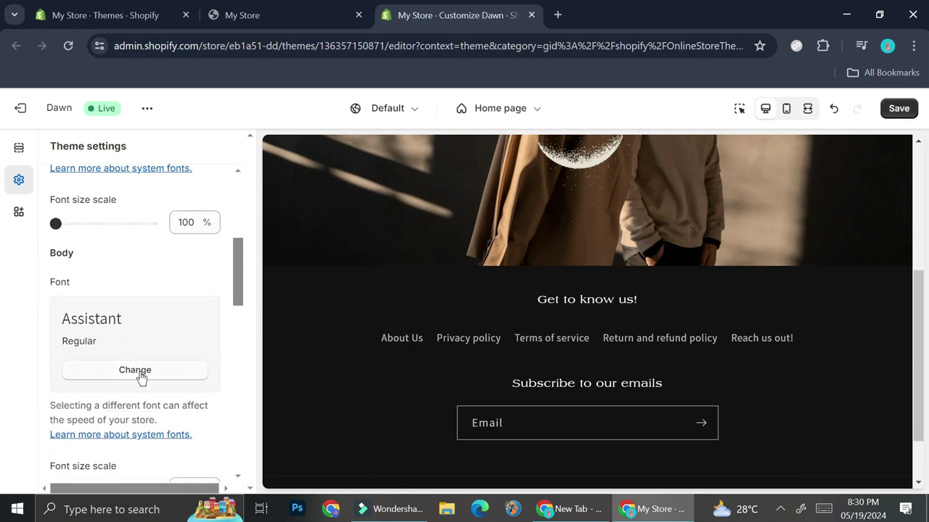
click(142, 370)
scroll(162, 346, down, 10)
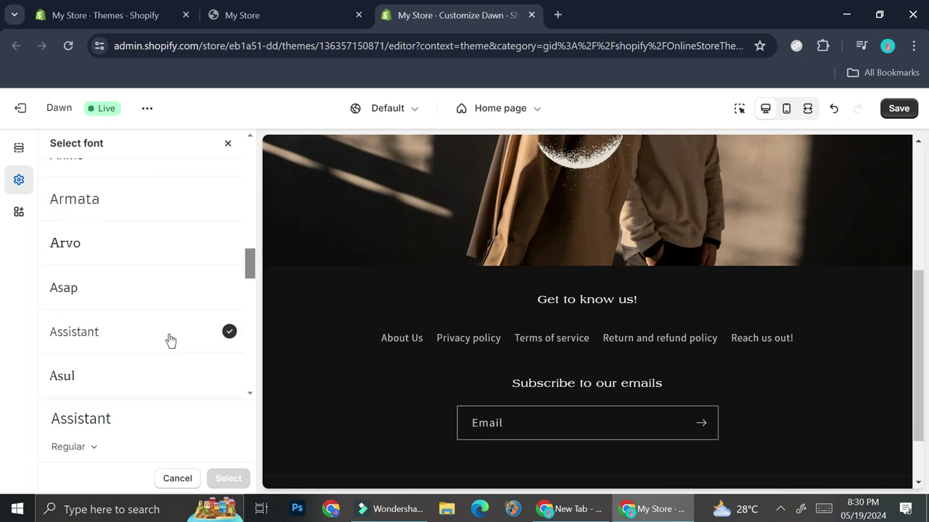
scroll(170, 333, down, 8)
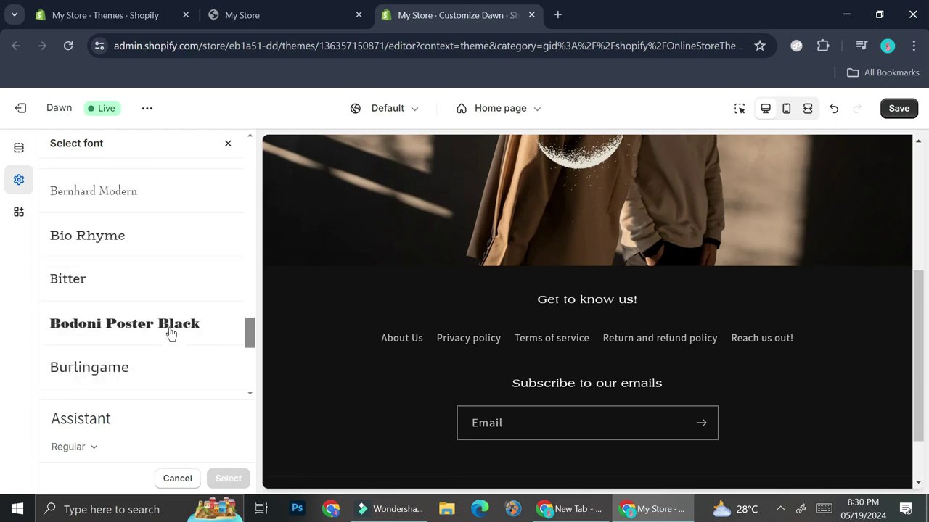
scroll(170, 333, up, 1)
click(145, 264)
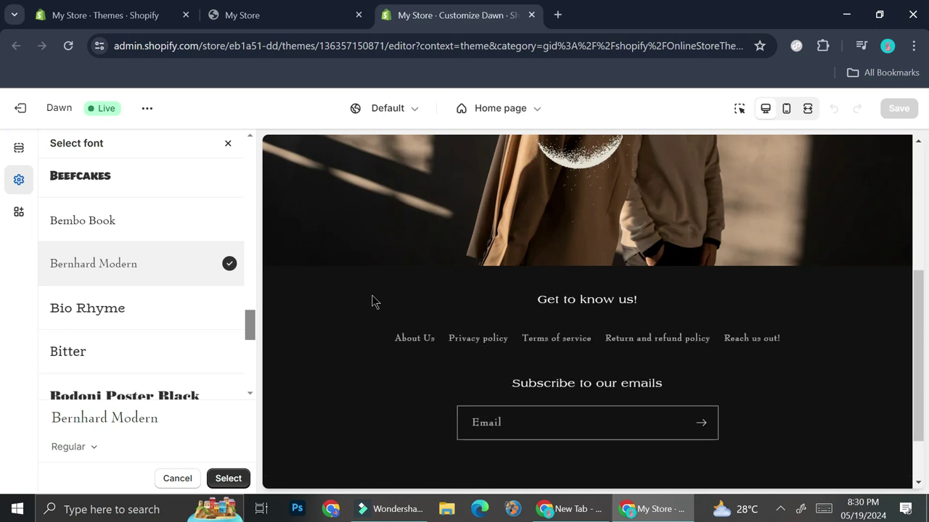
click(215, 479)
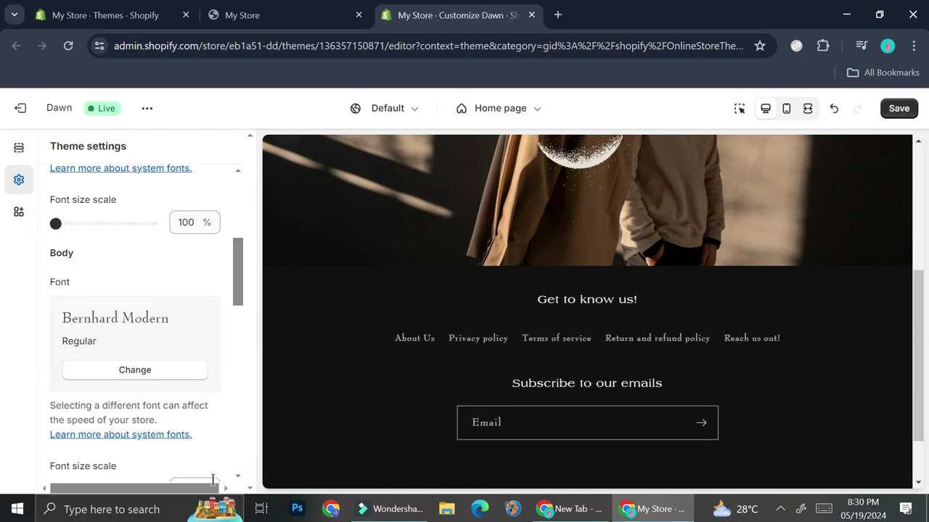
Check the new fonts across the home page preview and save the theme.
scroll(158, 356, down, 2)
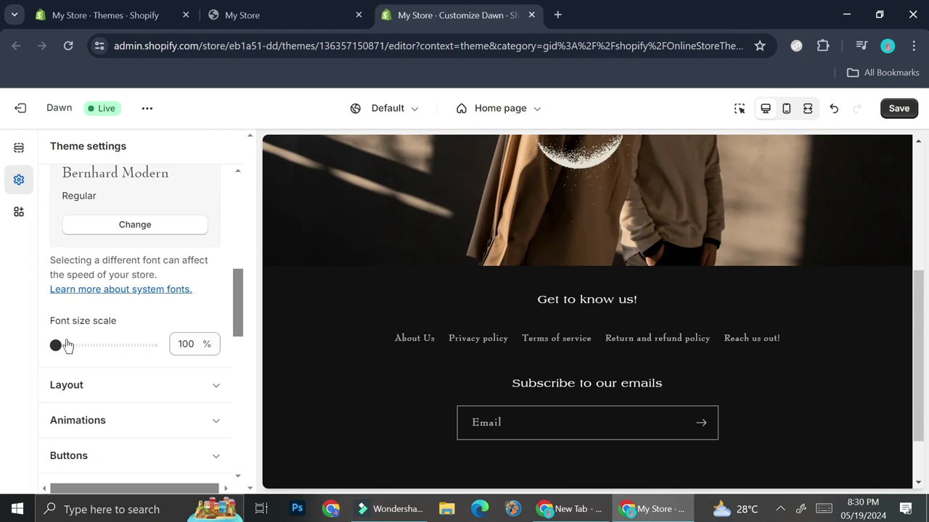
scroll(529, 356, up, 5)
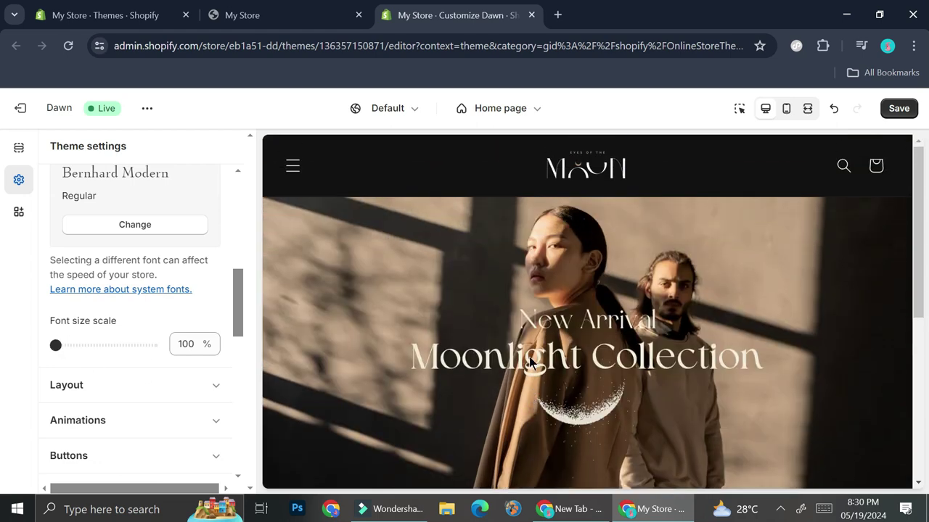
scroll(529, 356, down, 5)
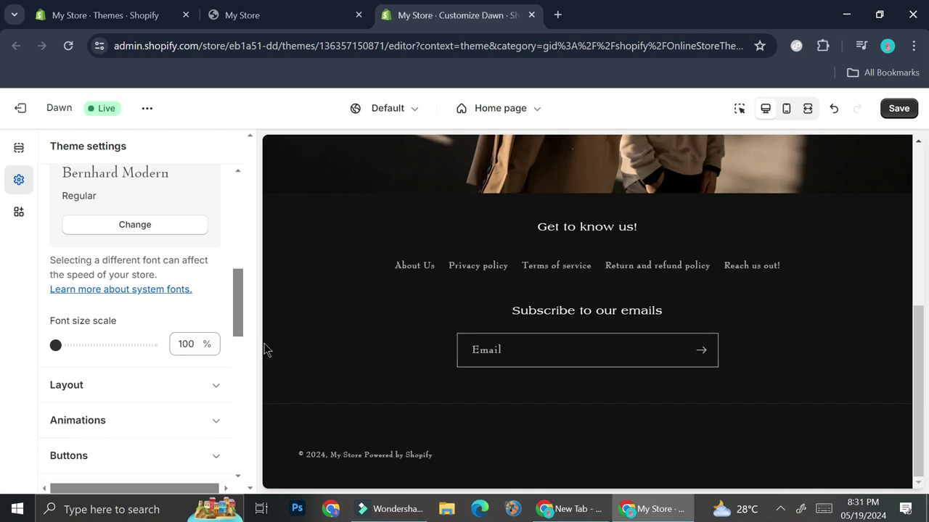
click(902, 116)
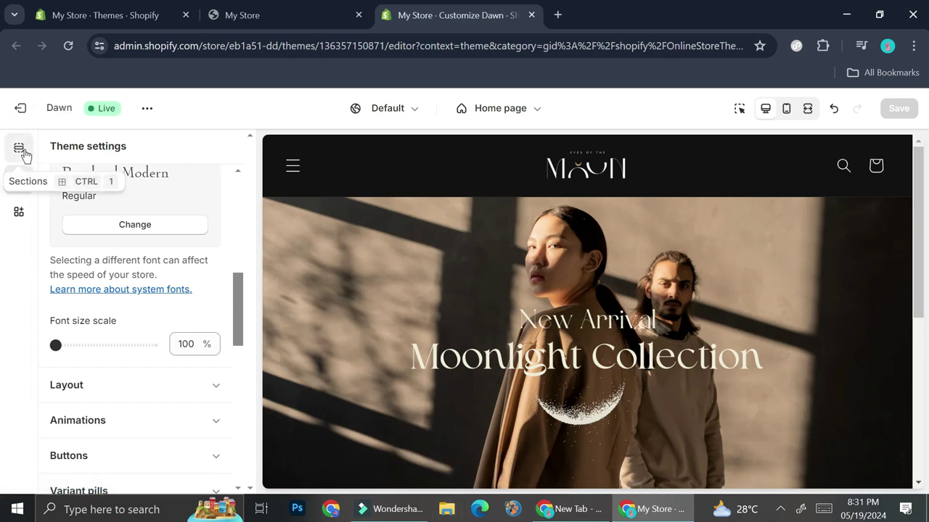
Preview the default page template and examine how the About Us page looks with the new fonts.
click(518, 110)
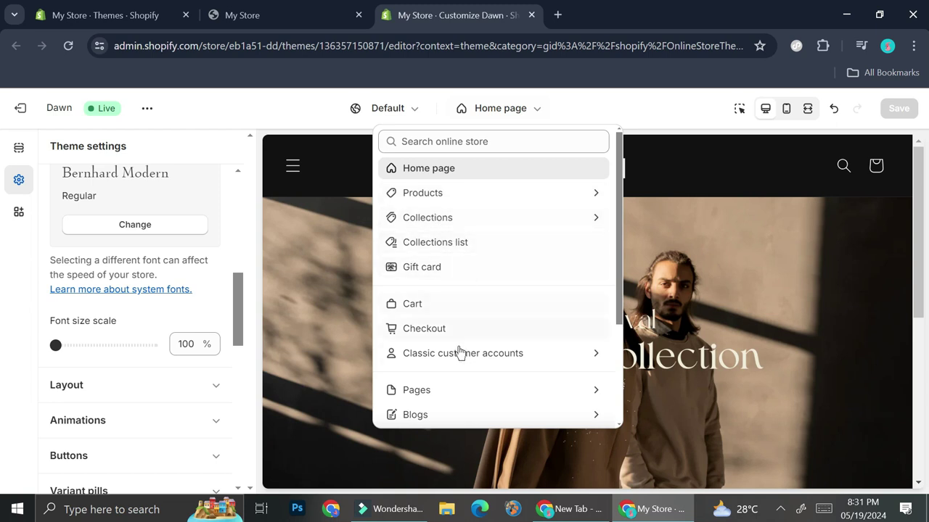
click(443, 388)
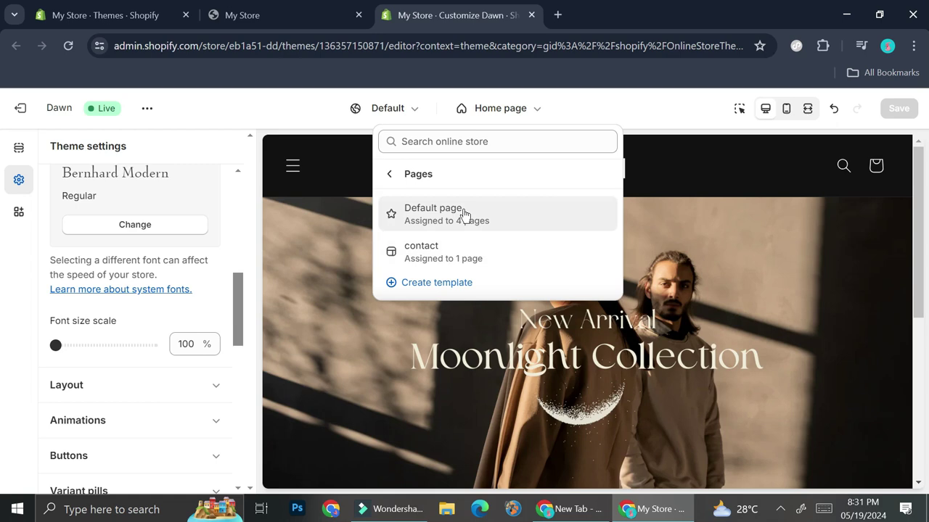
click(460, 209)
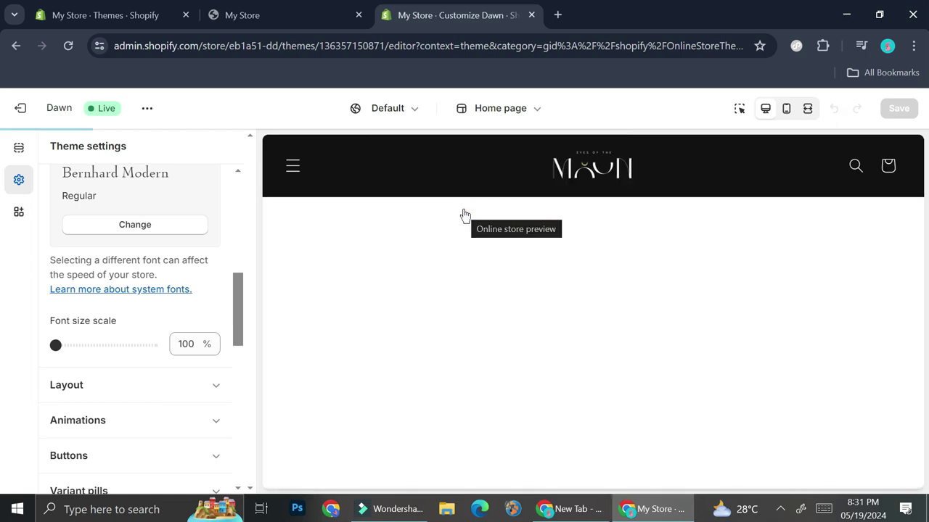
scroll(549, 274, down, 4)
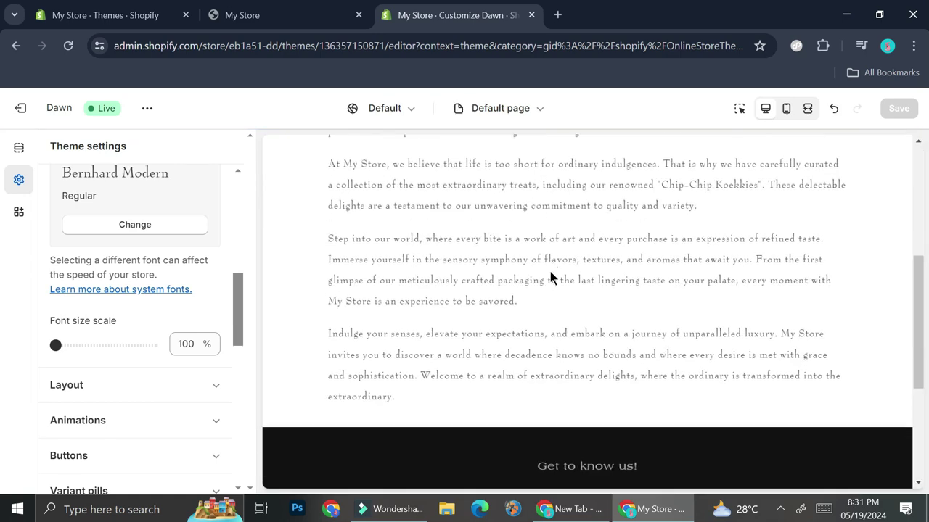
scroll(550, 273, down, 1)
scroll(550, 273, up, 5)
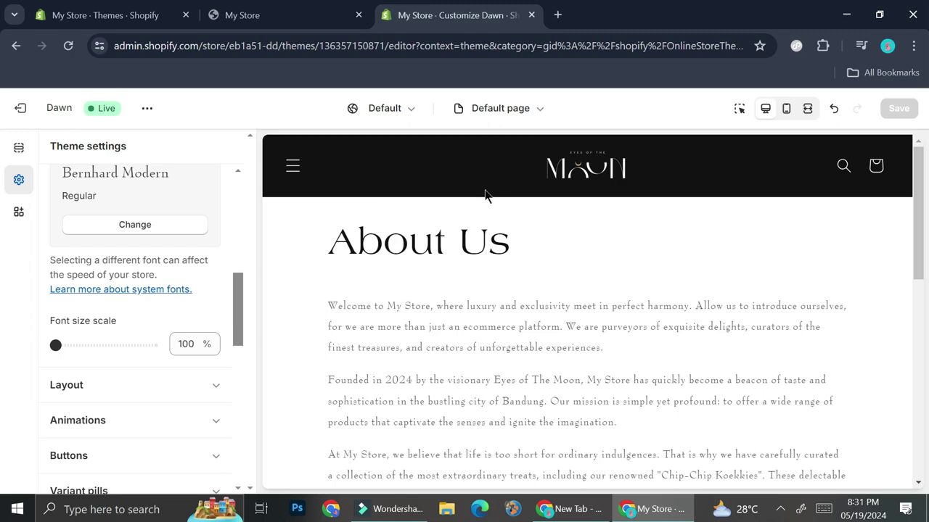
scroll(493, 239, down, 4)
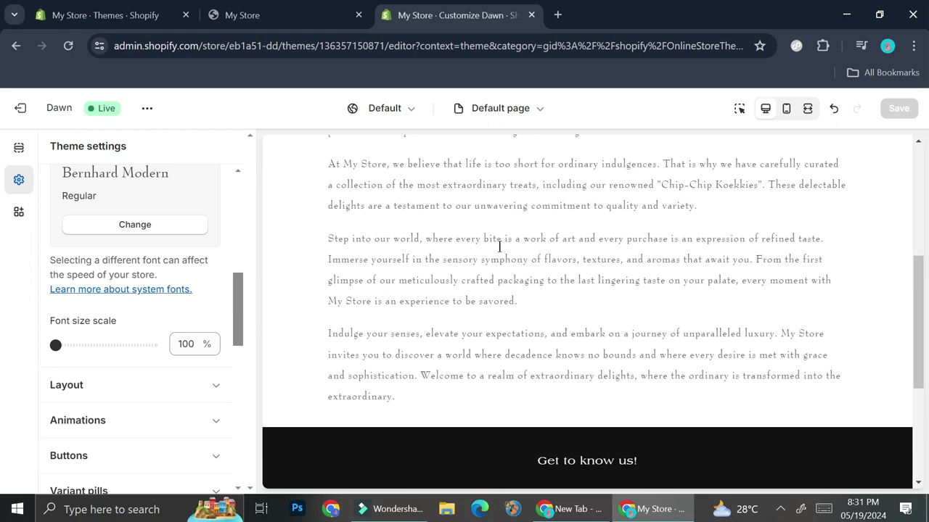
scroll(501, 252, down, 2)
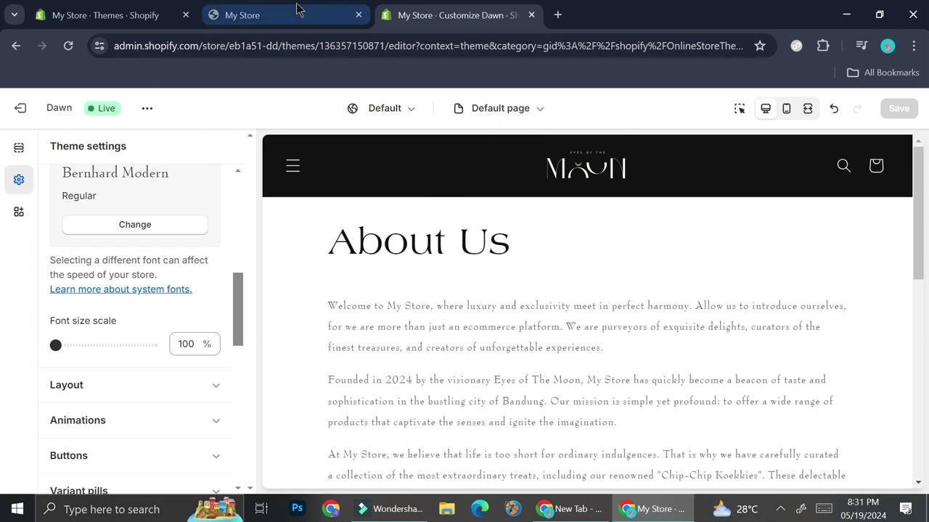
Switch to the live storefront, reload its home page and check the header, banner and footer menu with the new styling.
drag(296, 9, 493, 15)
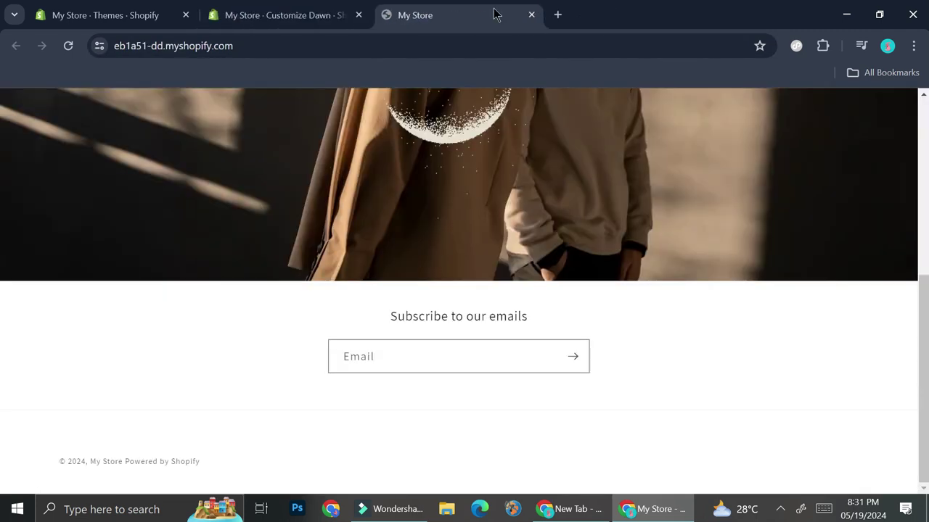
scroll(133, 104, up, 10)
click(69, 47)
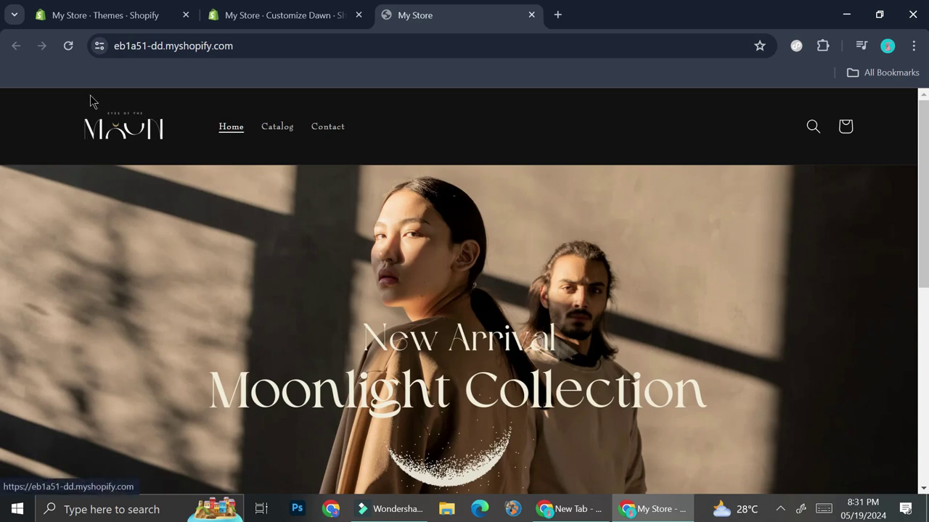
scroll(305, 156, down, 1)
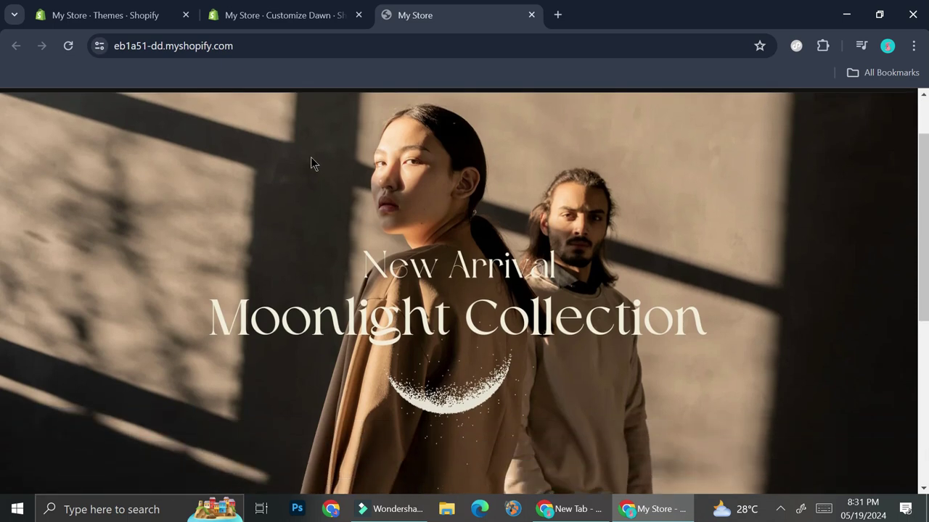
scroll(470, 258, down, 5)
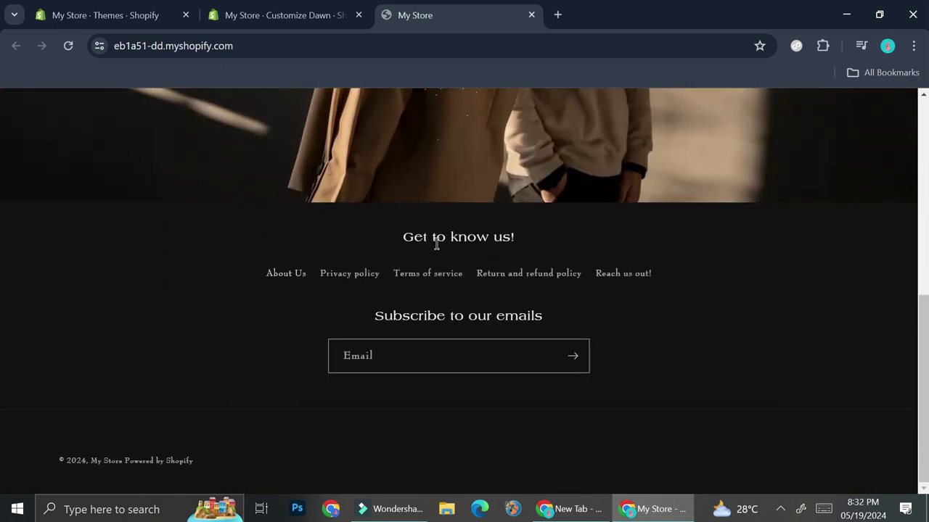
Open the live About Us page from the footer menu and look through its text down to the footer.
click(286, 275)
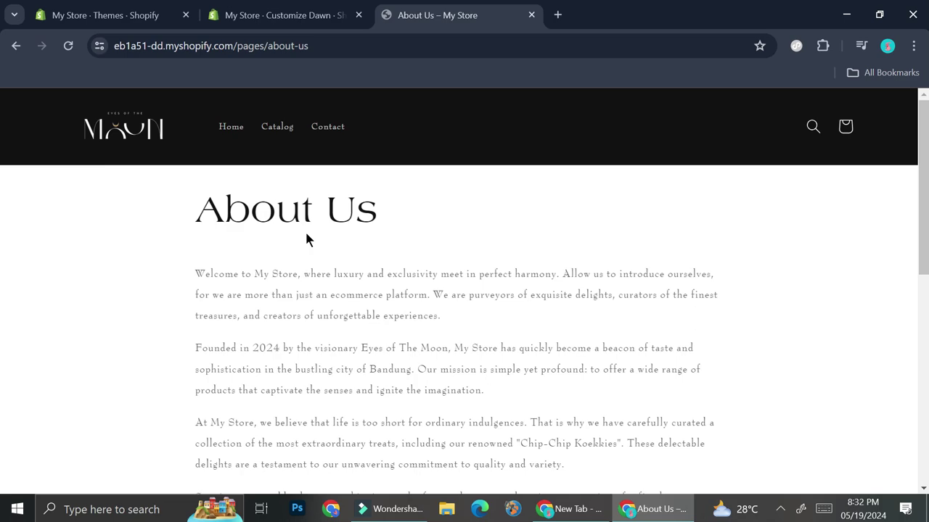
scroll(331, 239, down, 5)
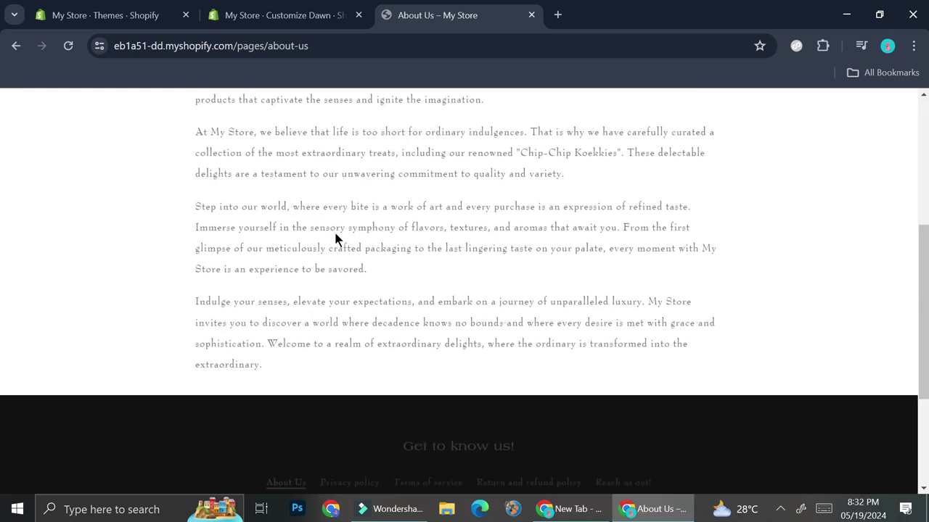
scroll(336, 232, up, 5)
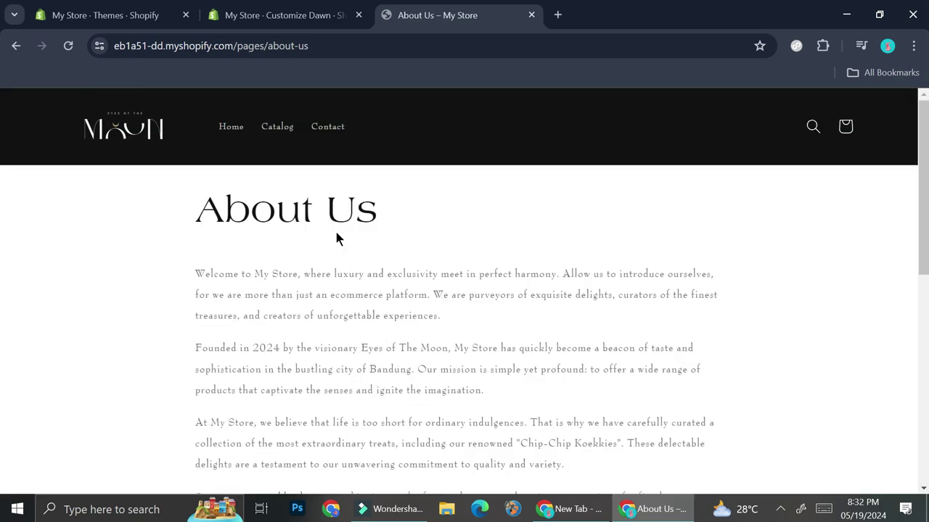
scroll(347, 217, down, 1)
scroll(414, 264, down, 4)
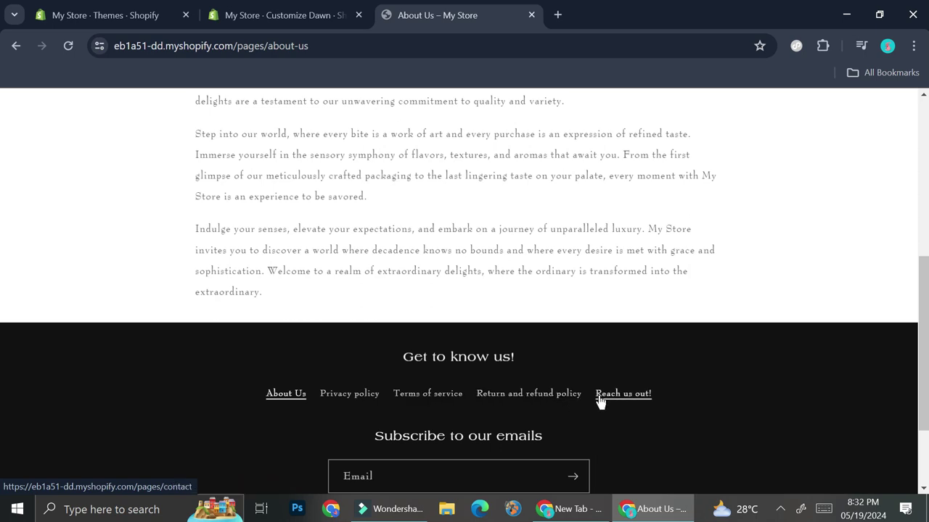
Open the live Privacy policy page from the footer menu and look through it to the end.
click(359, 398)
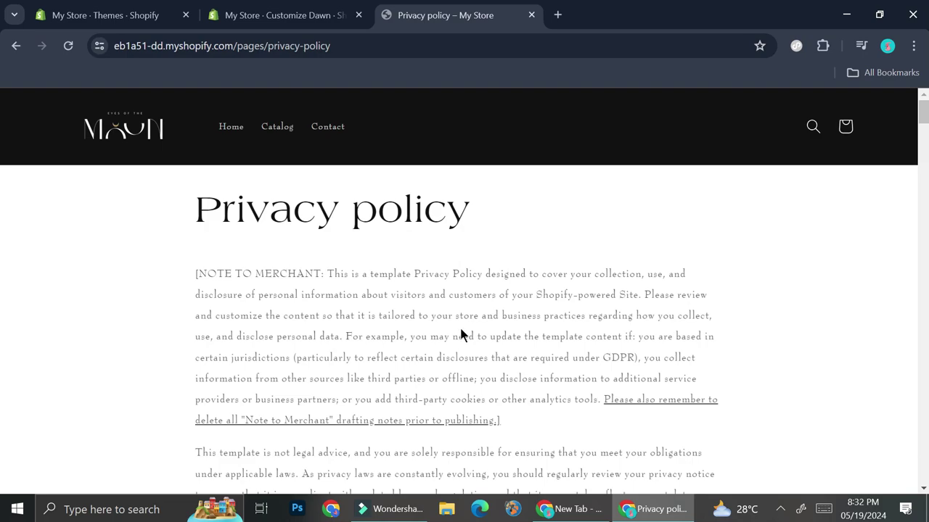
scroll(461, 330, down, 12)
scroll(460, 327, down, 15)
scroll(926, 251, down, 2)
drag(925, 250, 923, 476)
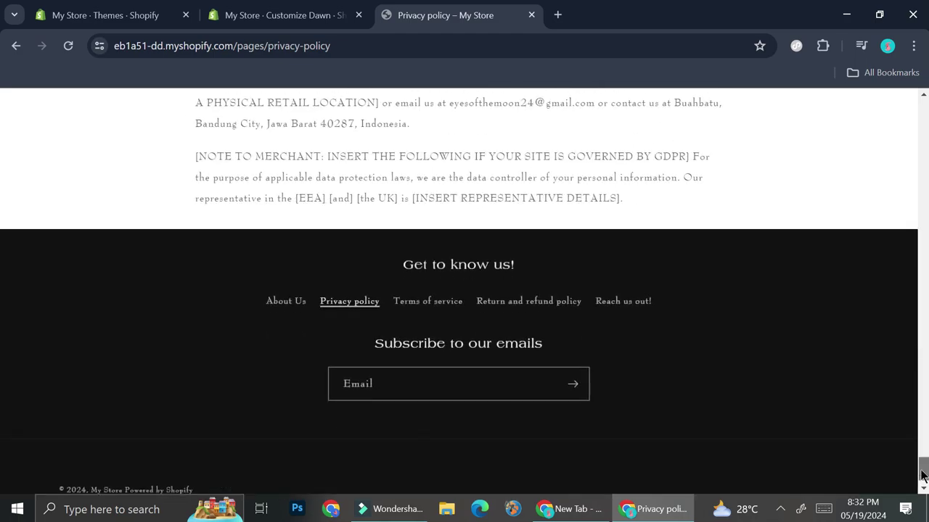
Open the live Terms of service page from the footer menu and check it down to its contact details.
click(430, 303)
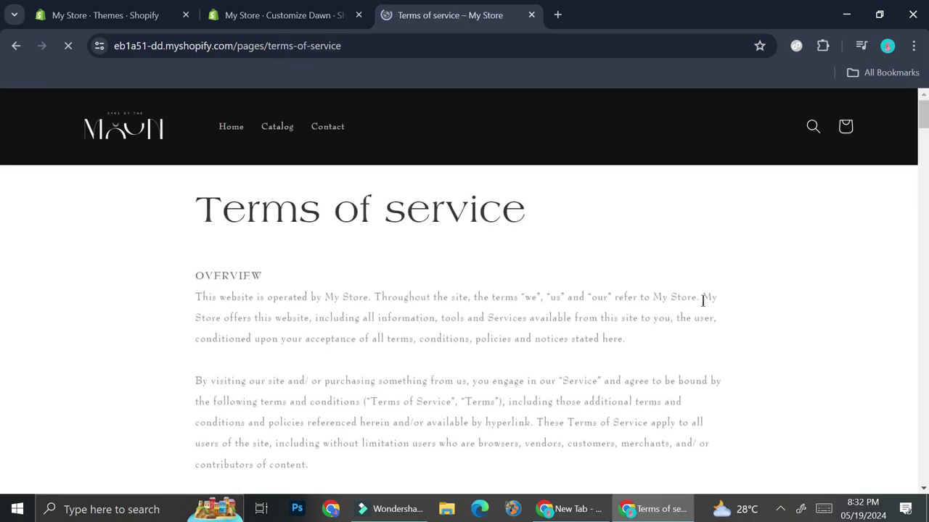
drag(923, 125, 921, 475)
click(561, 362)
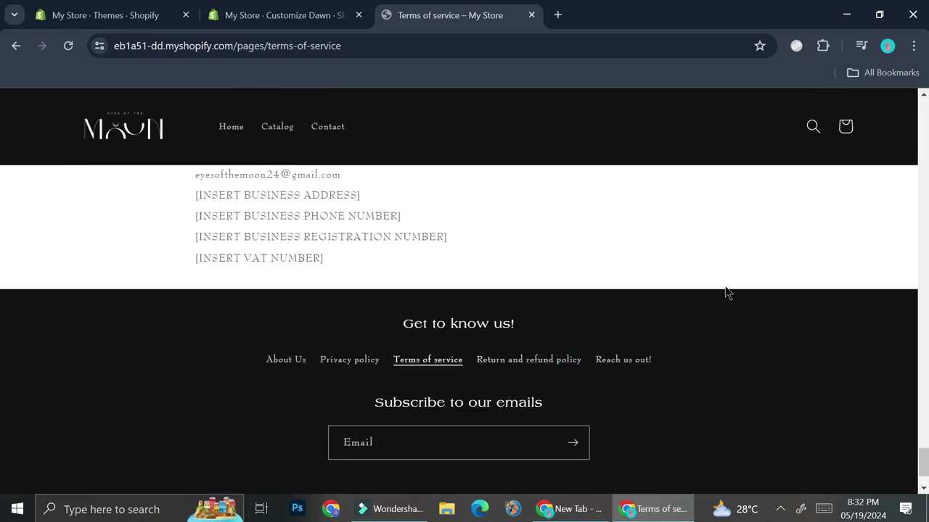
Open the live Return and refund policy page from the footer menu and review its sections down to the footer.
click(532, 363)
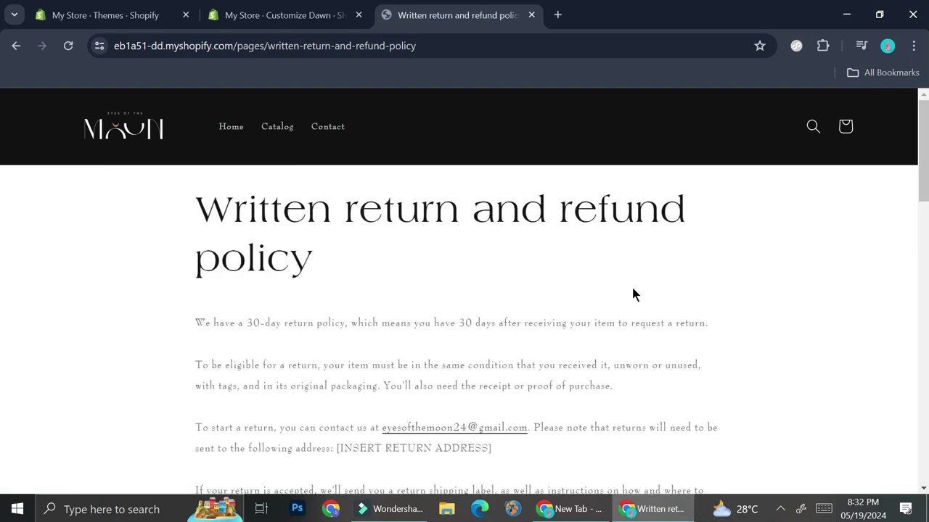
scroll(633, 287, down, 15)
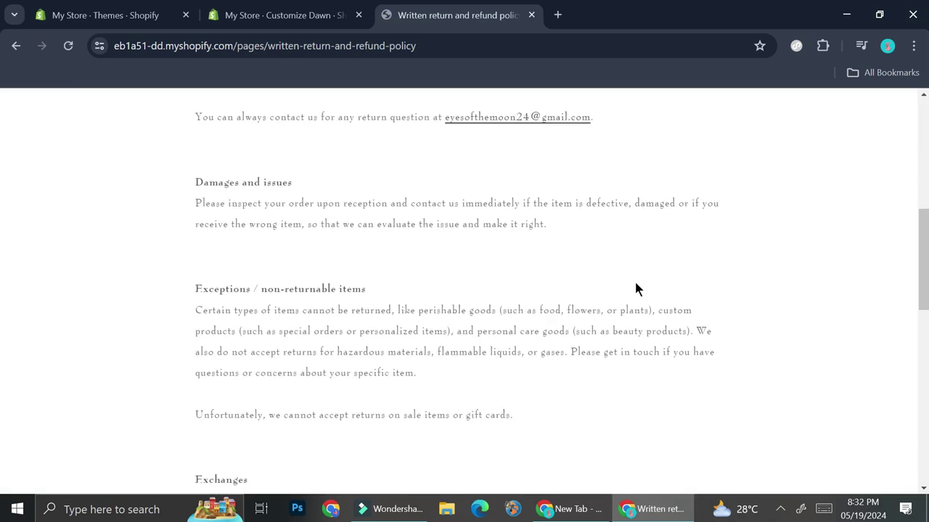
scroll(634, 286, up, 3)
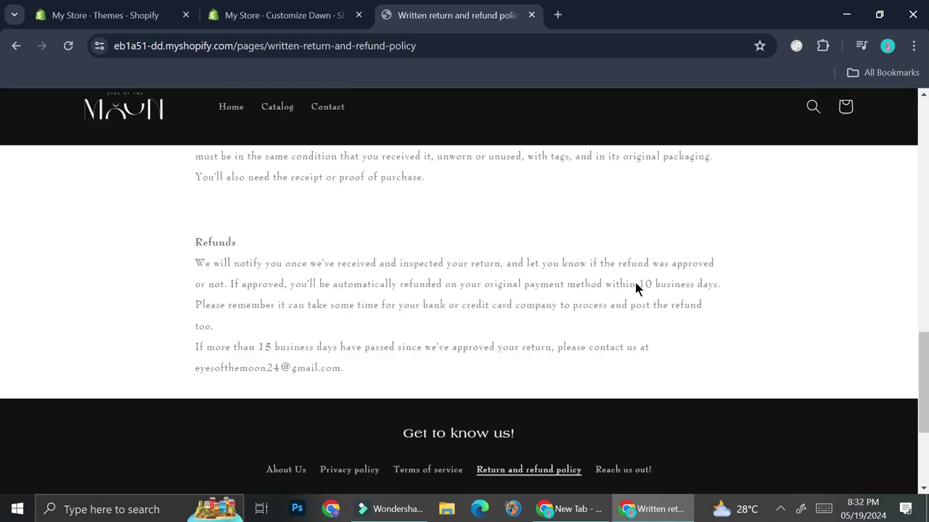
scroll(635, 283, down, 5)
Open the live Reach us out! page from the footer menu and examine its intro text and contact form.
click(629, 312)
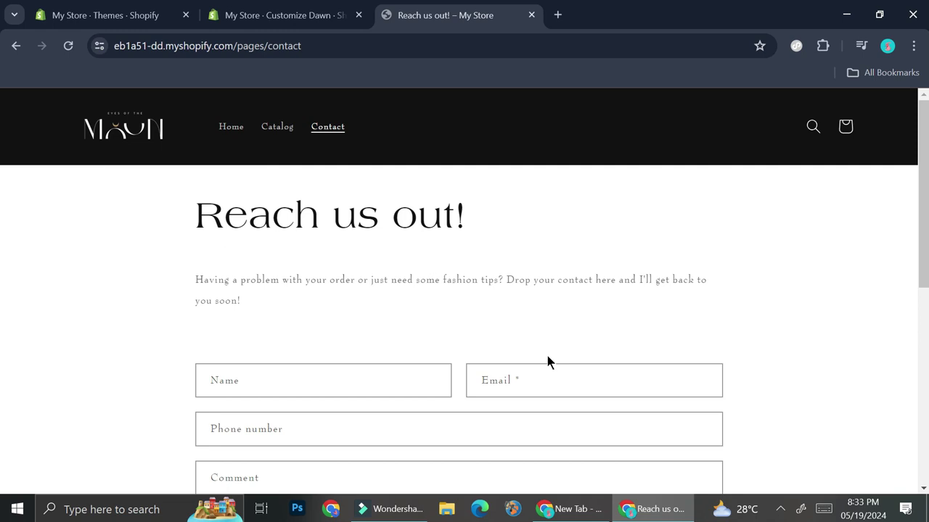
scroll(301, 275, down, 3)
scroll(280, 242, up, 2)
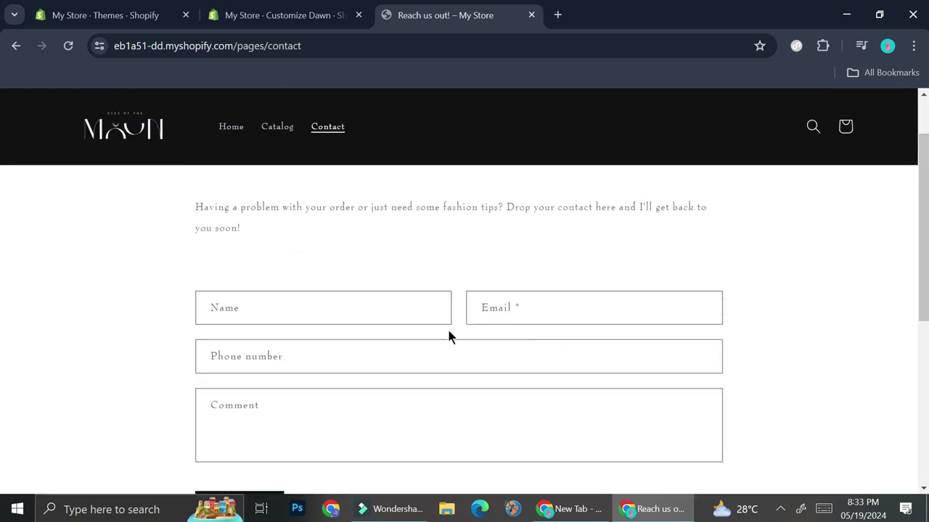
scroll(312, 327, down, 1)
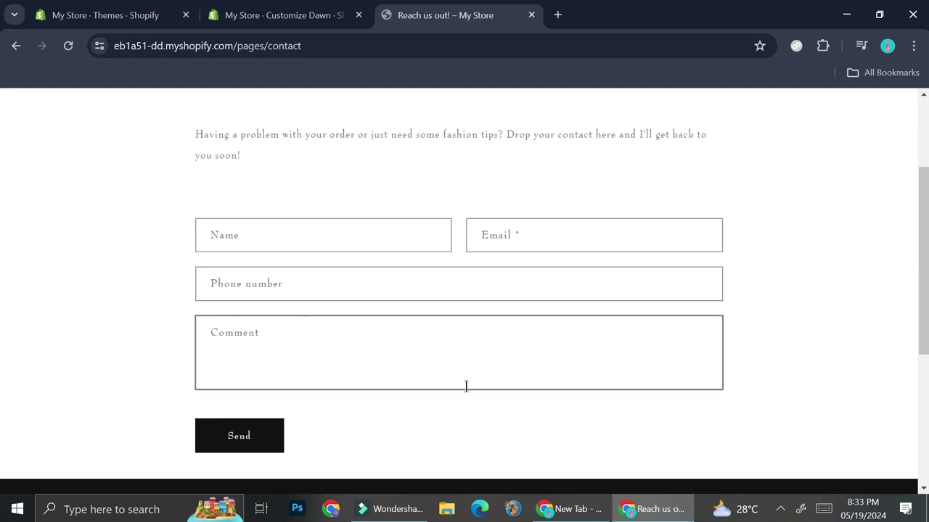
scroll(462, 404, up, 2)
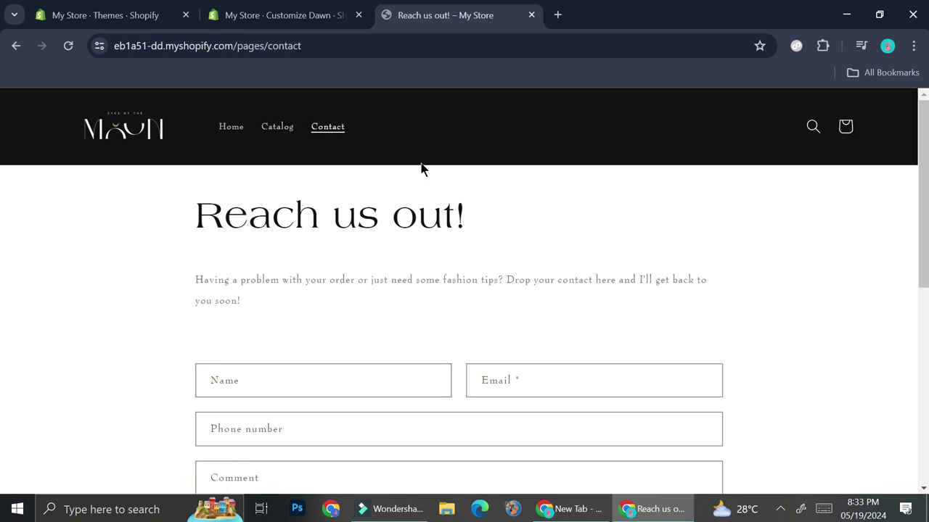
Open the store catalog and check the Cat Hooded Sweatshirt product page from its options down to the footer.
click(296, 139)
scroll(363, 231, down, 1)
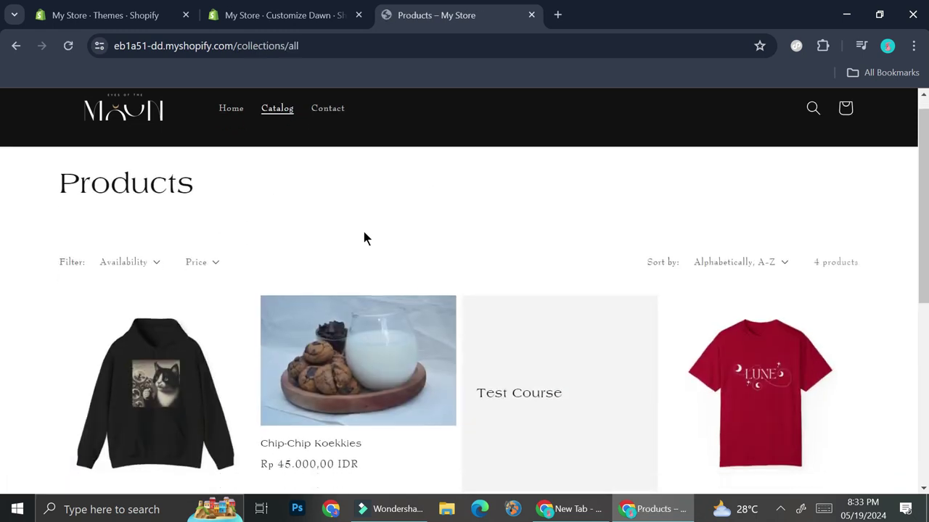
click(182, 341)
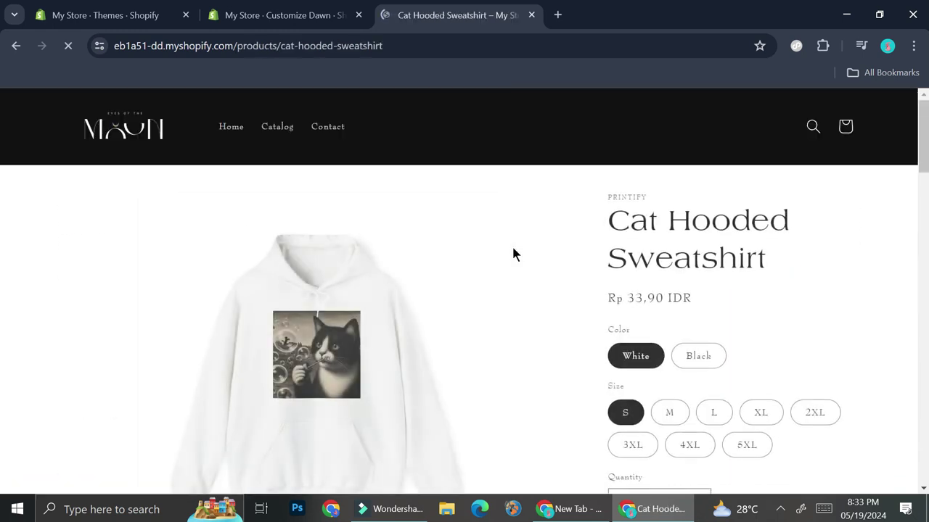
scroll(531, 341, down, 5)
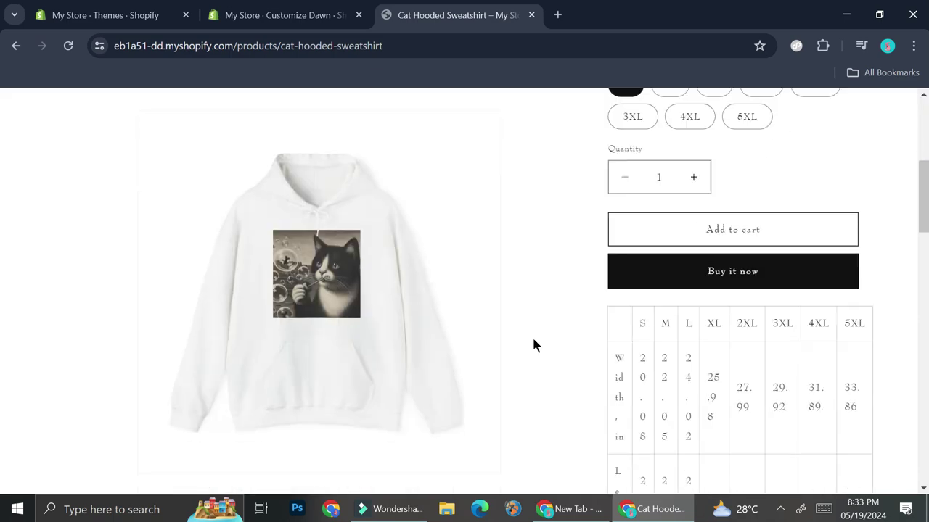
scroll(409, 362, down, 15)
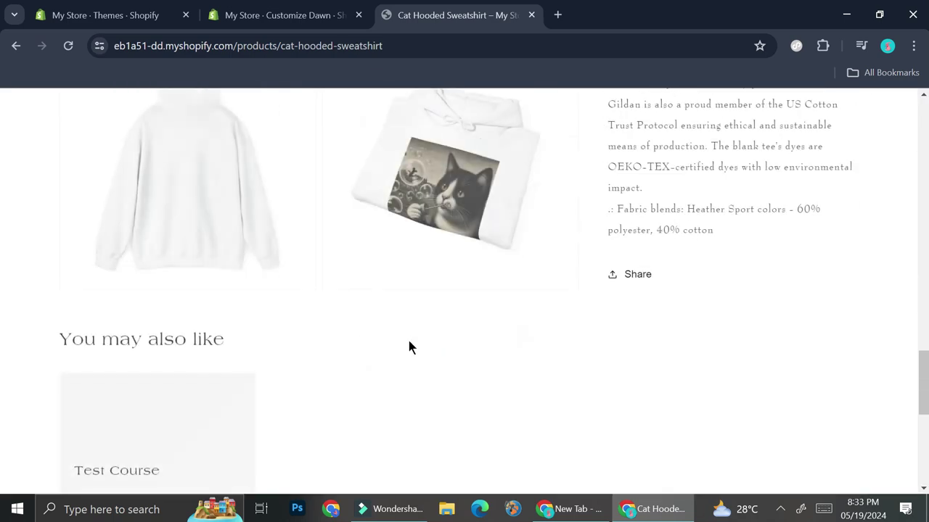
scroll(409, 346, down, 3)
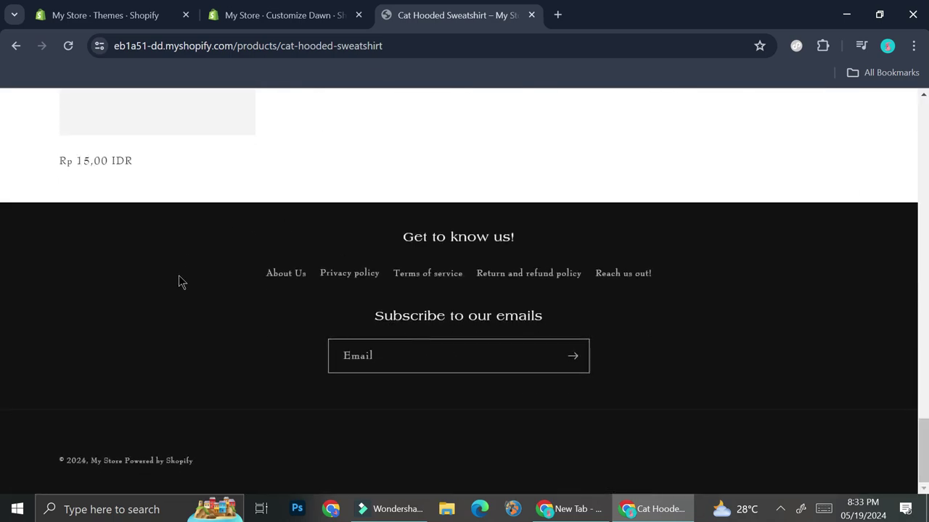